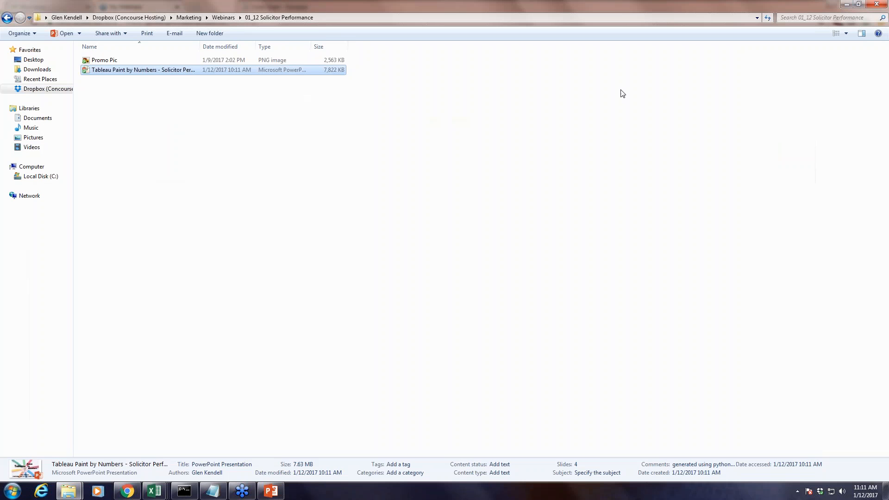
Minimize the open Explorer, browser, Notepad and Excel windows to show the desktop
{"action": "left_click", "coordinate": [847, 5]}
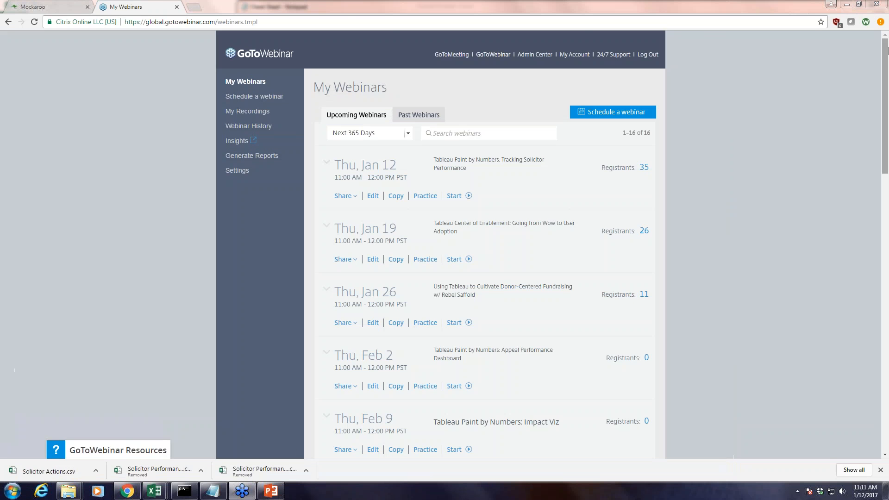
{"action": "left_click", "coordinate": [846, 4]}
{"action": "right_click", "coordinate": [373, 492]}
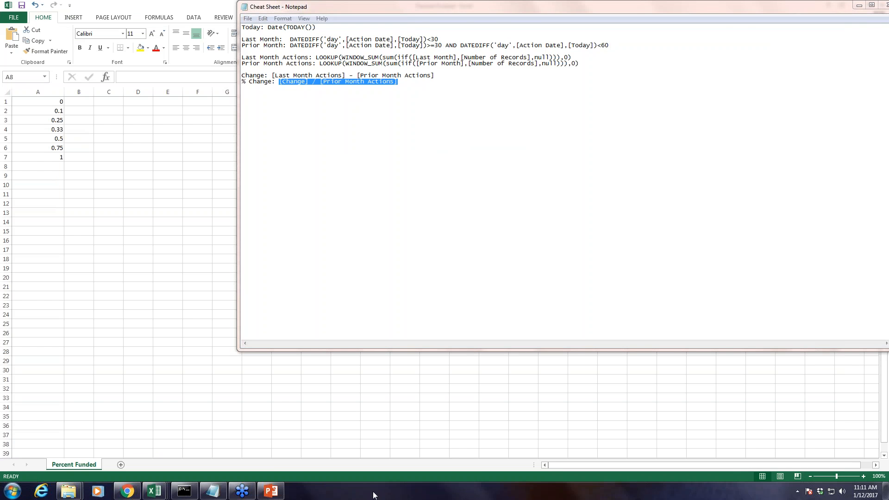
{"action": "left_click", "coordinate": [401, 447]}
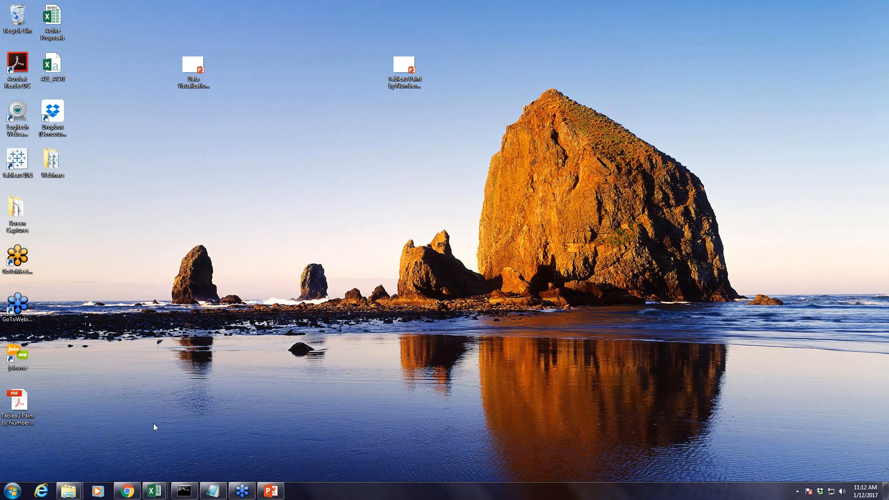
Switch to Chrome and close the GoToWebinar My Webinars page, leaving Mockaroo's schema list in view
{"action": "left_click", "coordinate": [127, 491]}
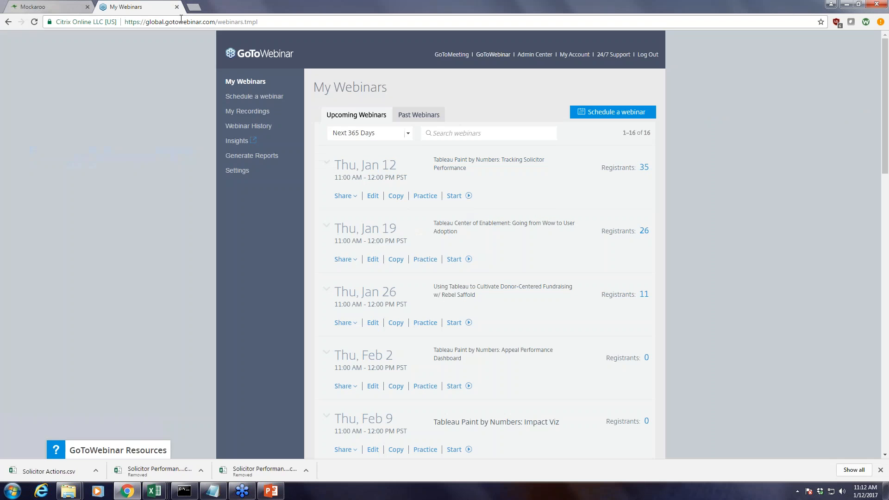
{"action": "left_click", "coordinate": [177, 7]}
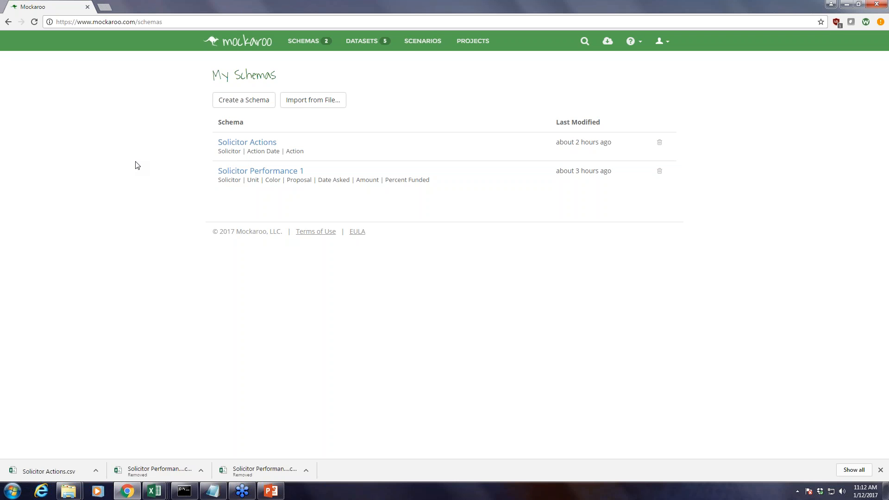
Switch to the Solicitors workbook in Excel and examine its solicitor, unit and frequency columns
{"action": "left_click", "coordinate": [153, 491]}
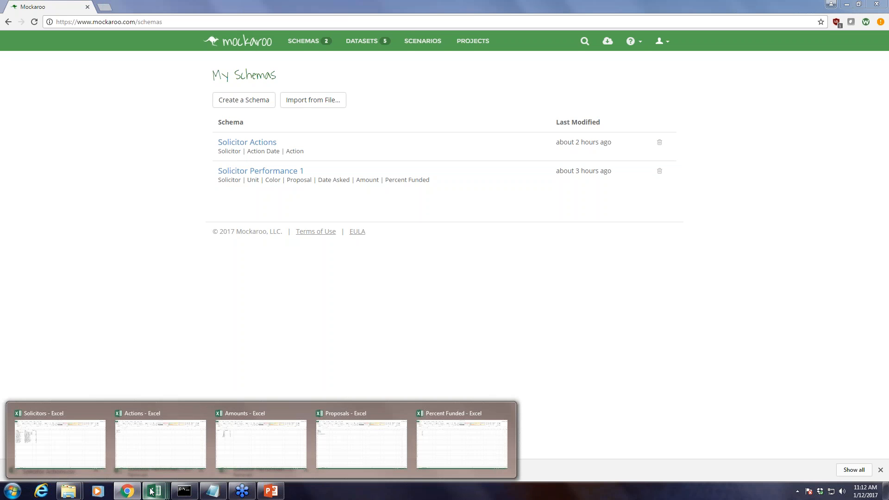
{"action": "left_click", "coordinate": [74, 447]}
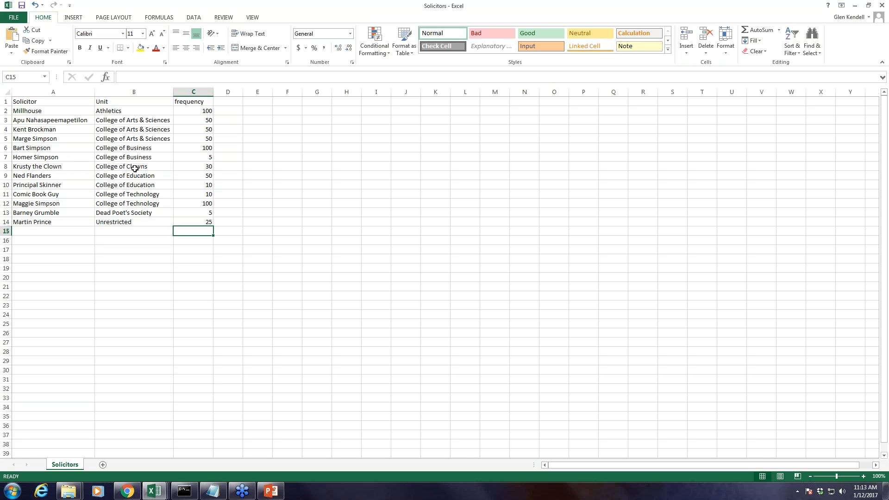
{"action": "left_click", "coordinate": [197, 111]}
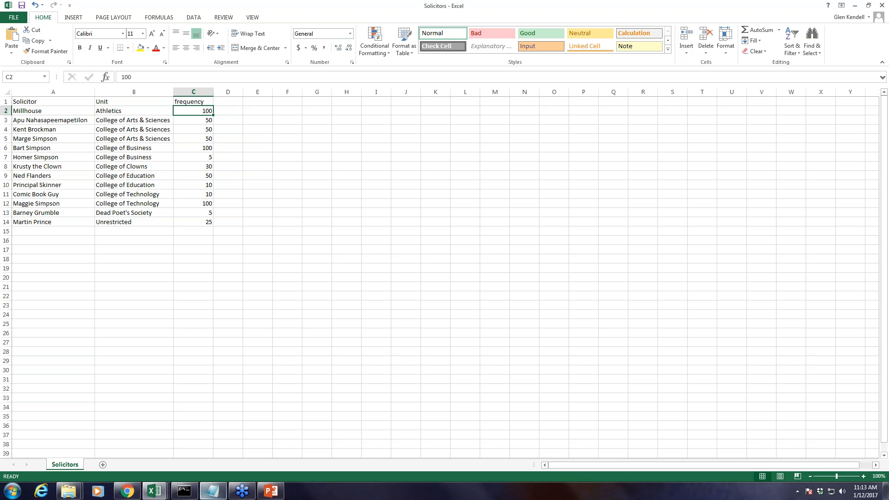
Bring up the Proposals workbook and go through its proposal names from Gathering to for Octonaut Auditorium
{"action": "left_click", "coordinate": [149, 494]}
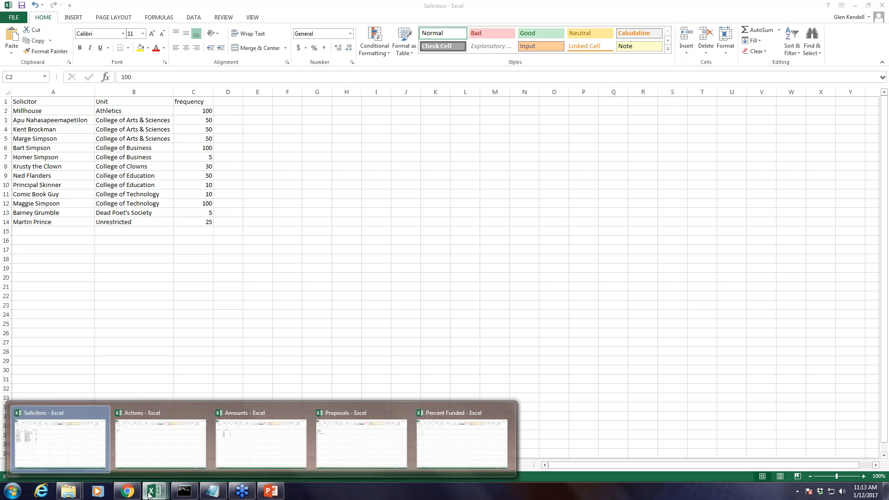
{"action": "left_click", "coordinate": [391, 428]}
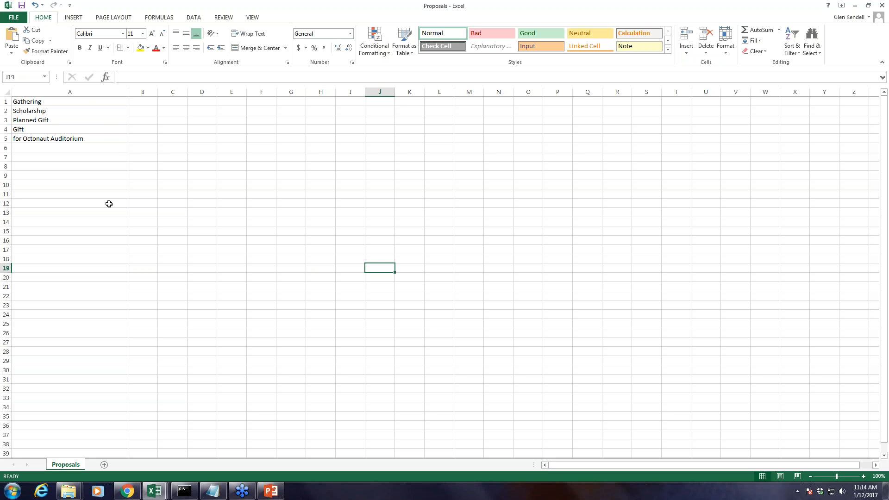
{"action": "left_click", "coordinate": [88, 100]}
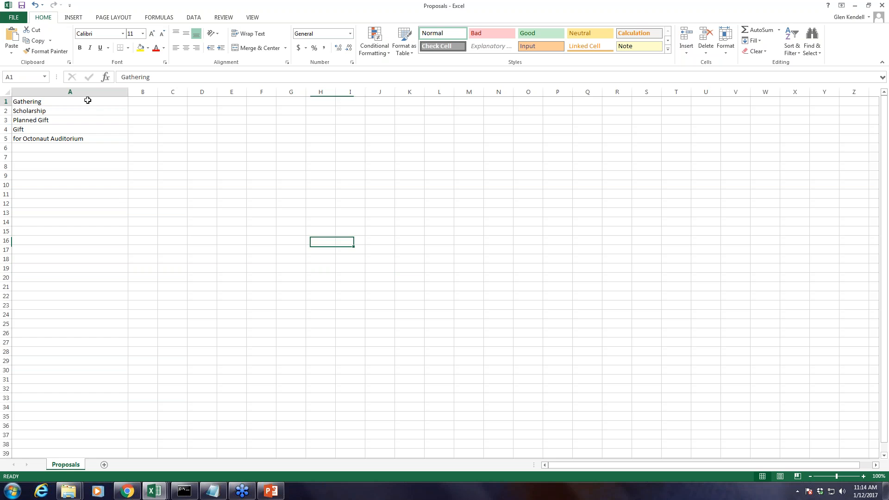
{"action": "left_click", "coordinate": [73, 111]}
{"action": "left_click", "coordinate": [67, 101]}
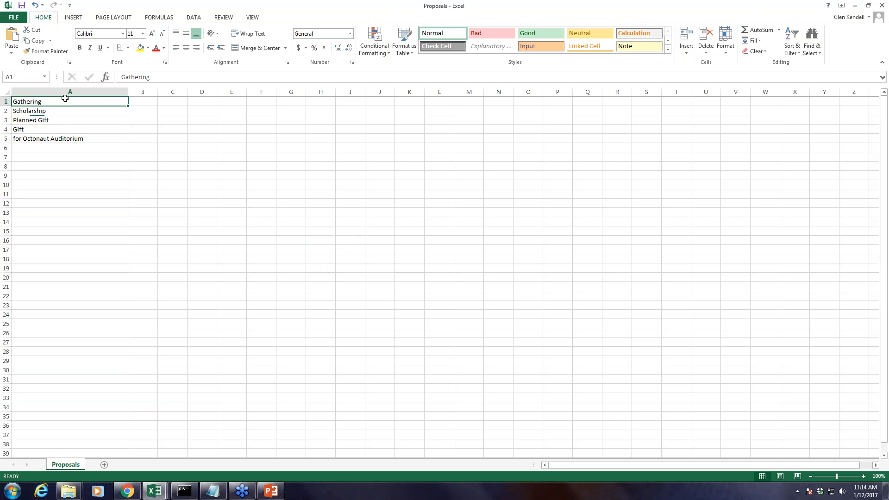
{"action": "left_click", "coordinate": [62, 113]}
{"action": "left_click", "coordinate": [60, 121]}
{"action": "left_click", "coordinate": [53, 129]}
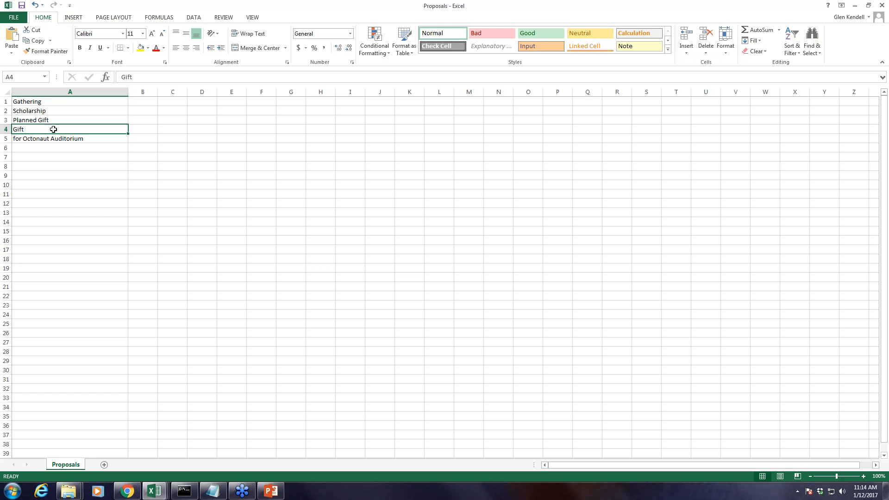
{"action": "left_click", "coordinate": [96, 139]}
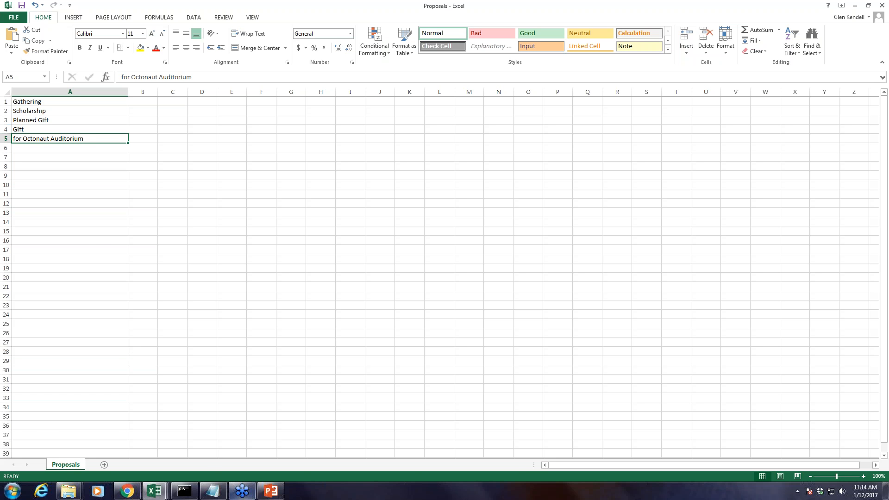
Bring up the Amounts workbook and examine how the gift amounts are weighted by frequency, starting with the 5000 row
{"action": "left_click", "coordinate": [152, 492]}
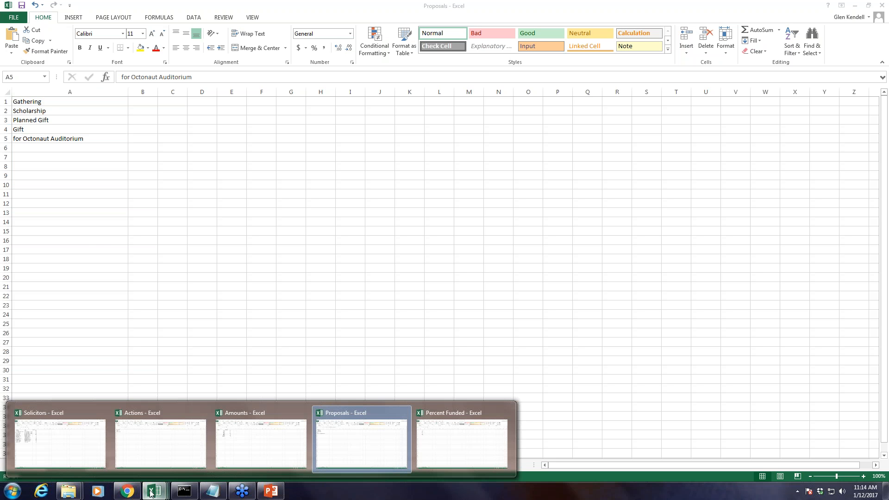
{"action": "left_click", "coordinate": [243, 456]}
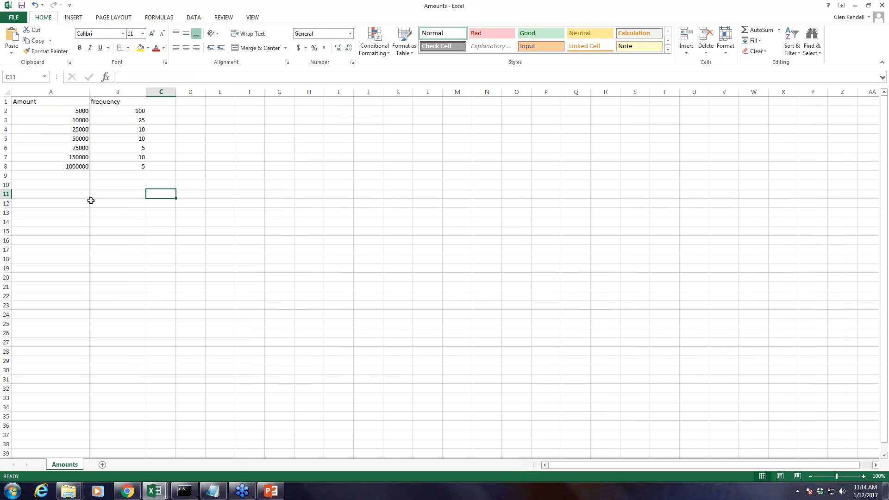
{"action": "left_click", "coordinate": [57, 110]}
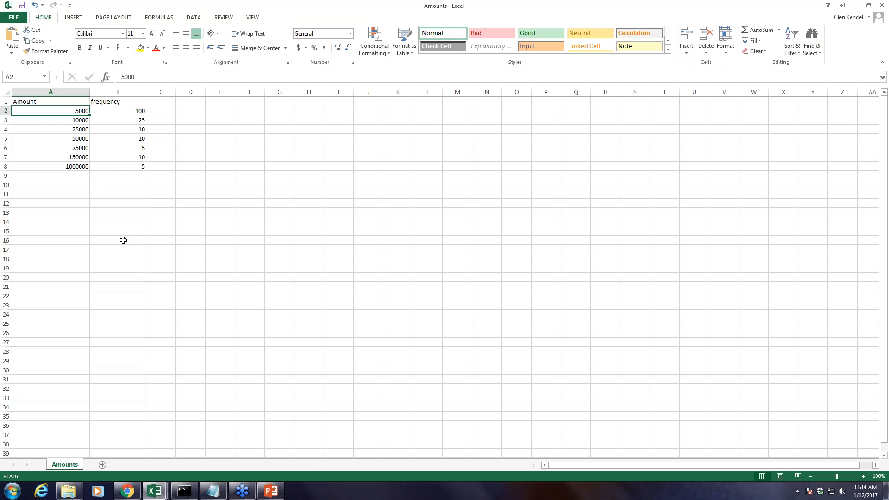
Bring up the Actions workbook and go through the Phone Call, Email and Face-to-Face entries
{"action": "left_click", "coordinate": [154, 491]}
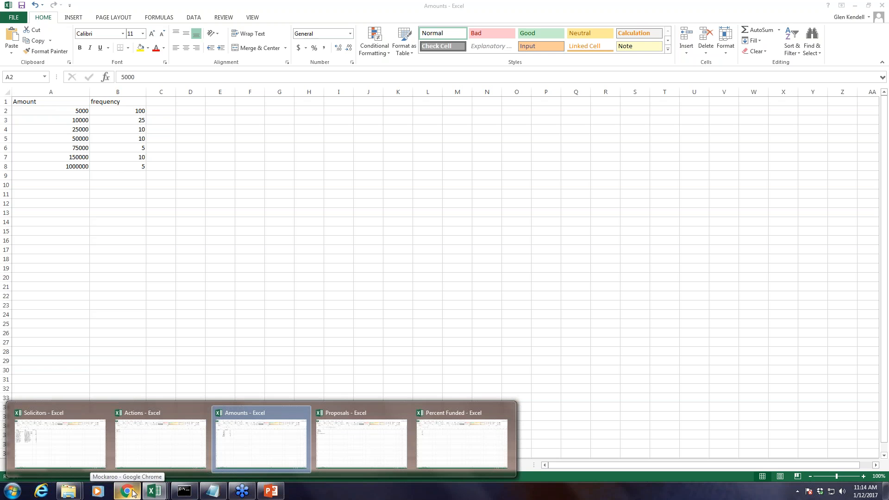
{"action": "left_click", "coordinate": [139, 444]}
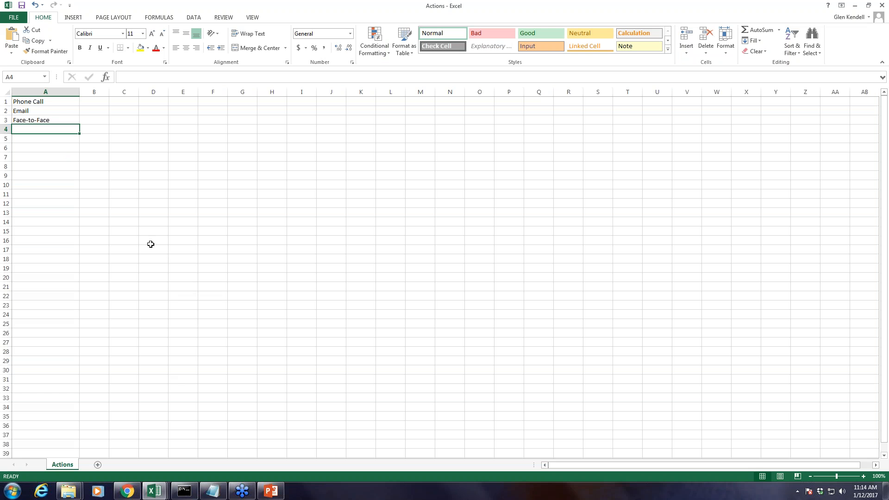
{"action": "left_click", "coordinate": [53, 101]}
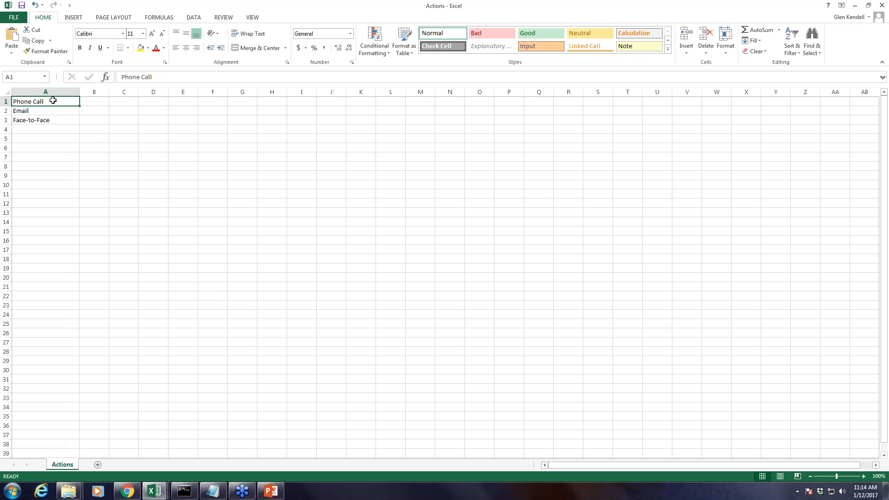
{"action": "left_click", "coordinate": [46, 110]}
{"action": "left_click", "coordinate": [60, 121]}
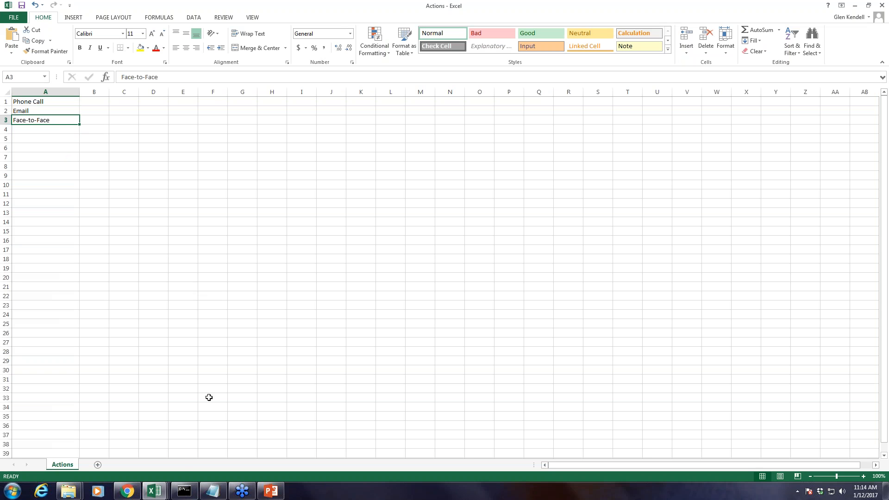
Switch to Mockaroo in Chrome and open the list of uploaded datasets
{"action": "left_click", "coordinate": [131, 497]}
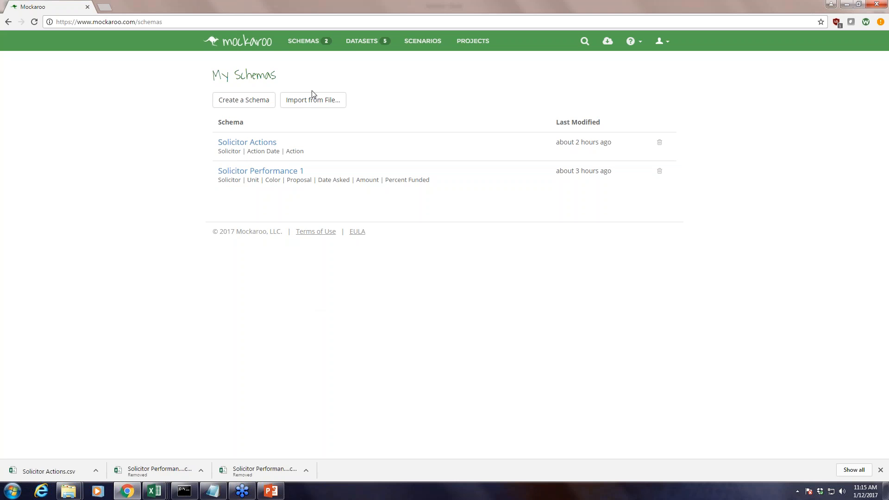
{"action": "left_click", "coordinate": [347, 41]}
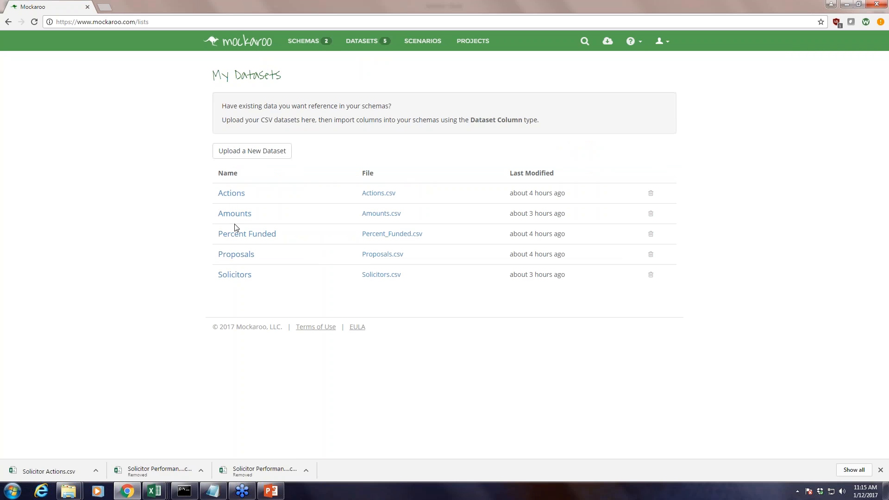
Start a new dataset with Actions.csv as its file, look over the upload guidelines, and return to the dataset list without uploading
{"action": "left_click", "coordinate": [279, 152]}
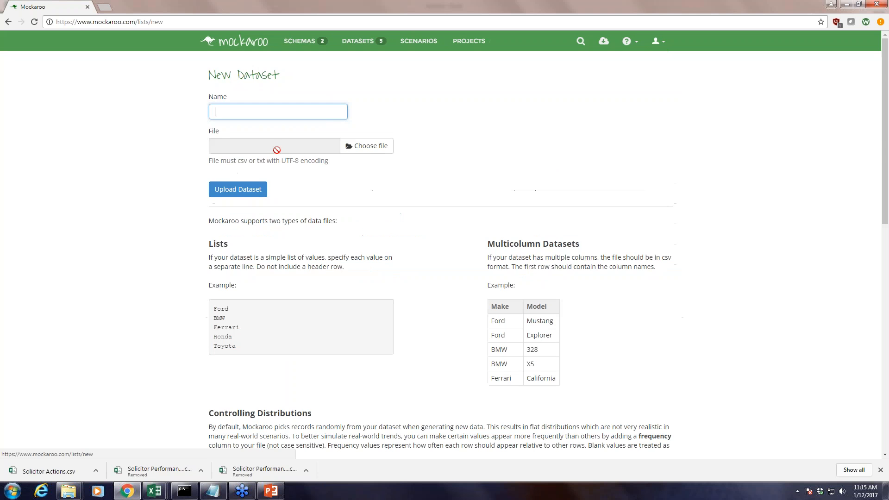
{"action": "left_click", "coordinate": [367, 145]}
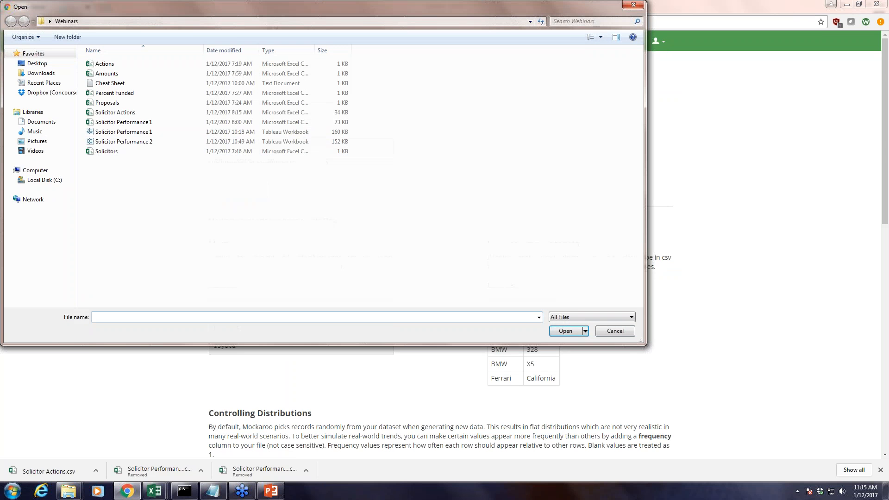
{"action": "double_click", "coordinate": [104, 64]}
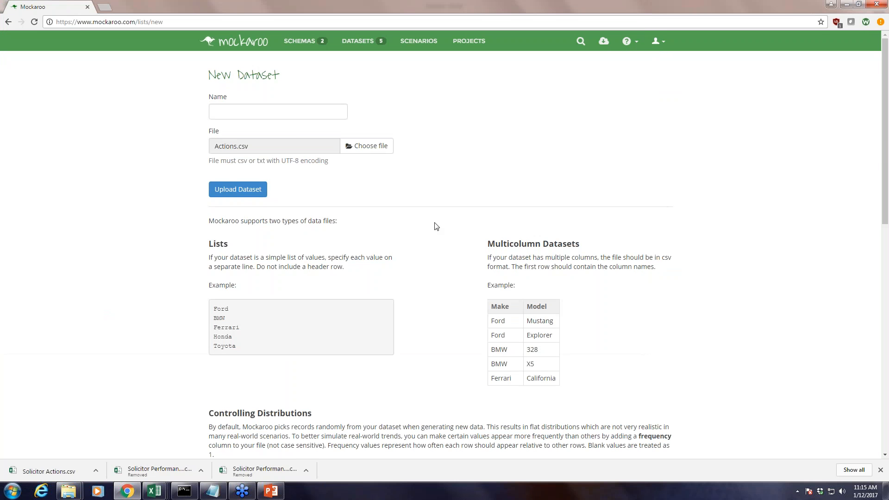
{"action": "scroll", "coordinate": [407, 421], "scroll_direction": "down", "scroll_amount": 5}
{"action": "scroll", "coordinate": [395, 391], "scroll_direction": "up", "scroll_amount": 5}
{"action": "left_click", "coordinate": [352, 46]}
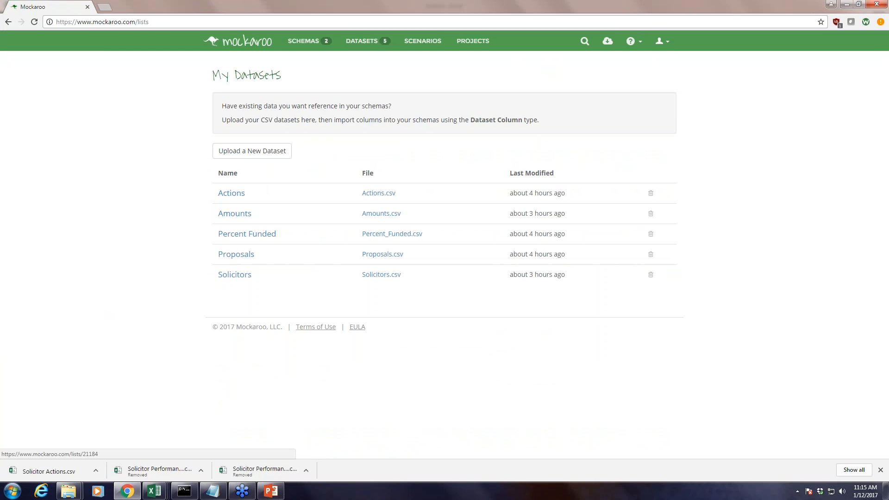
Open the Solicitor Performance 1 schema and review its Date Asked, Amount and Percent Funded fields
{"action": "left_click", "coordinate": [301, 40]}
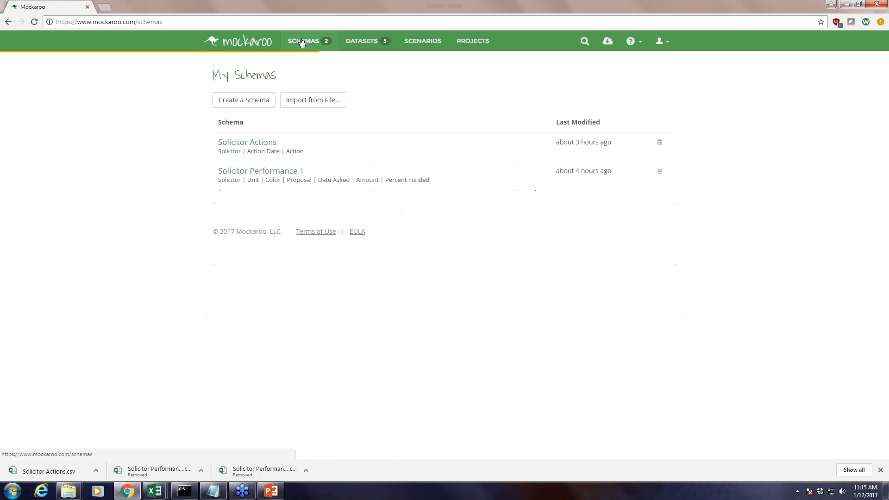
{"action": "left_click", "coordinate": [256, 171]}
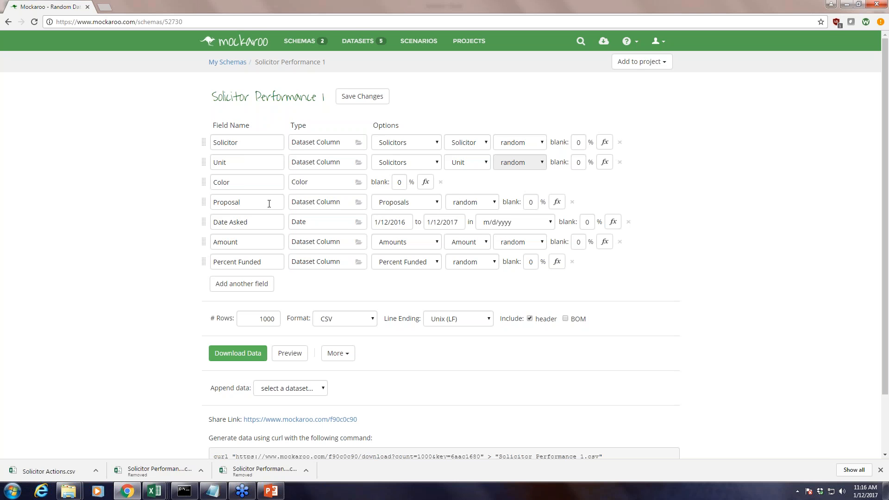
{"action": "left_click", "coordinate": [265, 221]}
{"action": "left_click", "coordinate": [267, 243]}
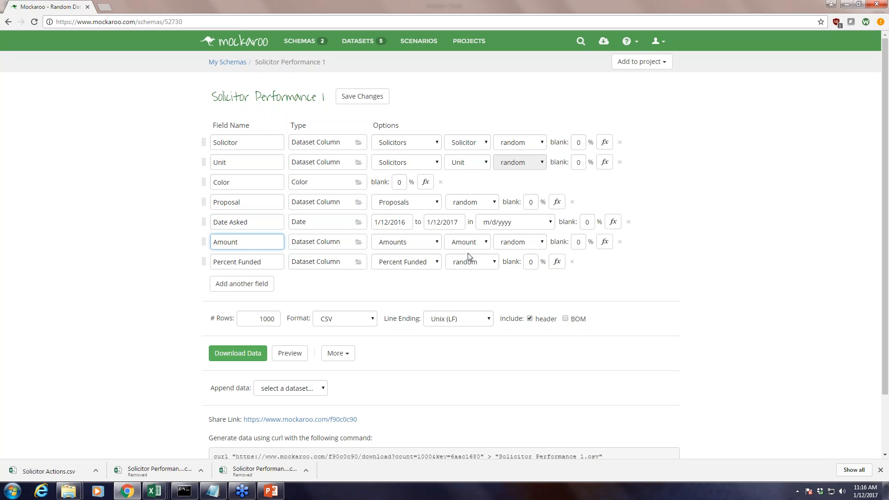
{"action": "left_click", "coordinate": [273, 260]}
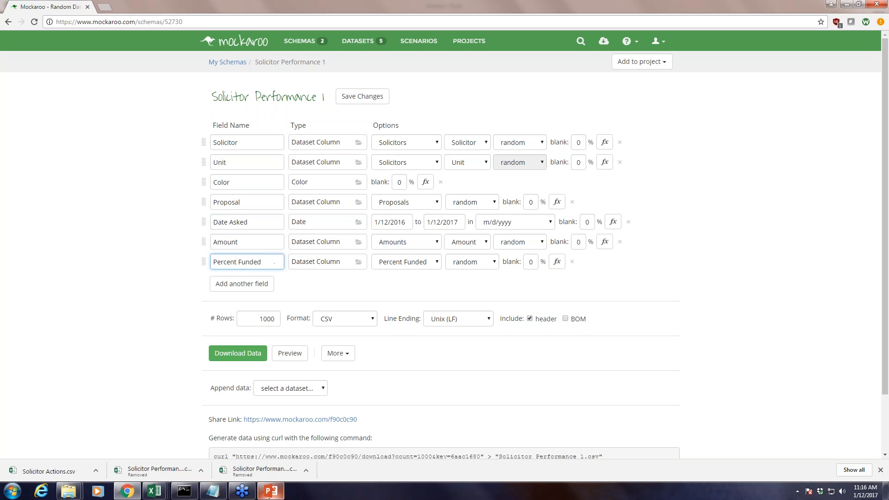
Switch to the Percent Funded workbook in Excel and examine its list of funding fractions
{"action": "left_click", "coordinate": [166, 488]}
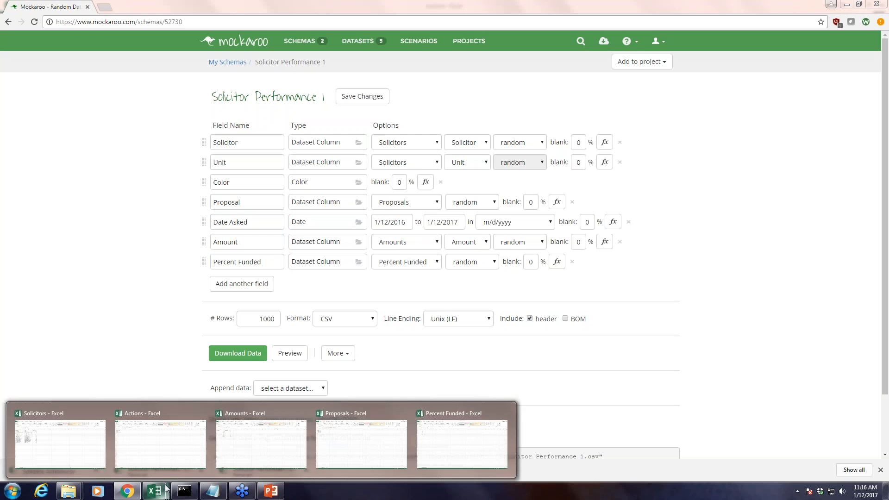
{"action": "left_click", "coordinate": [445, 460]}
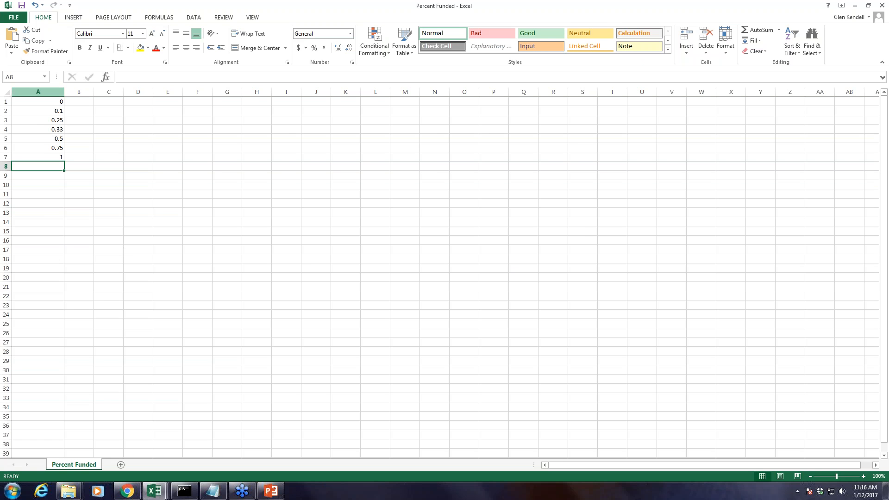
Return to Mockaroo in Chrome and download 1000 rows of the Solicitor Performance 1 schema as CSV
{"action": "left_click", "coordinate": [127, 491]}
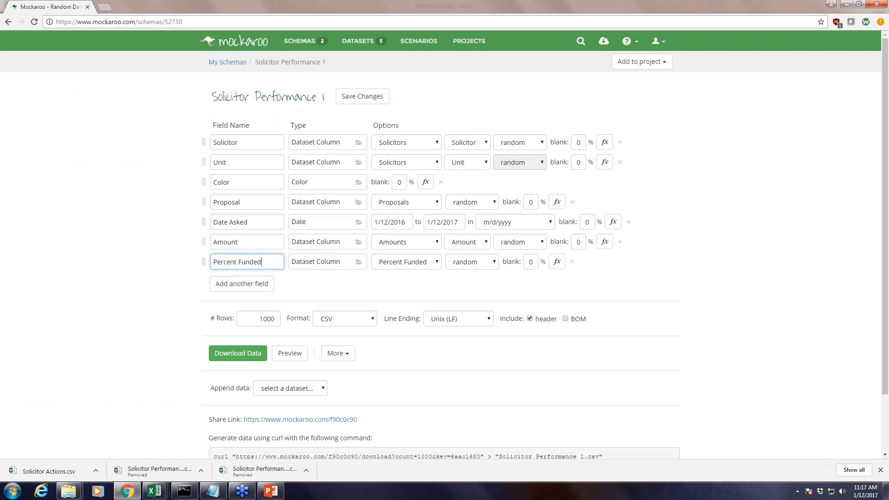
{"action": "left_click", "coordinate": [238, 353]}
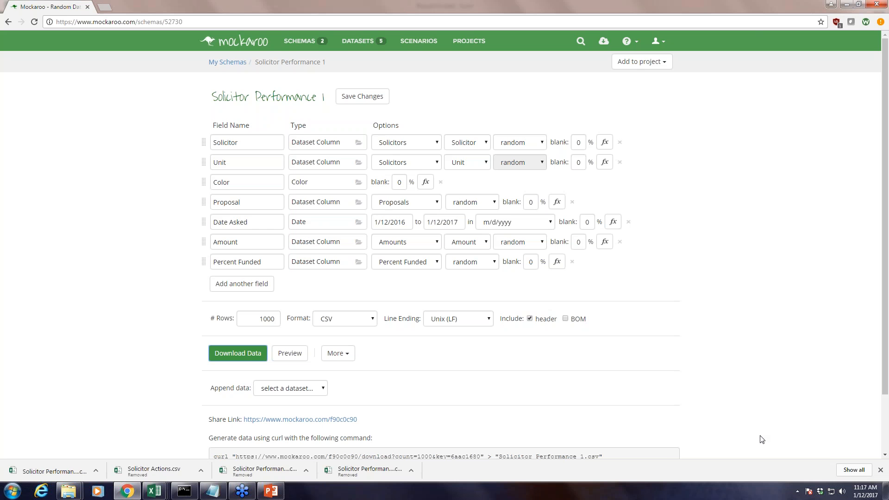
Copy the downloaded Solicitor Performance 1 CSV from Downloads into the desktop Webinars folder, replacing the existing file
{"action": "left_click", "coordinate": [94, 476]}
{"action": "left_click", "coordinate": [123, 439]}
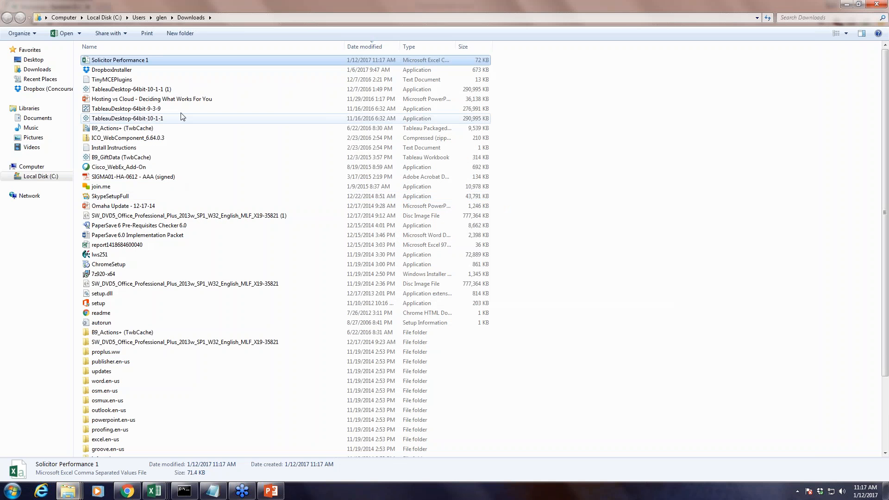
{"action": "right_click", "coordinate": [142, 59]}
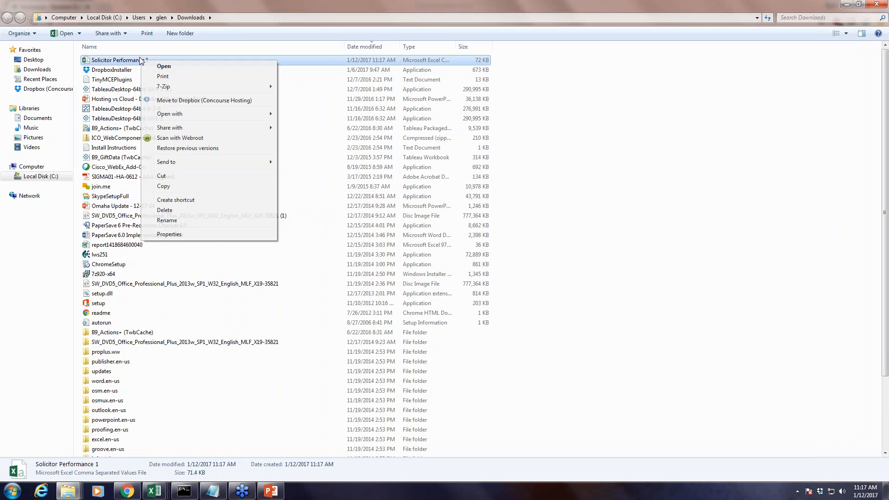
{"action": "left_click", "coordinate": [170, 185]}
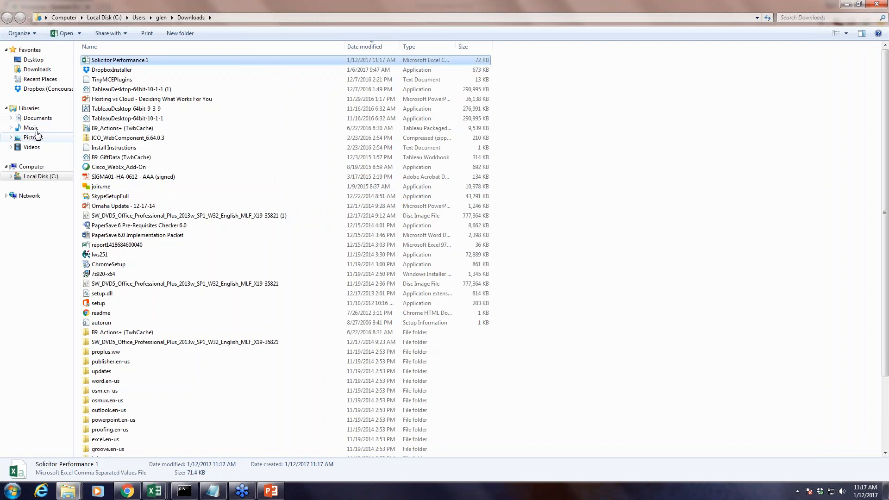
{"action": "left_click", "coordinate": [41, 62]}
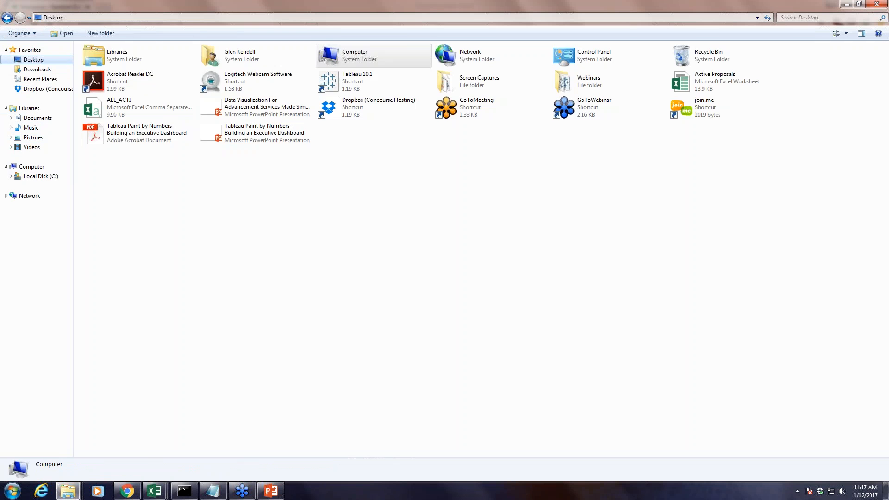
{"action": "double_click", "coordinate": [574, 78]}
{"action": "right_click", "coordinate": [139, 177]}
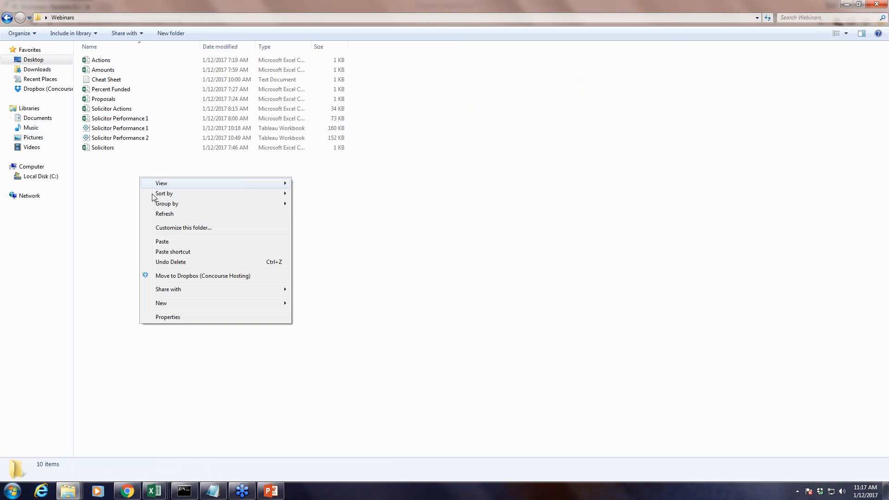
{"action": "left_click", "coordinate": [162, 241]}
{"action": "left_click", "coordinate": [437, 212]}
Return to Mockaroo in Chrome, open the Solicitor Actions schema and download 1000 rows as CSV
{"action": "left_click", "coordinate": [127, 491]}
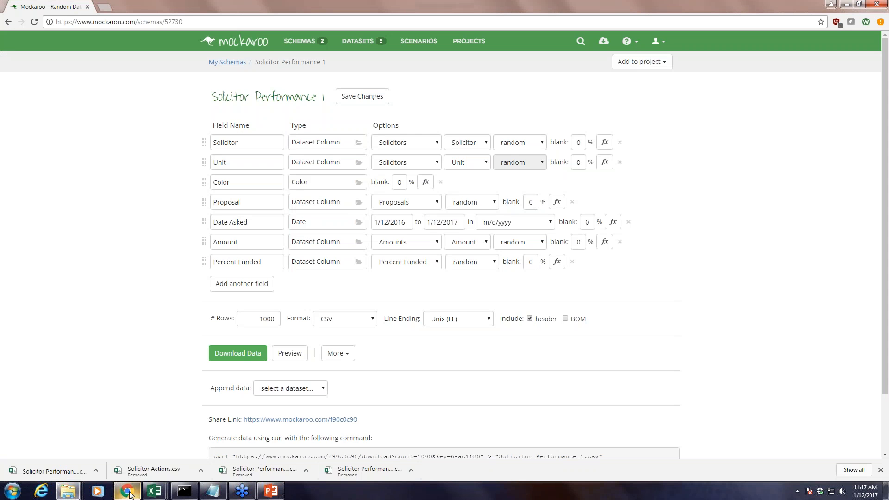
{"action": "left_click", "coordinate": [226, 62]}
{"action": "left_click", "coordinate": [239, 142]}
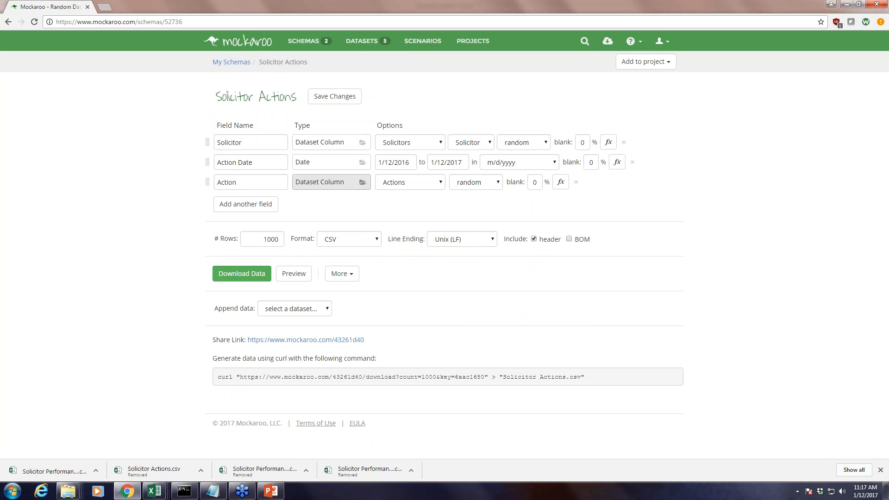
{"action": "left_click", "coordinate": [245, 277]}
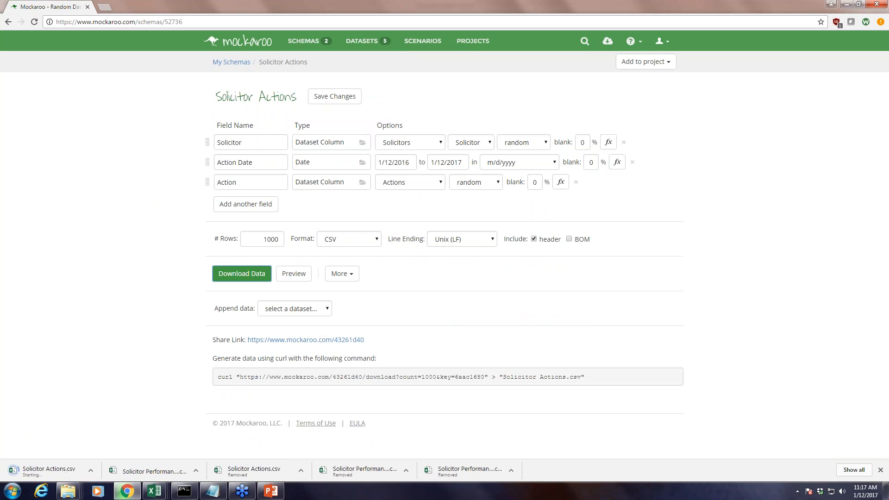
Switch to File Explorer and copy the new Solicitor Actions CSV from the Downloads folder
{"action": "mouse_move", "coordinate": [68, 491]}
{"action": "left_click", "coordinate": [55, 460]}
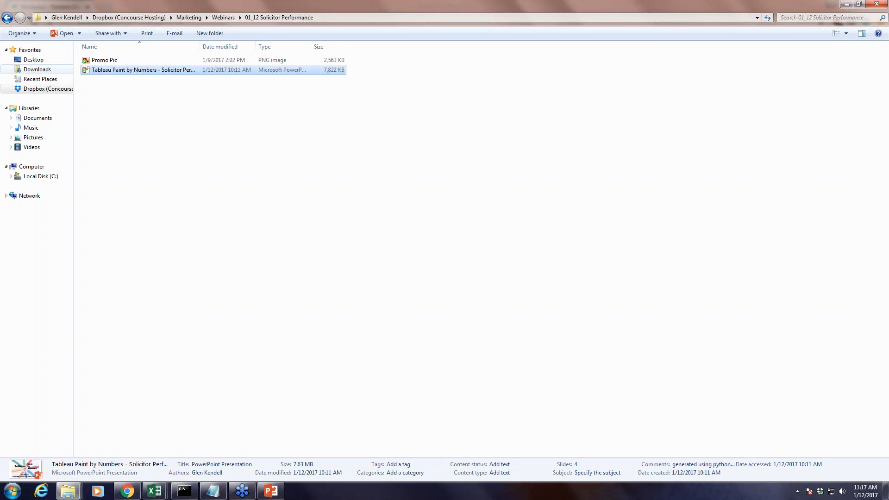
{"action": "left_click", "coordinate": [44, 69]}
{"action": "left_click", "coordinate": [130, 61]}
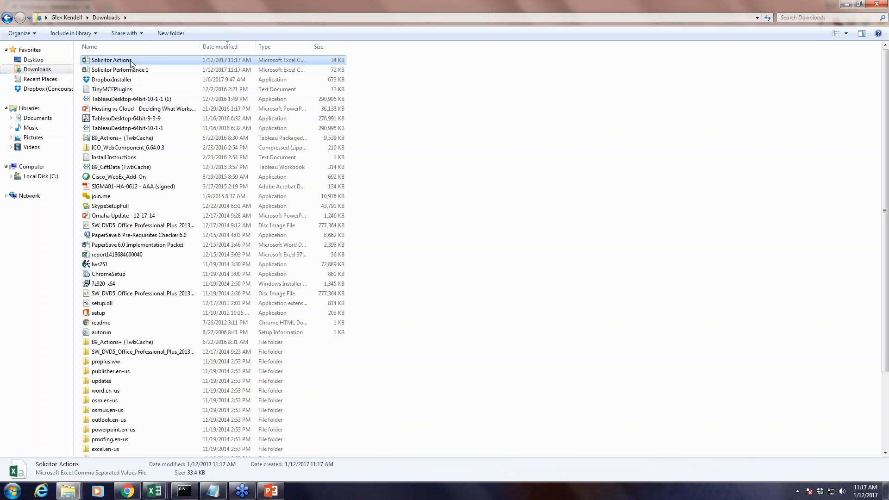
{"action": "right_click", "coordinate": [130, 61]}
{"action": "left_click", "coordinate": [168, 187]}
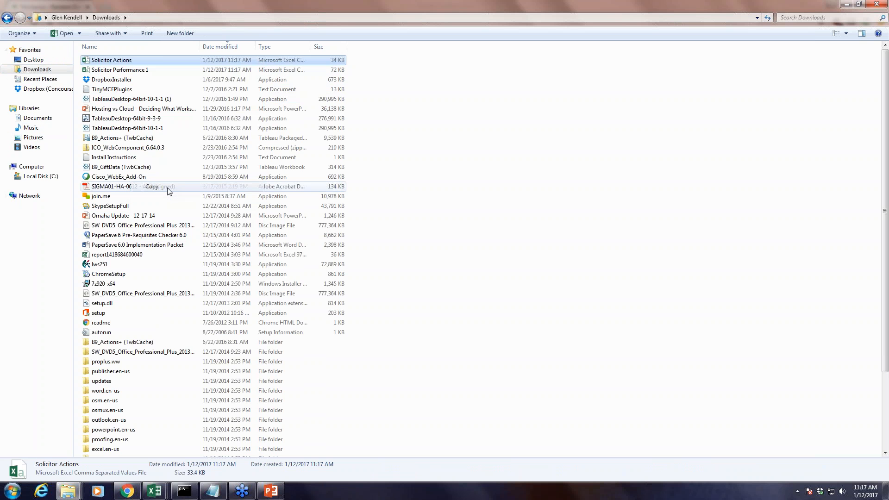
Paste the Solicitor Actions CSV into the desktop Webinars folder, replacing the older file of the same name
{"action": "left_click", "coordinate": [7, 18]}
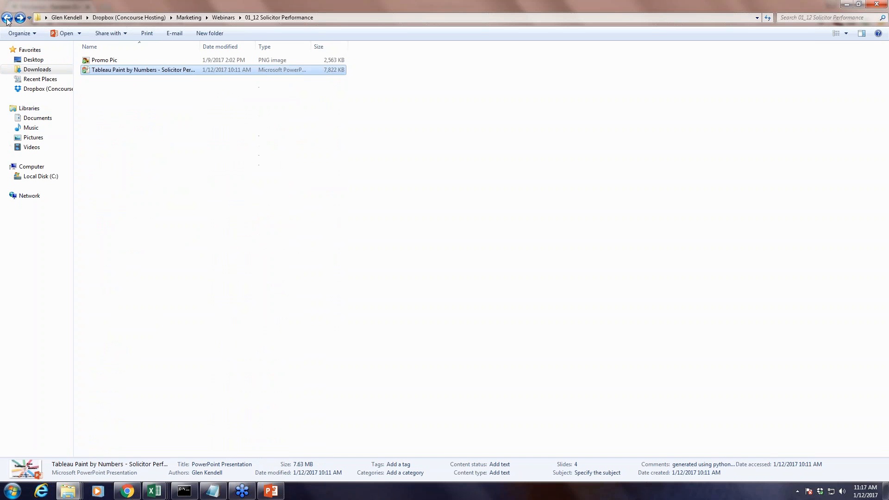
{"action": "left_click", "coordinate": [50, 89]}
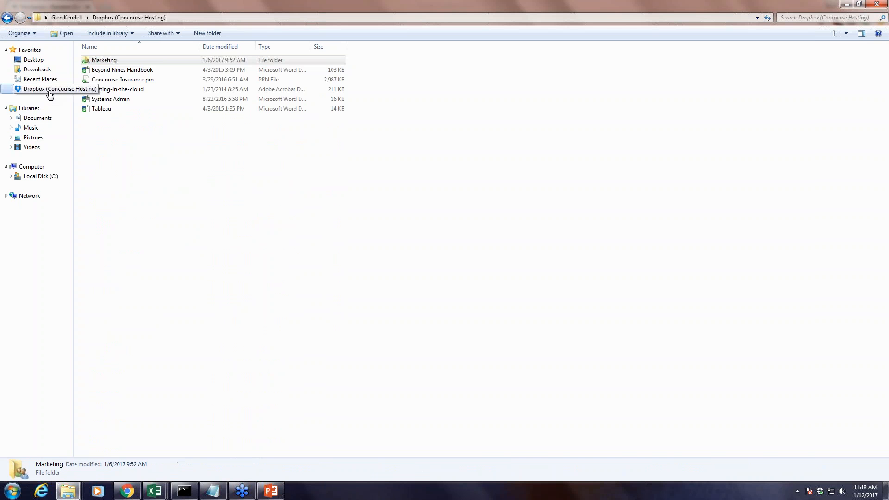
{"action": "left_click", "coordinate": [56, 61]}
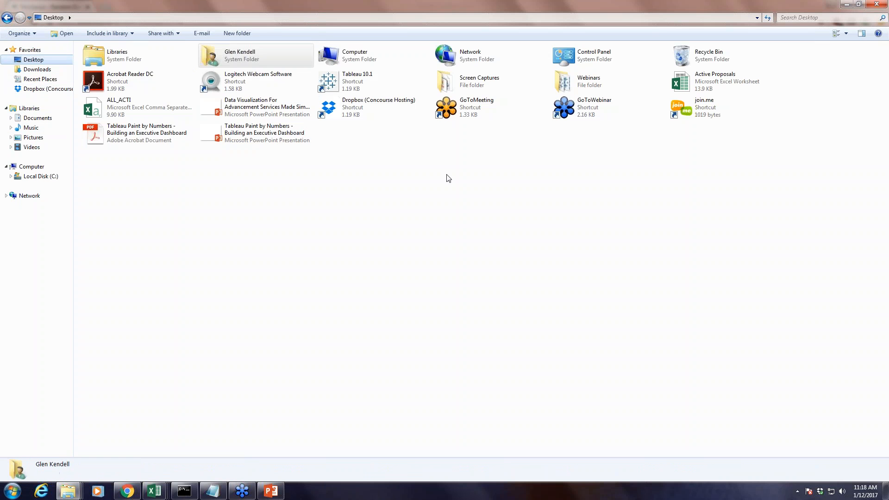
{"action": "double_click", "coordinate": [591, 83]}
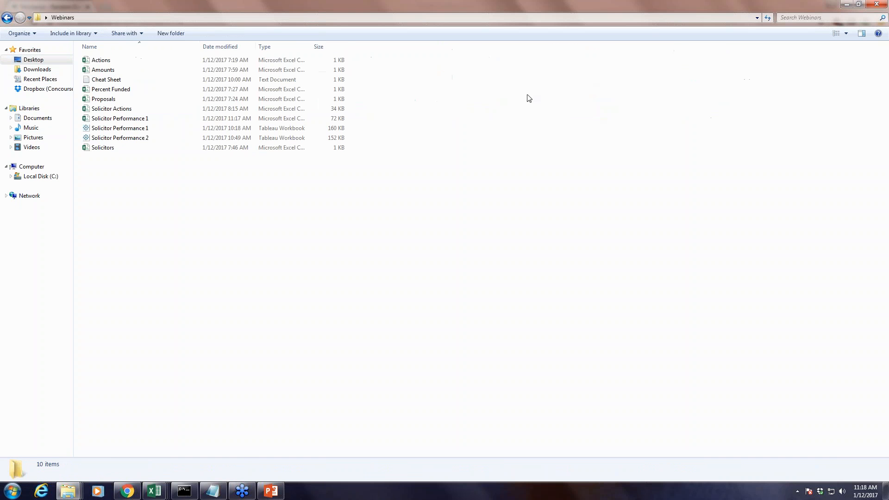
{"action": "right_click", "coordinate": [139, 197]}
{"action": "left_click", "coordinate": [159, 260]}
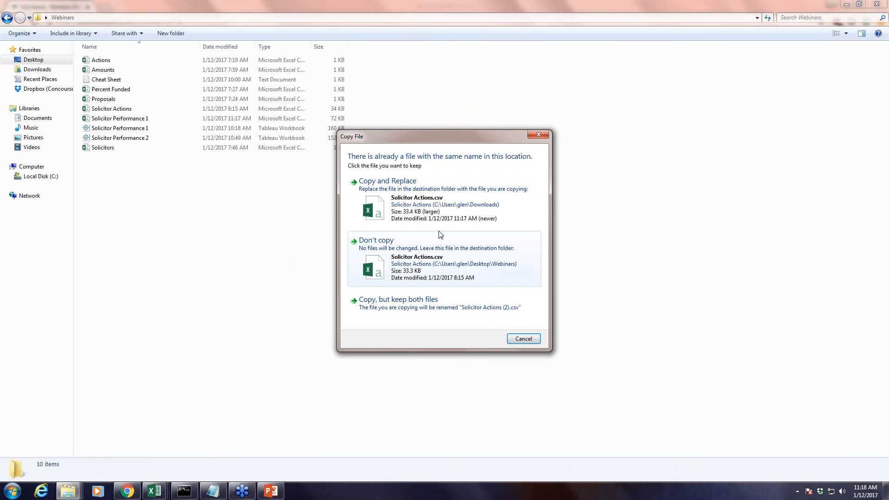
{"action": "left_click", "coordinate": [440, 206]}
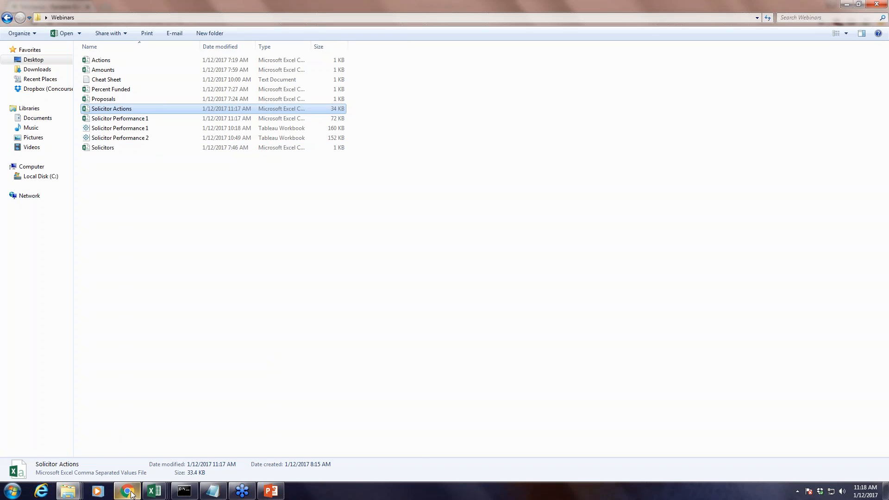
Launch Tableau 10.1, connect to the Solicitor Performance 1 text file in the Webinars folder and look through its data rows
{"action": "left_click", "coordinate": [126, 491]}
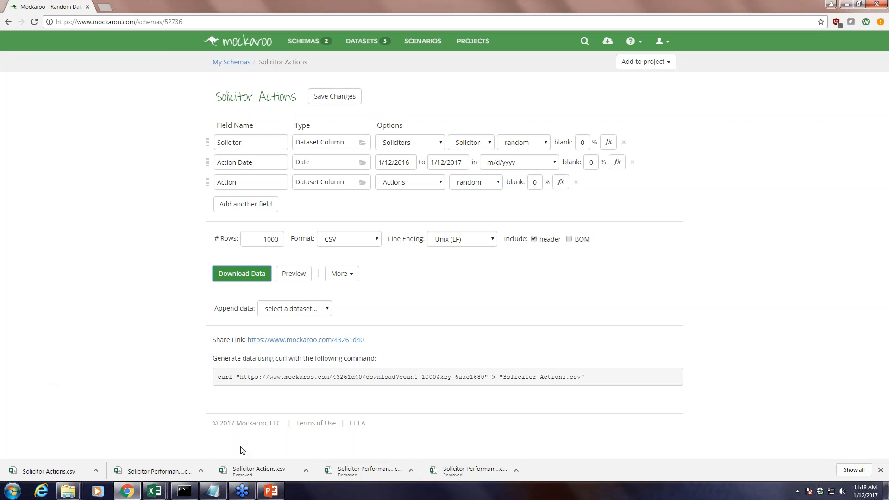
{"action": "left_click", "coordinate": [12, 490]}
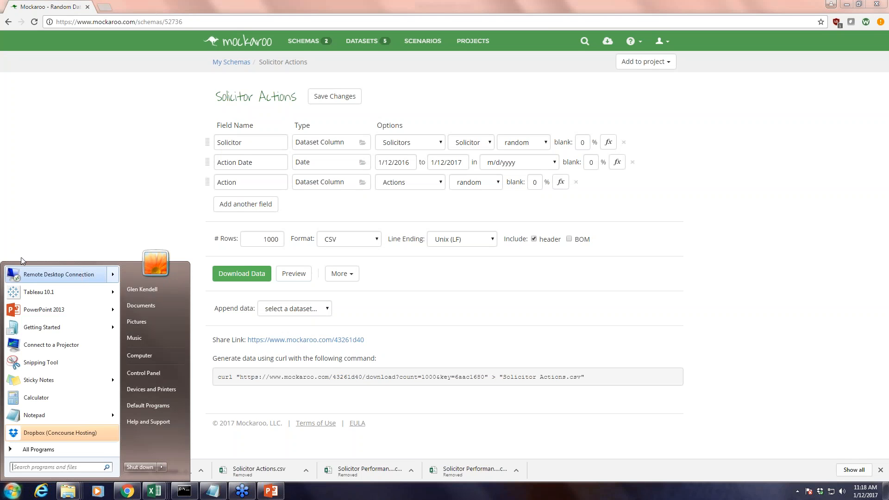
{"action": "left_click", "coordinate": [39, 291]}
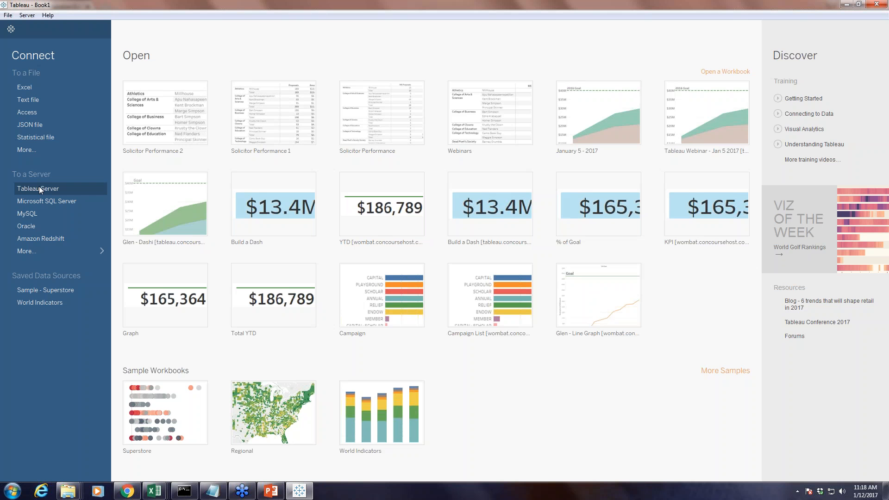
{"action": "left_click", "coordinate": [37, 99]}
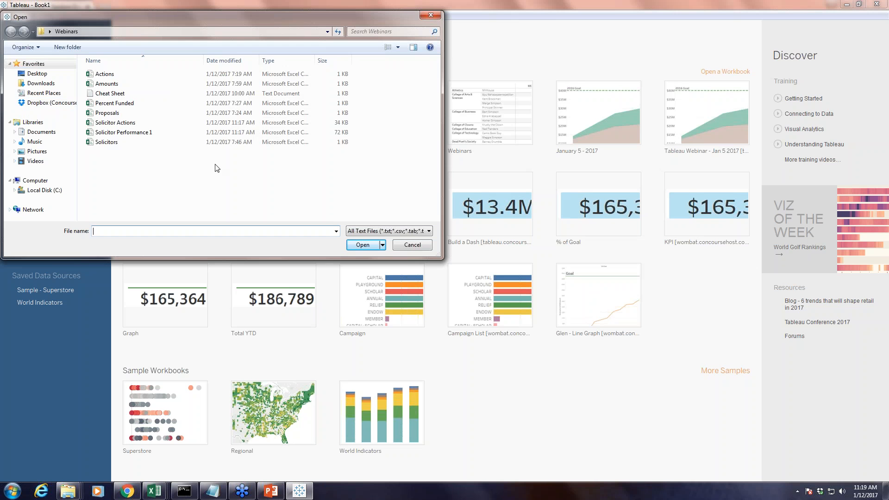
{"action": "double_click", "coordinate": [149, 133]}
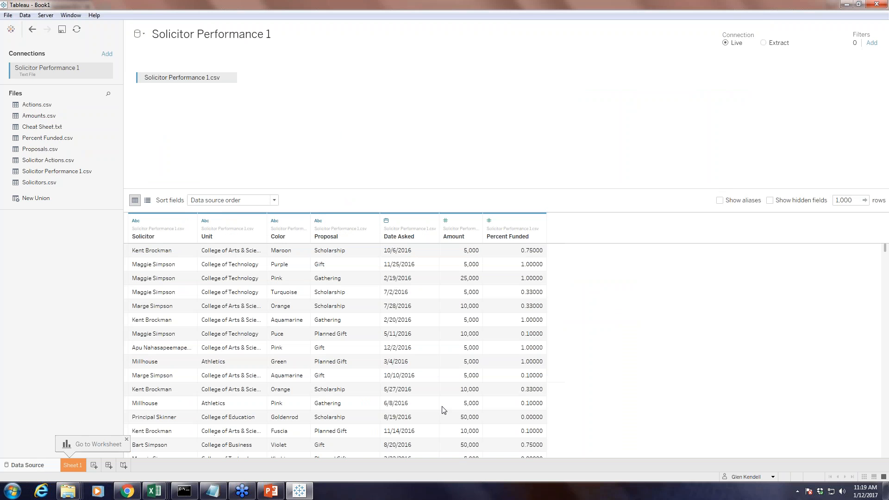
{"action": "scroll", "coordinate": [669, 309], "scroll_direction": "down", "scroll_amount": 10}
{"action": "scroll", "coordinate": [589, 352], "scroll_direction": "down", "scroll_amount": 15}
{"action": "scroll", "coordinate": [590, 352], "scroll_direction": "down", "scroll_amount": 3}
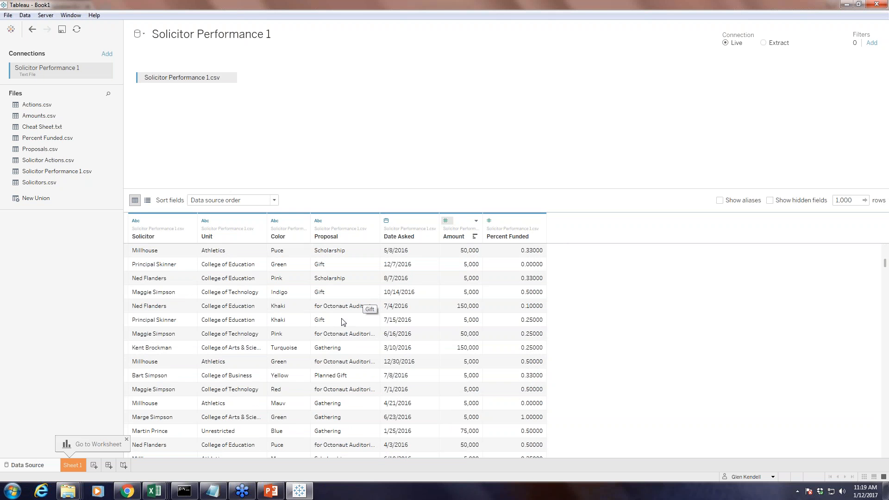
Add a second worksheet and list the solicitors in rows, grouped by Unit
{"action": "left_click", "coordinate": [94, 466]}
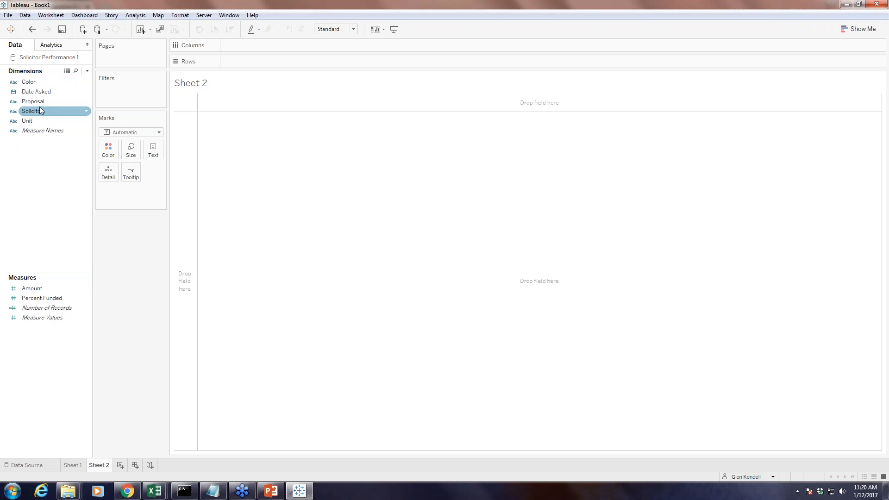
{"action": "mouse_move", "coordinate": [38, 111]}
{"action": "left_mouse_down"}
{"action": "mouse_move", "coordinate": [352, 100]}
{"action": "mouse_move", "coordinate": [287, 49]}
{"action": "mouse_move", "coordinate": [292, 64]}
{"action": "left_mouse_up"}
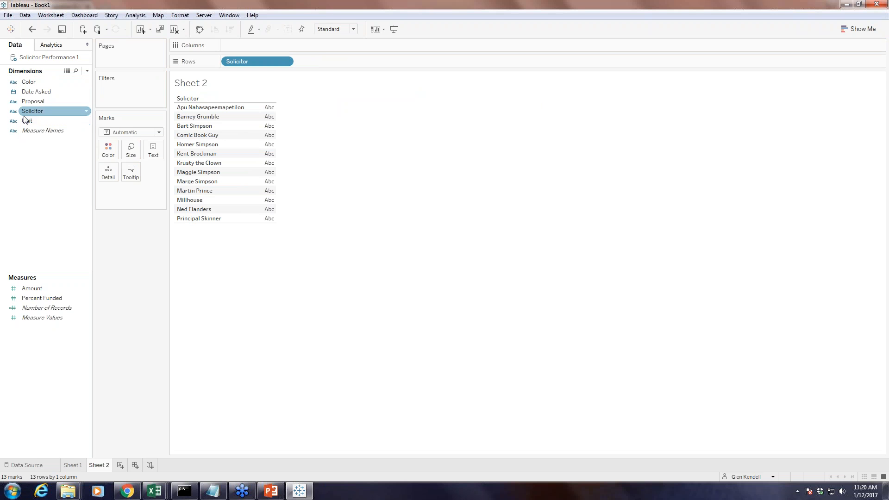
{"action": "left_click_drag", "start_coordinate": [27, 121], "coordinate": [231, 64]}
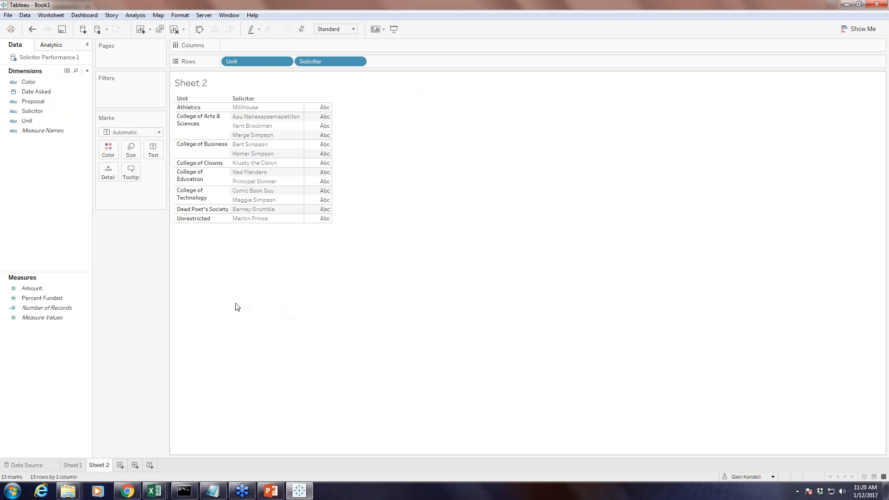
Rename the Number of Records measure to Proposals
{"action": "left_click", "coordinate": [13, 290]}
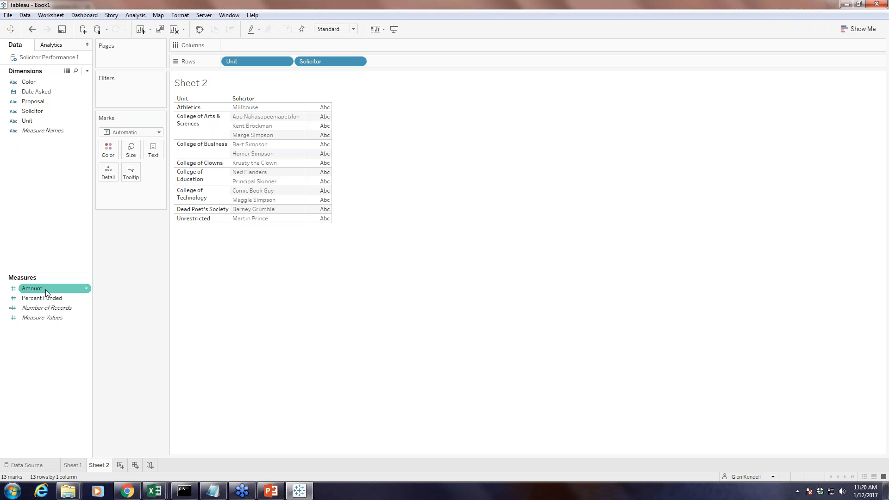
{"action": "left_click", "coordinate": [51, 309]}
{"action": "mouse_move", "coordinate": [52, 310]}
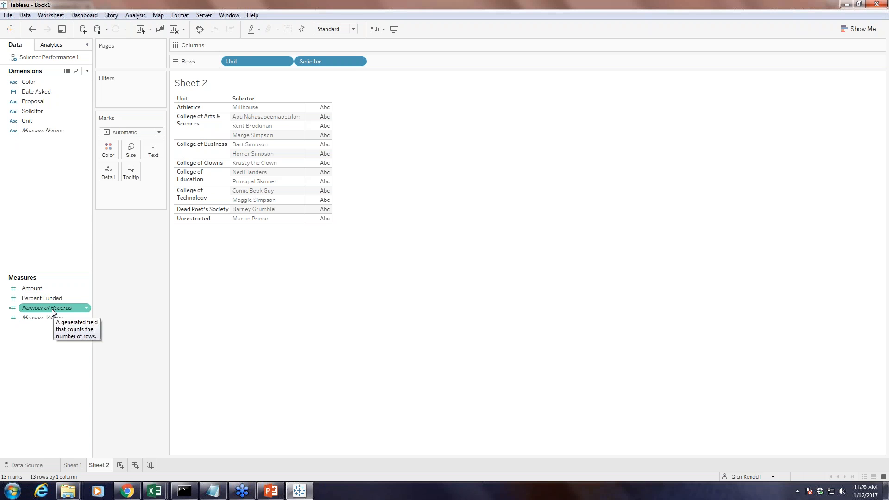
{"action": "right_click", "coordinate": [52, 311]}
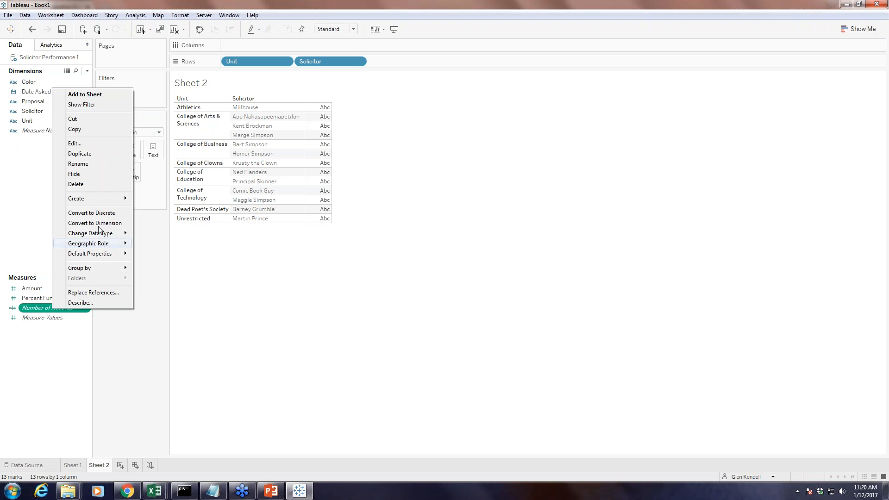
{"action": "left_click", "coordinate": [92, 165]}
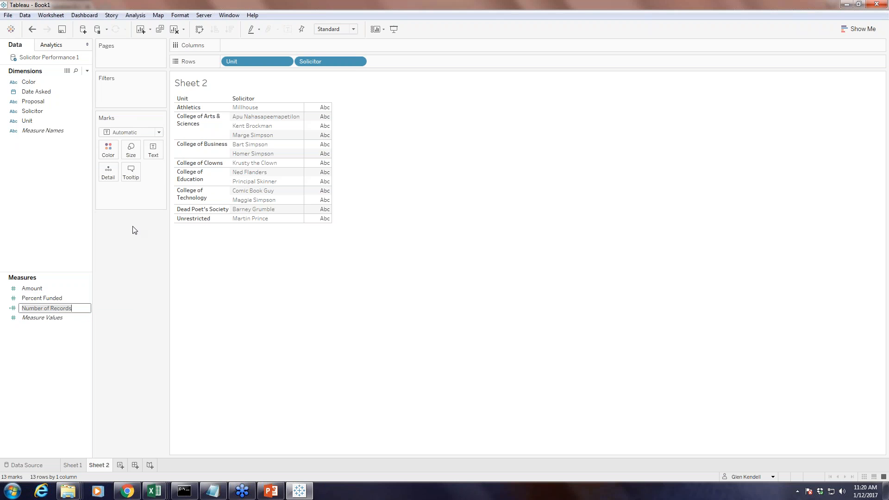
{"action": "type", "text": "Proposals"}
{"action": "key", "text": "Return"}
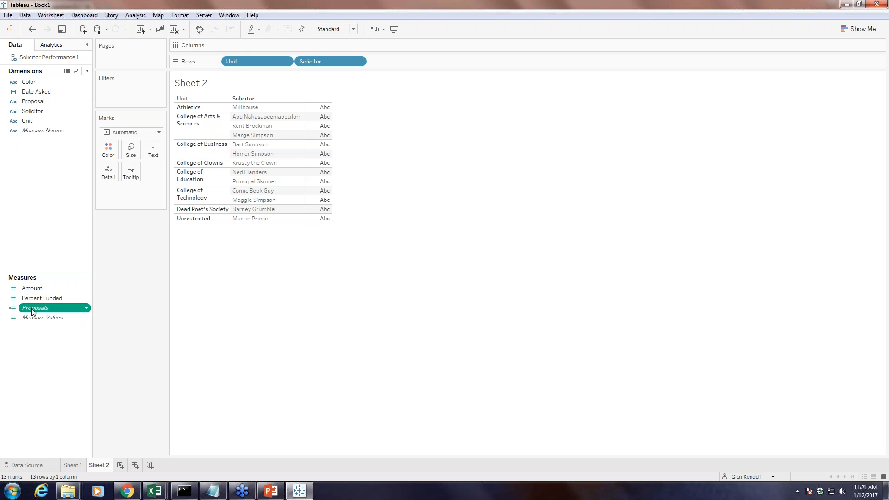
Add the Proposals, Amount and Percent Funded measures as columns, in that order, for each solicitor
{"action": "left_click_drag", "start_coordinate": [33, 312], "coordinate": [265, 44]}
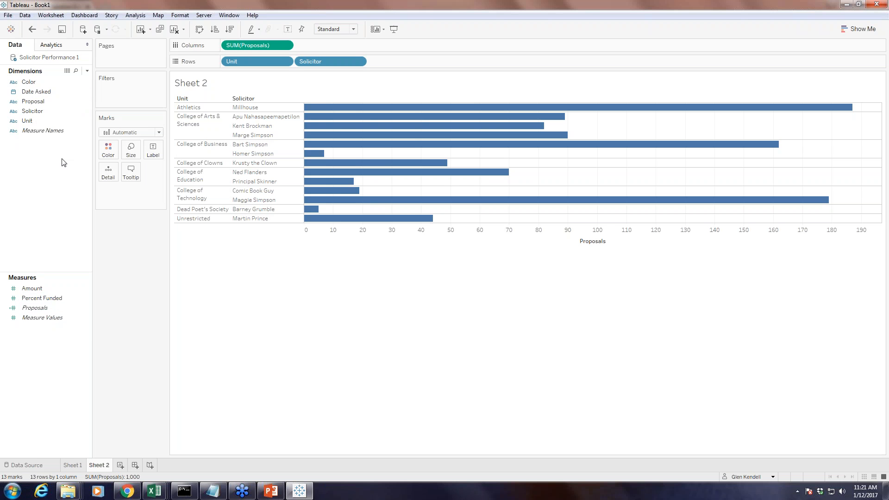
{"action": "left_click", "coordinate": [51, 299]}
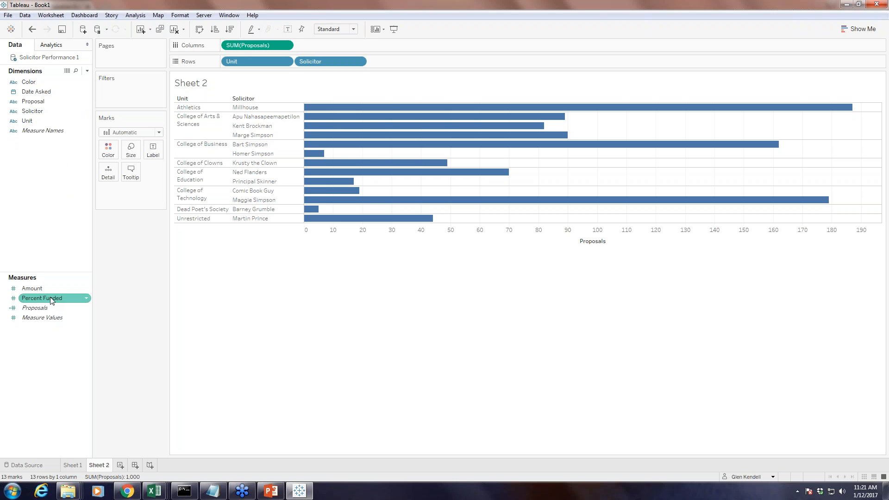
{"action": "left_click", "coordinate": [49, 287]}
{"action": "left_click_drag", "start_coordinate": [48, 288], "coordinate": [388, 45]}
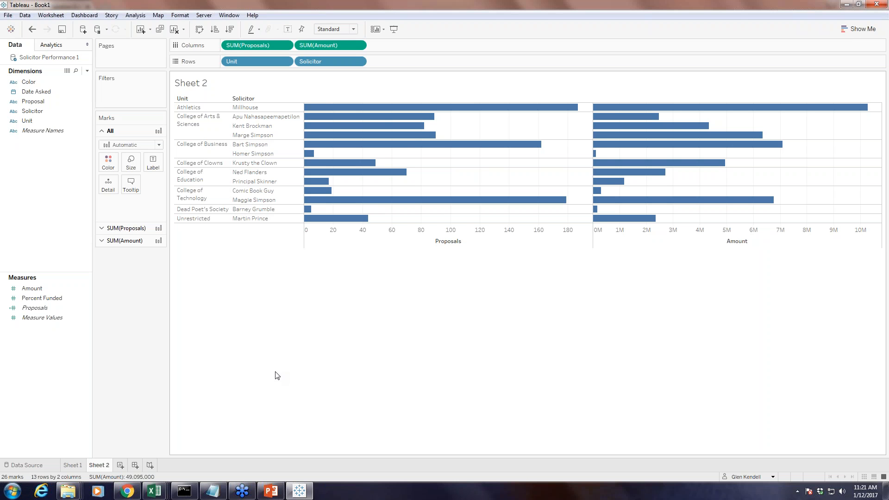
{"action": "left_click", "coordinate": [50, 299]}
{"action": "left_click_drag", "start_coordinate": [50, 300], "coordinate": [415, 43]}
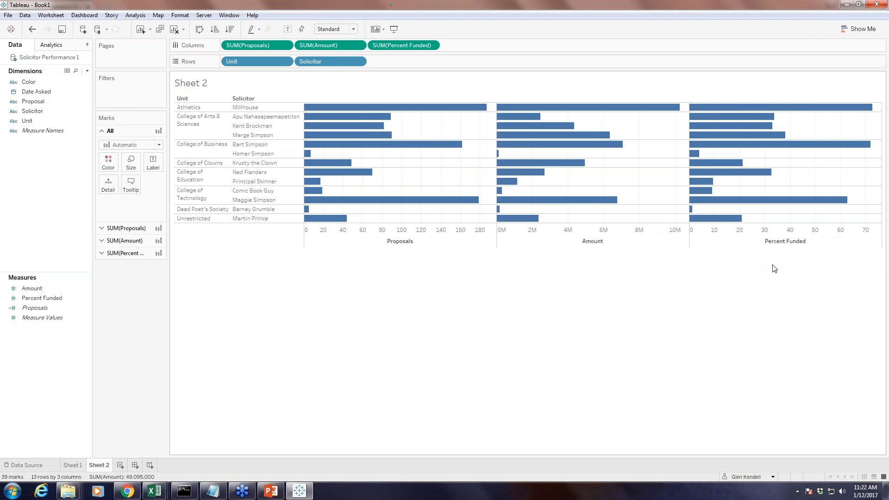
Try the scatter plot, circle views and stacked bars on Sheet 2, and settle on a text table
{"action": "left_click", "coordinate": [849, 32]}
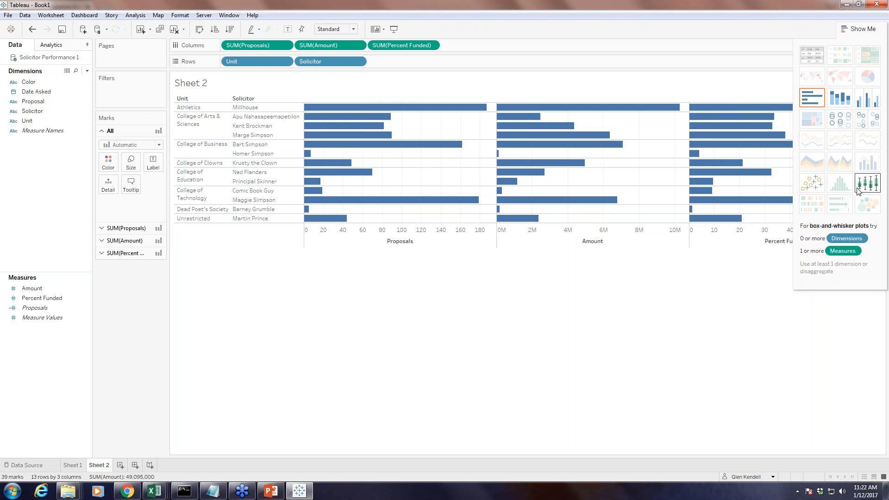
{"action": "left_click", "coordinate": [811, 184]}
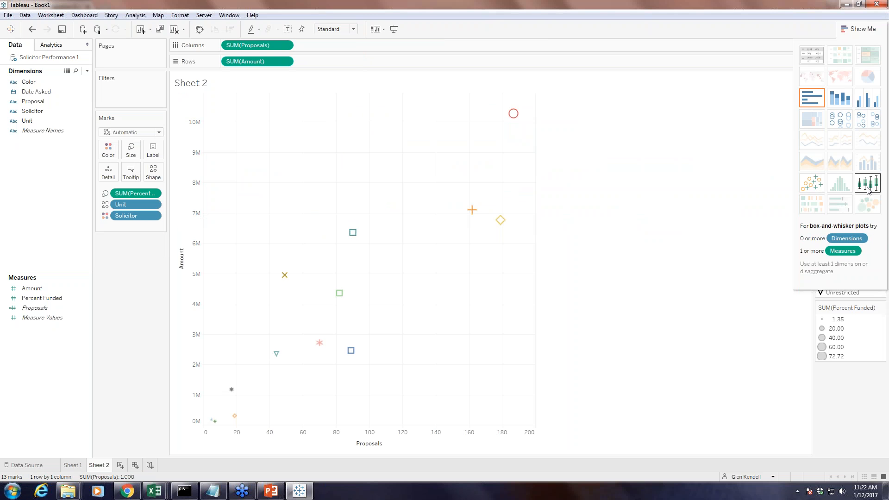
{"action": "left_click", "coordinate": [863, 126]}
{"action": "left_click", "coordinate": [842, 122]}
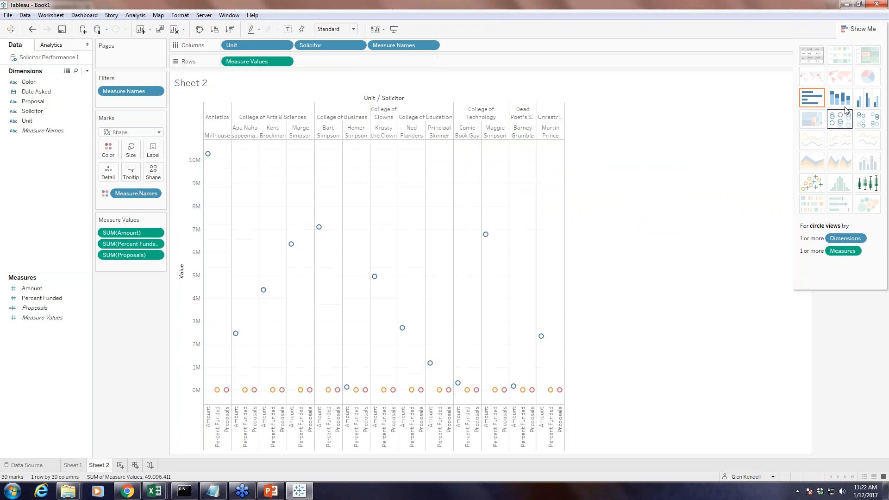
{"action": "left_click", "coordinate": [847, 105]}
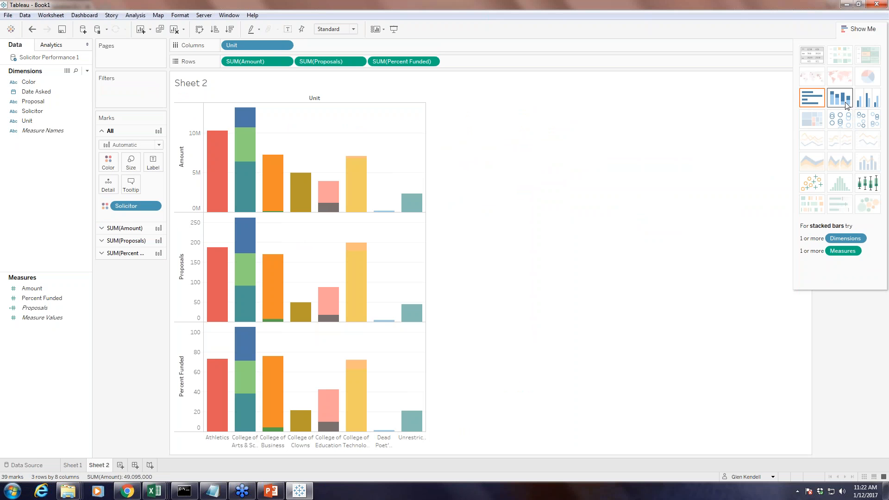
{"action": "left_click", "coordinate": [804, 57]}
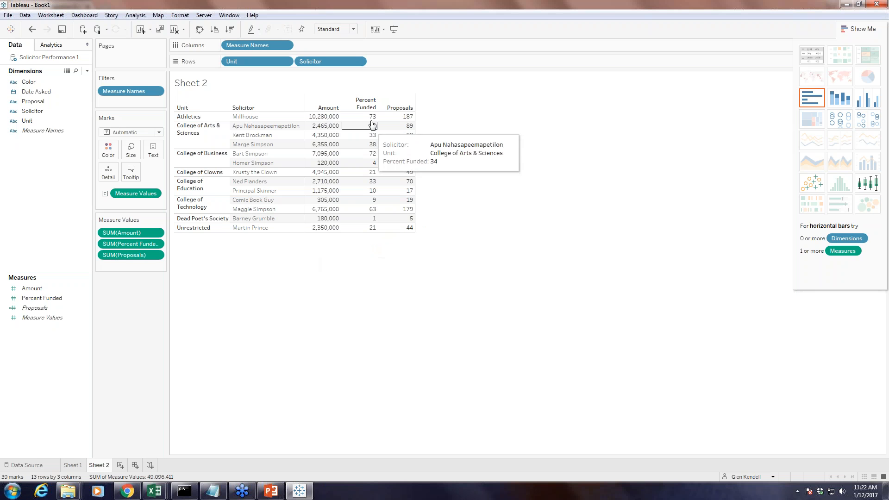
{"action": "mouse_move", "coordinate": [369, 139]}
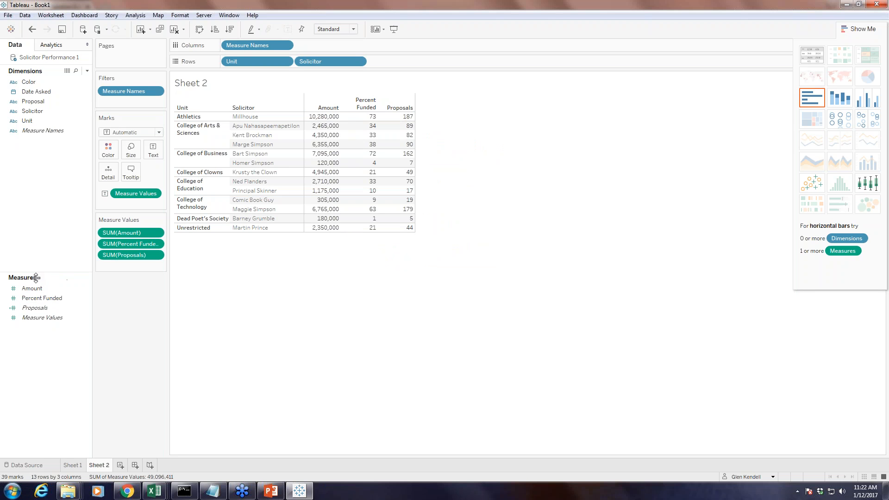
Create a calculated field named Amount Funded with the formula [Amount] * [Percent Funded] and include it in the table
{"action": "left_click", "coordinate": [87, 72]}
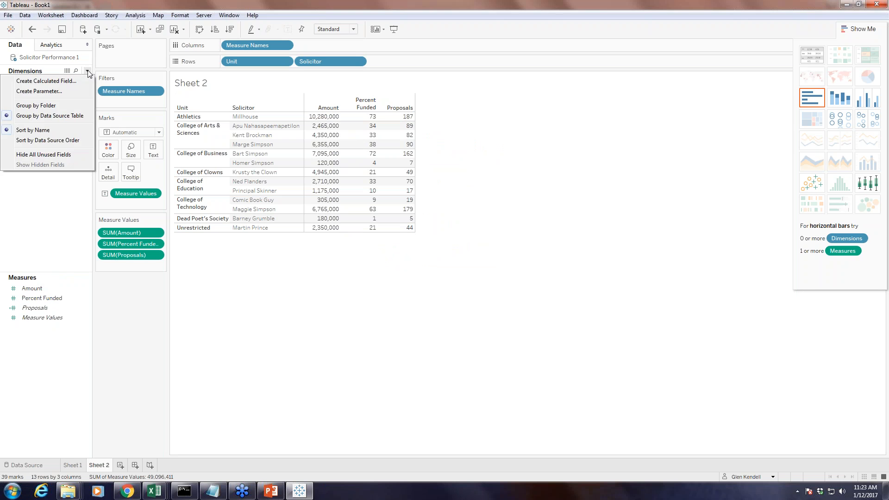
{"action": "left_click", "coordinate": [68, 81]}
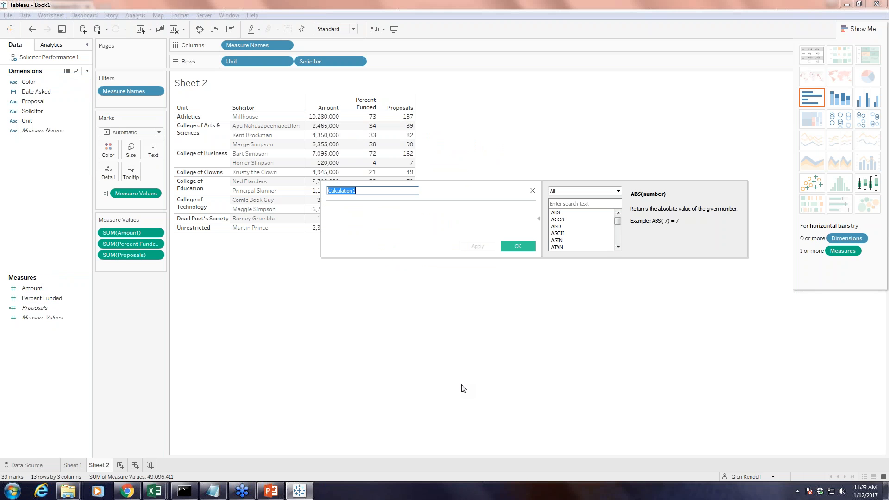
{"action": "type", "text": "Amount Funded"}
{"action": "key", "text": "Tab"}
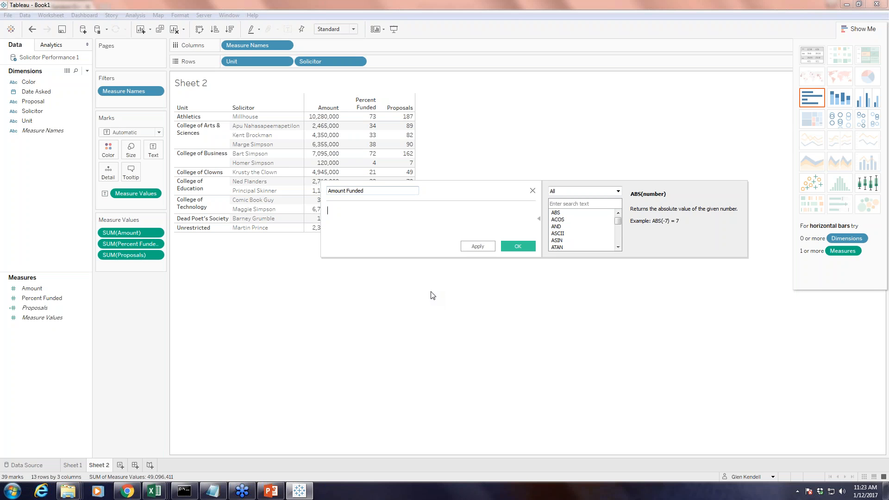
{"action": "type", "text": "[Amount"}
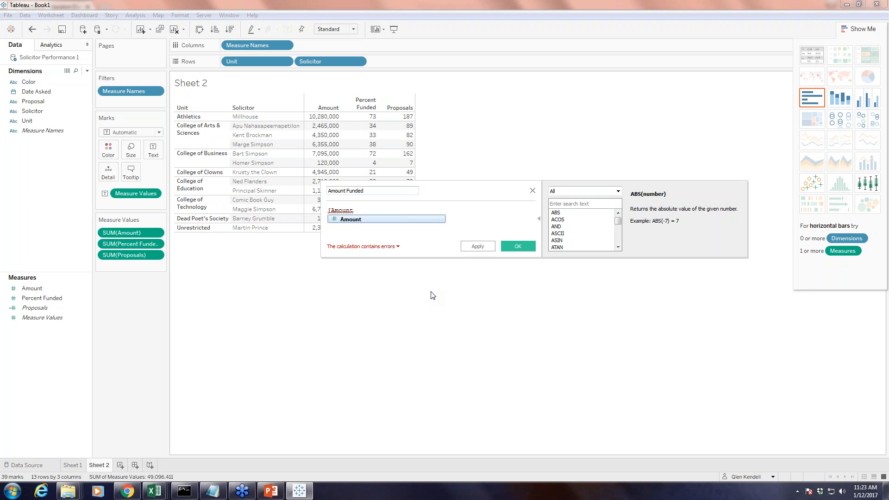
{"action": "key", "text": "Return"}
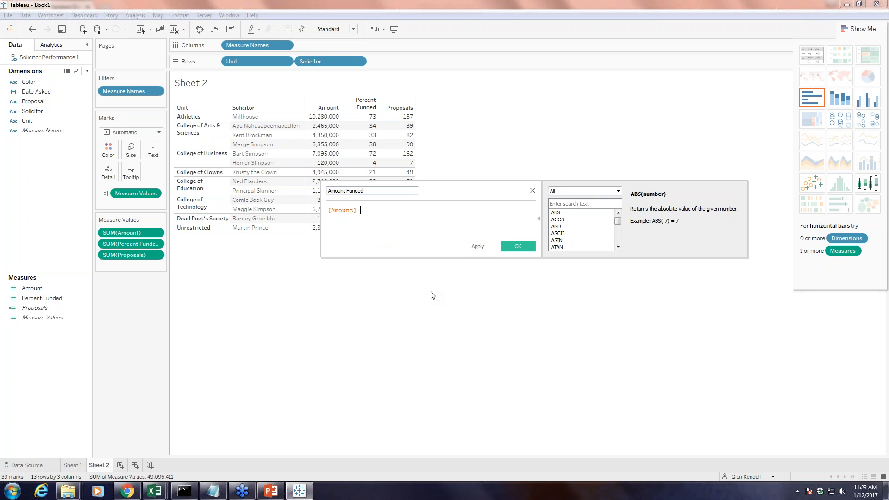
{"action": "type", "text": "*"}
{"action": "type", "text": "[Per"}
{"action": "key", "text": "Return"}
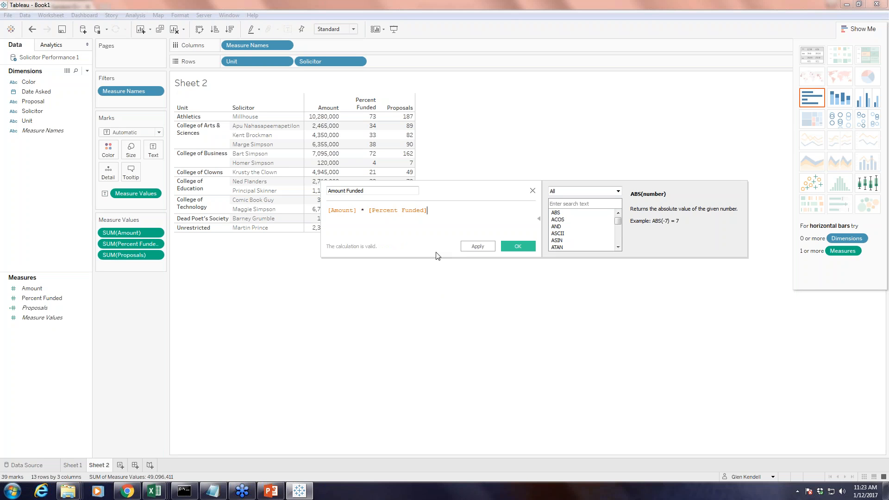
{"action": "left_click", "coordinate": [515, 247]}
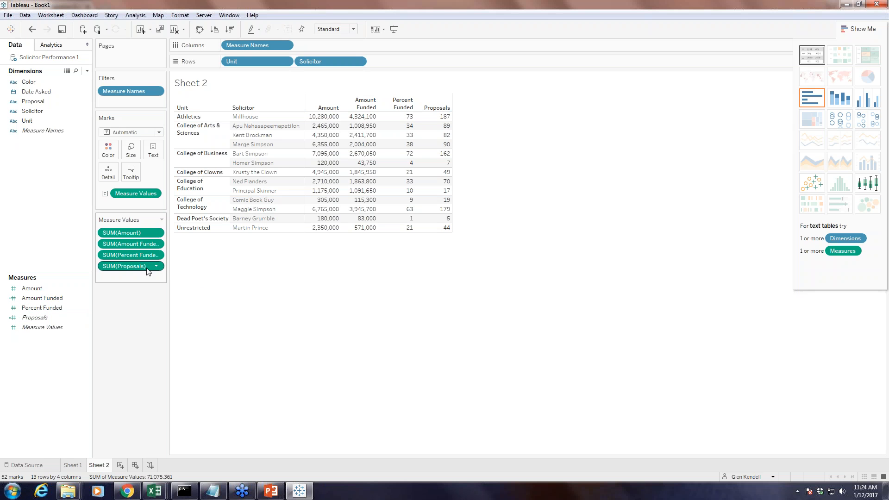
Remove Percent Funded from the table and move the Proposals column ahead of Amount
{"action": "right_click", "coordinate": [85, 307]}
{"action": "left_click", "coordinate": [238, 293]}
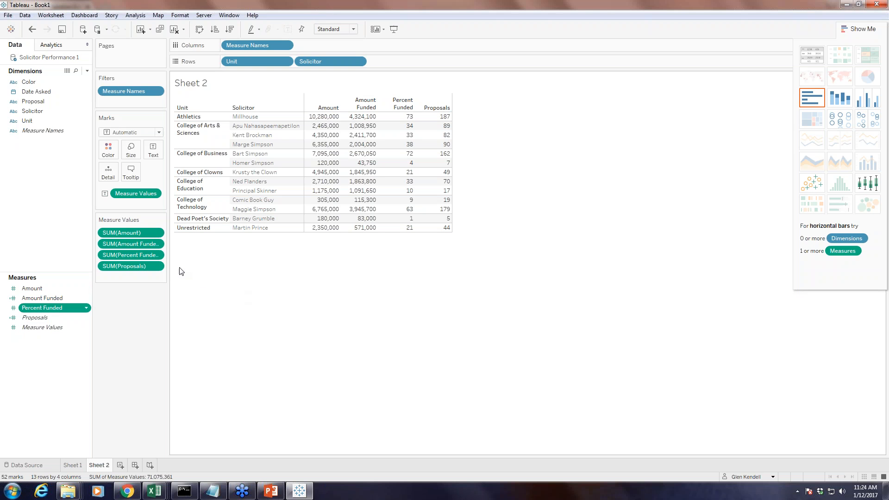
{"action": "left_click", "coordinate": [158, 254]}
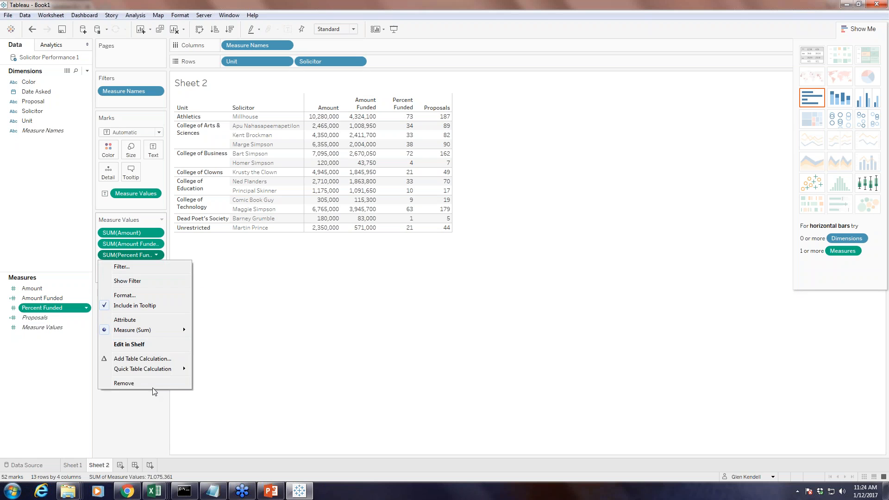
{"action": "left_click", "coordinate": [124, 383]}
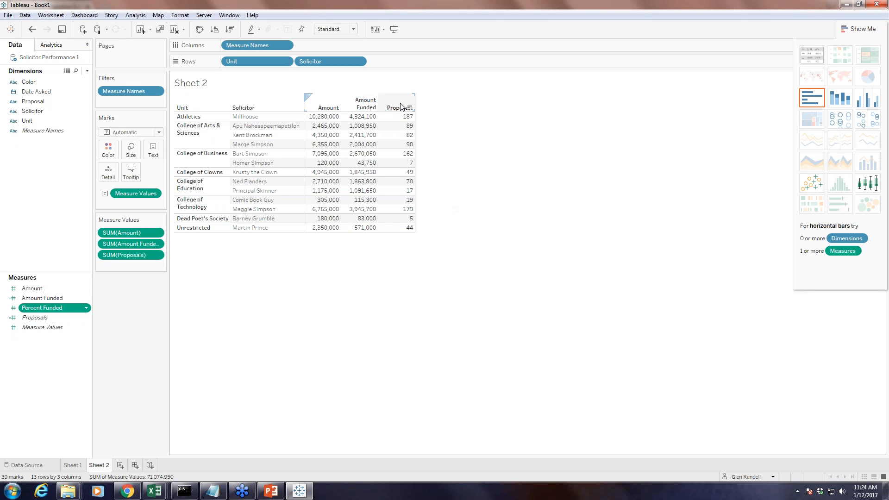
{"action": "left_click_drag", "start_coordinate": [402, 108], "coordinate": [310, 107]}
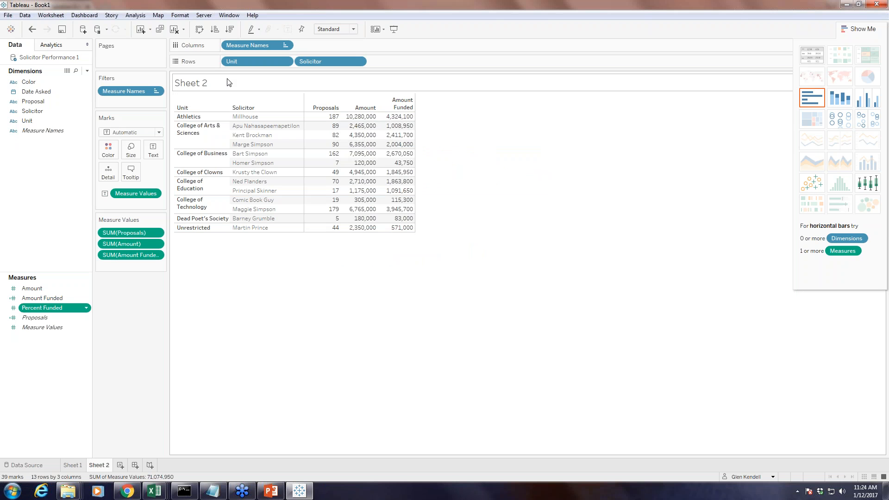
Add all subtotals so the table has a total row for each unit
{"action": "left_click", "coordinate": [129, 18]}
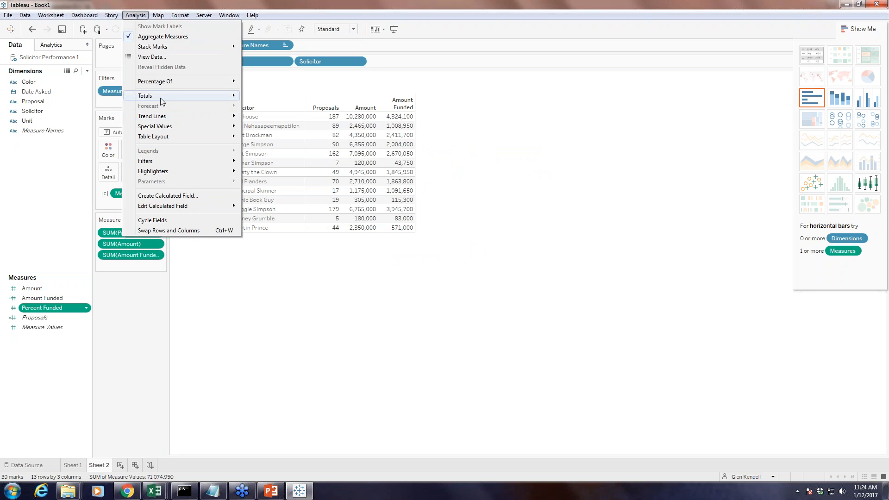
{"action": "mouse_move", "coordinate": [162, 97]}
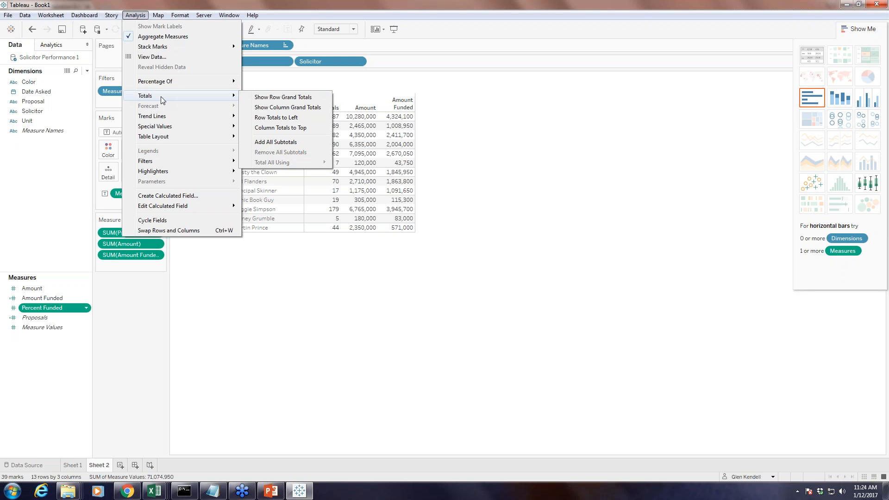
{"action": "left_click", "coordinate": [268, 143]}
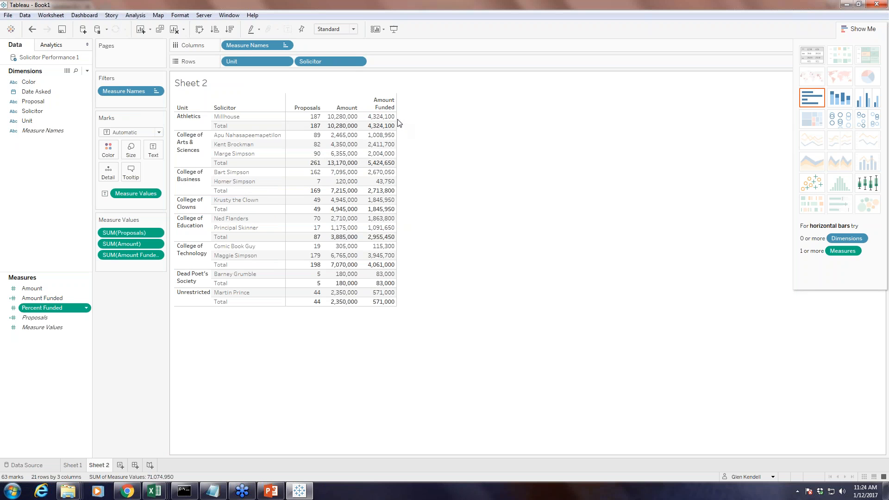
Widen the measure columns and the Unit column so headings and longer unit names have more room
{"action": "left_click_drag", "start_coordinate": [396, 121], "coordinate": [500, 122]}
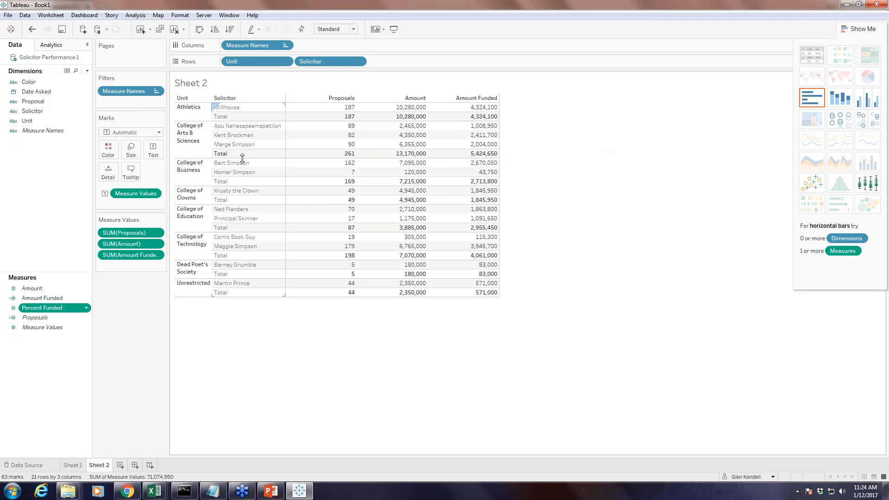
{"action": "mouse_move", "coordinate": [319, 164]}
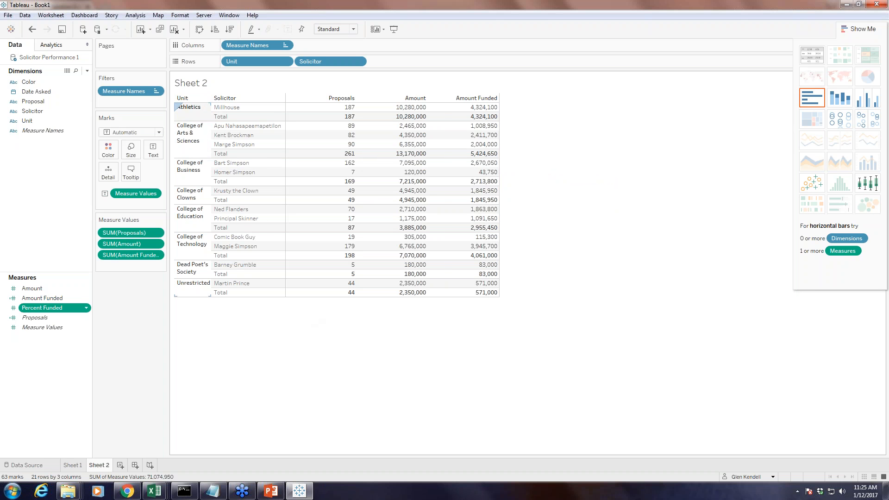
{"action": "left_click_drag", "start_coordinate": [213, 126], "coordinate": [229, 126]}
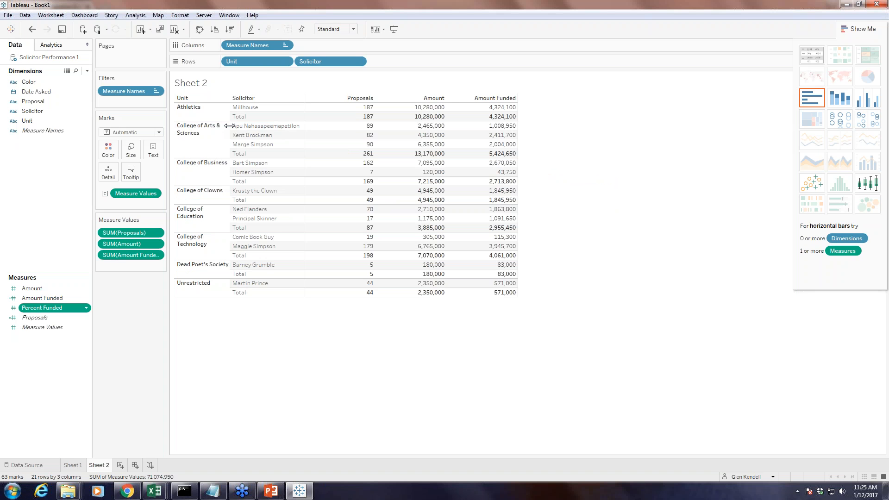
{"action": "mouse_move", "coordinate": [431, 238]}
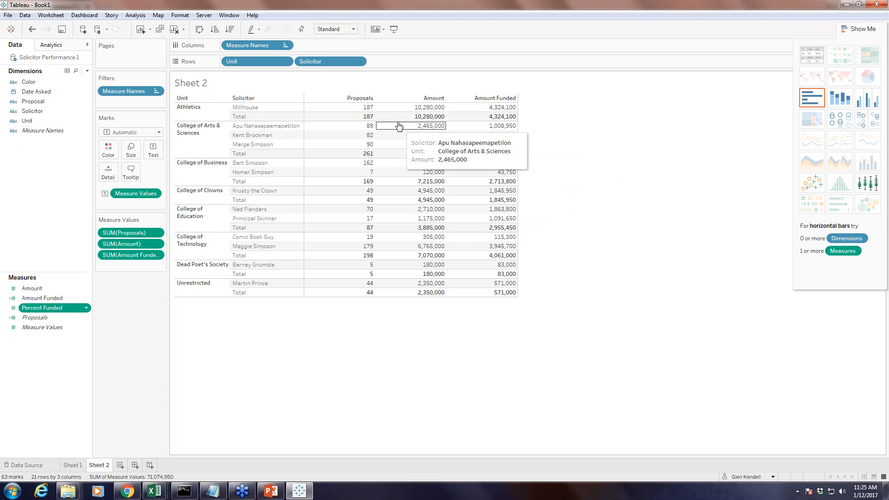
Set the default worksheet font size of the table to 14
{"action": "right_click", "coordinate": [350, 111]}
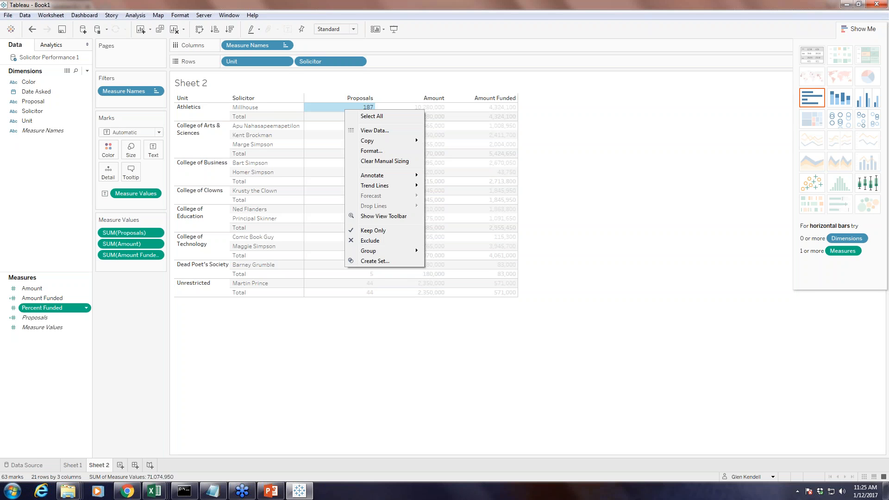
{"action": "left_click", "coordinate": [371, 151]}
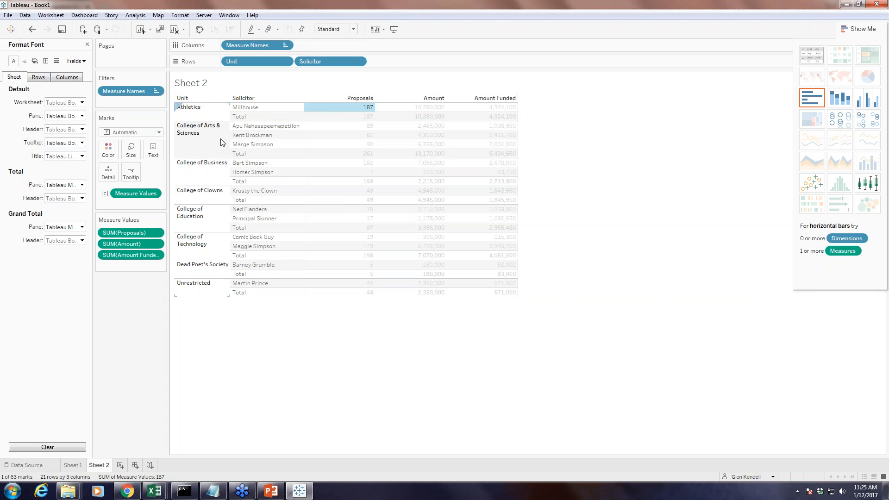
{"action": "left_click", "coordinate": [83, 104]}
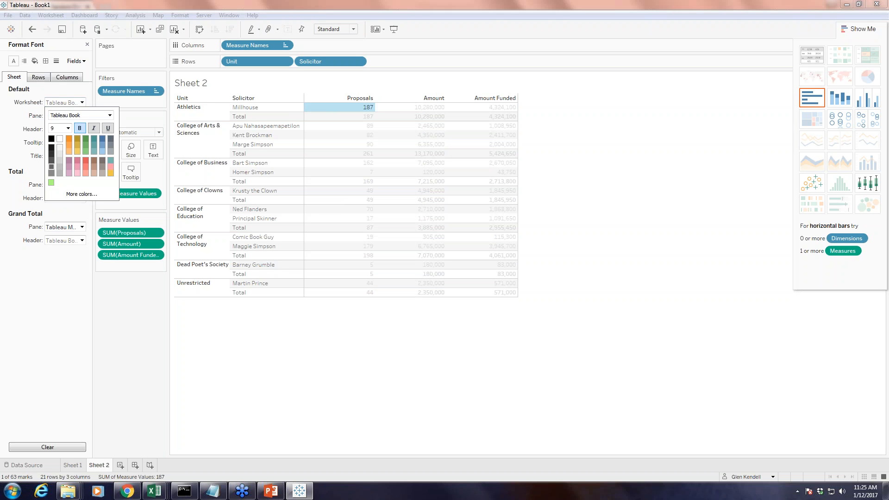
{"action": "left_click", "coordinate": [69, 129]}
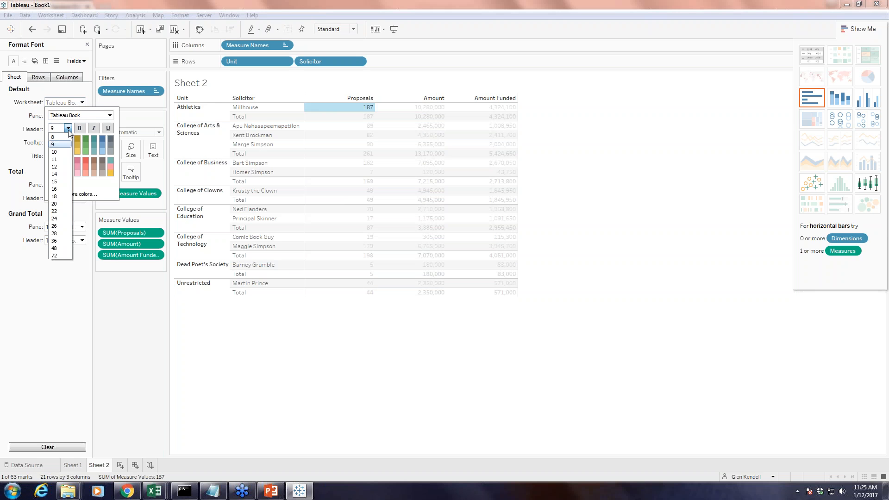
{"action": "left_click", "coordinate": [55, 174]}
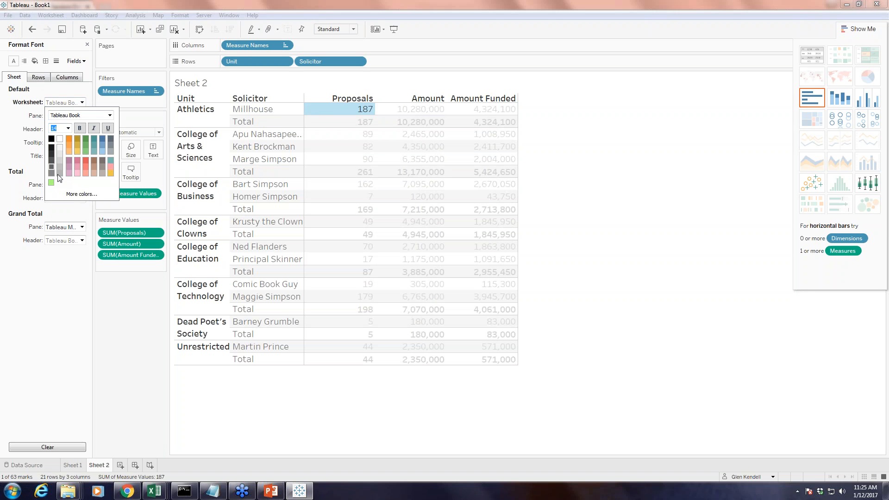
{"action": "left_click", "coordinate": [621, 221]}
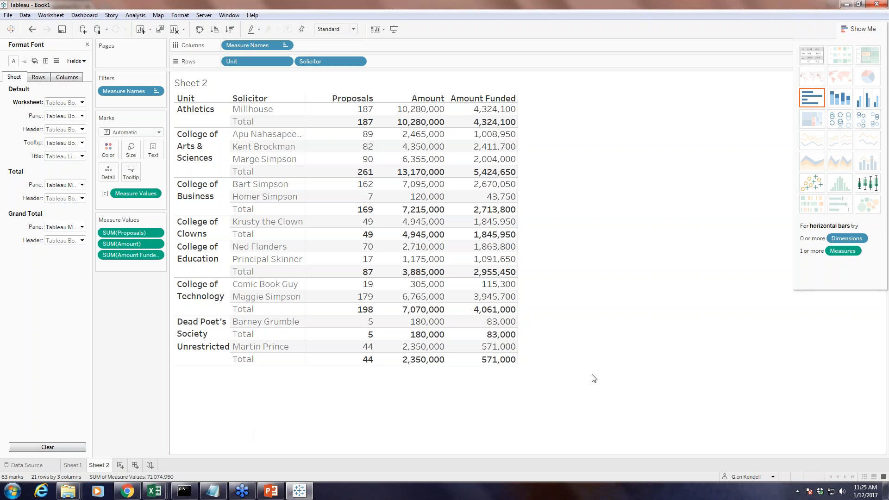
Format the numbers of SUM(Amount) as Currency (Custom) with units in Millions (M)
{"action": "left_click", "coordinate": [429, 125]}
{"action": "right_click", "coordinate": [428, 125]}
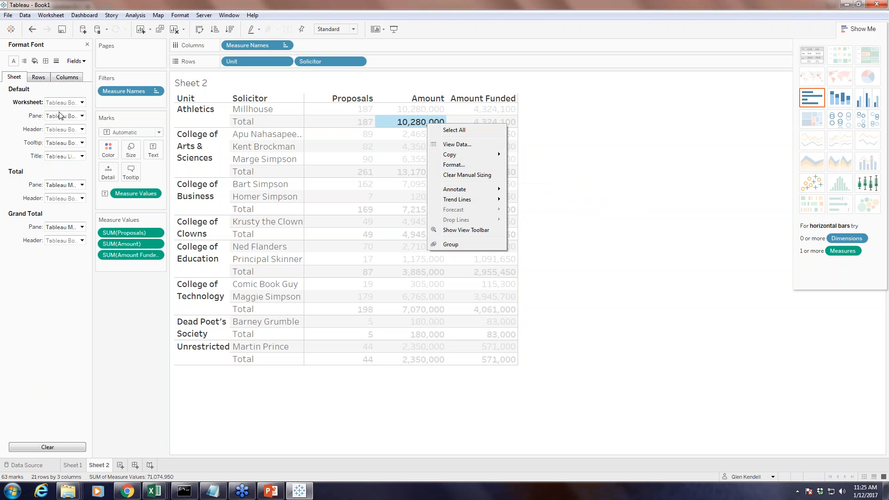
{"action": "left_click", "coordinate": [77, 61]}
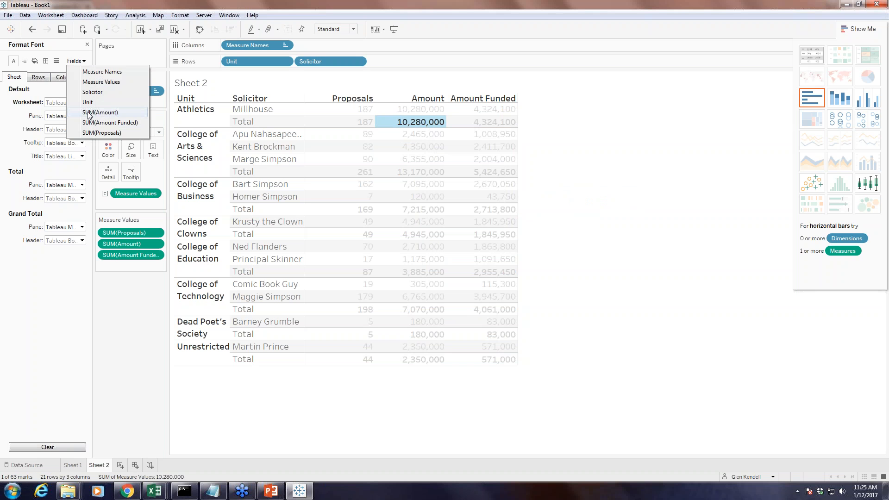
{"action": "left_click", "coordinate": [89, 112]}
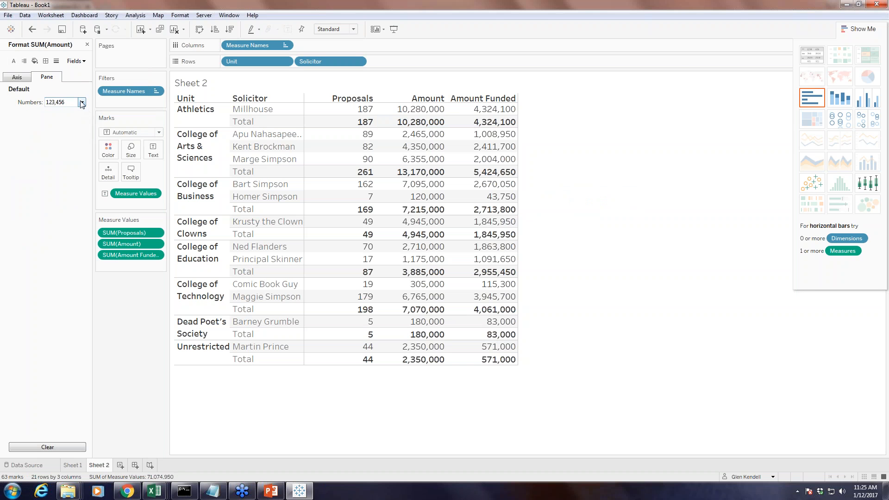
{"action": "left_click", "coordinate": [79, 102]}
{"action": "left_click", "coordinate": [65, 143]}
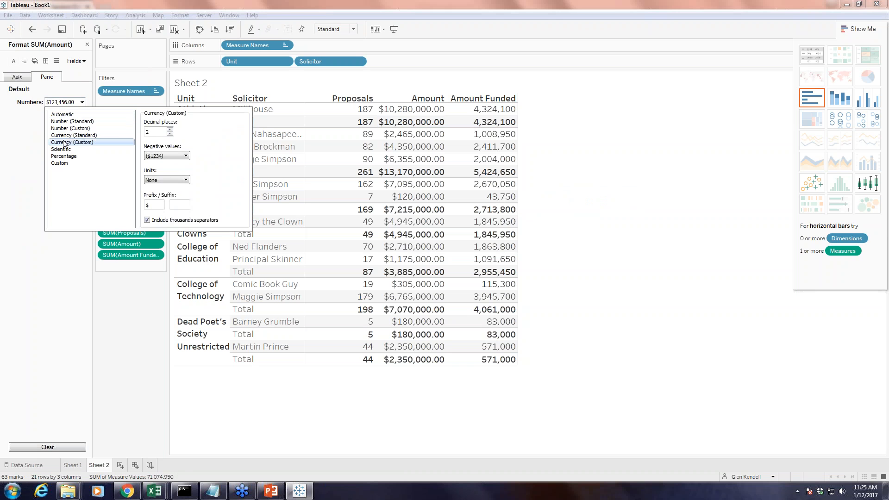
{"action": "left_click", "coordinate": [167, 180]}
{"action": "left_click", "coordinate": [170, 197]}
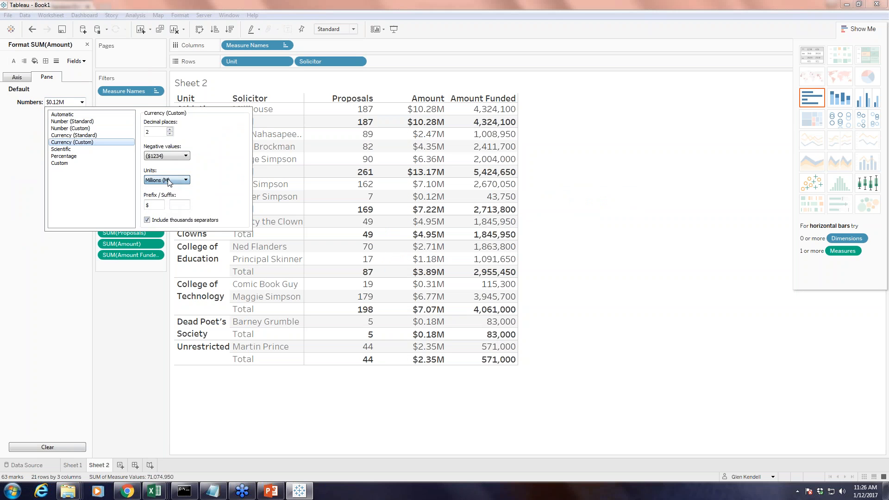
Set SUM(Amount) to one decimal place and format SUM(Amount Funded) as Currency (Custom) with units in Millions (M)
{"action": "left_click", "coordinate": [170, 134]}
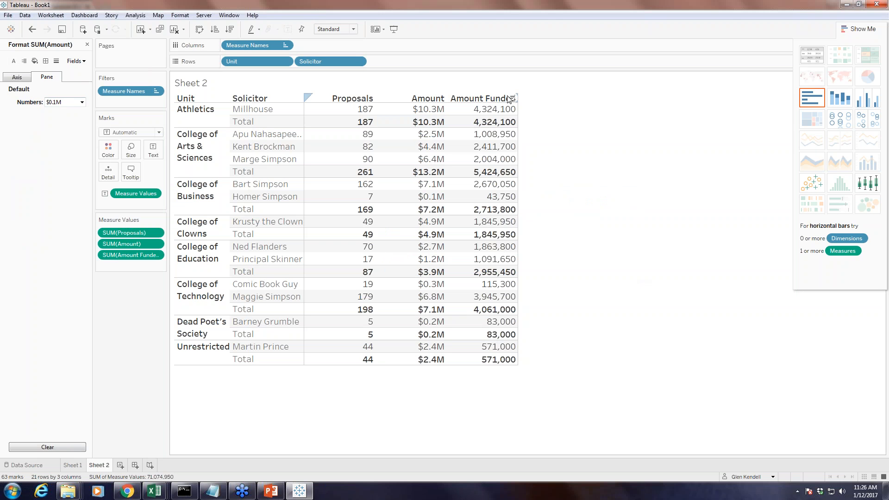
{"action": "right_click", "coordinate": [495, 139]}
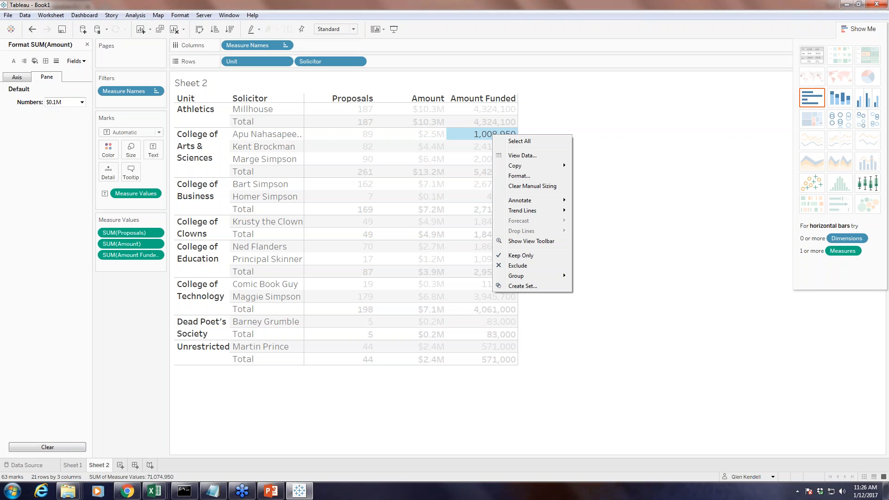
{"action": "left_click", "coordinate": [519, 176]}
{"action": "left_click", "coordinate": [75, 61]}
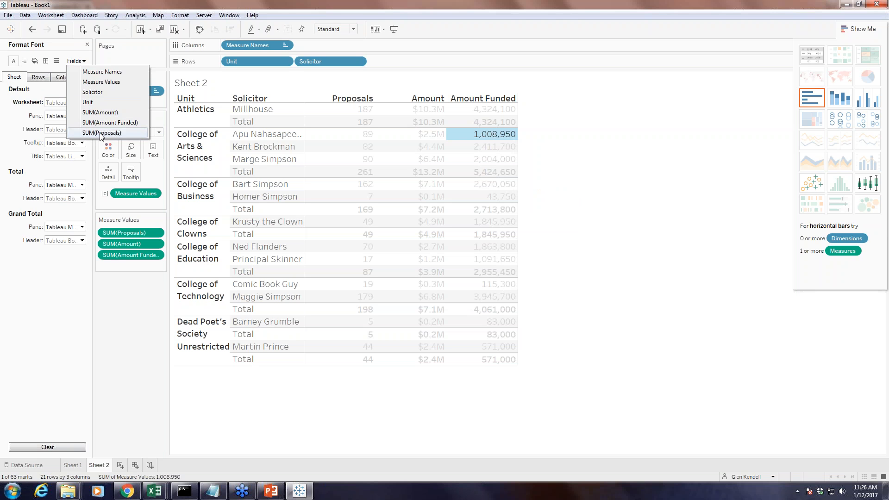
{"action": "left_click", "coordinate": [110, 122]}
{"action": "left_click", "coordinate": [82, 103]}
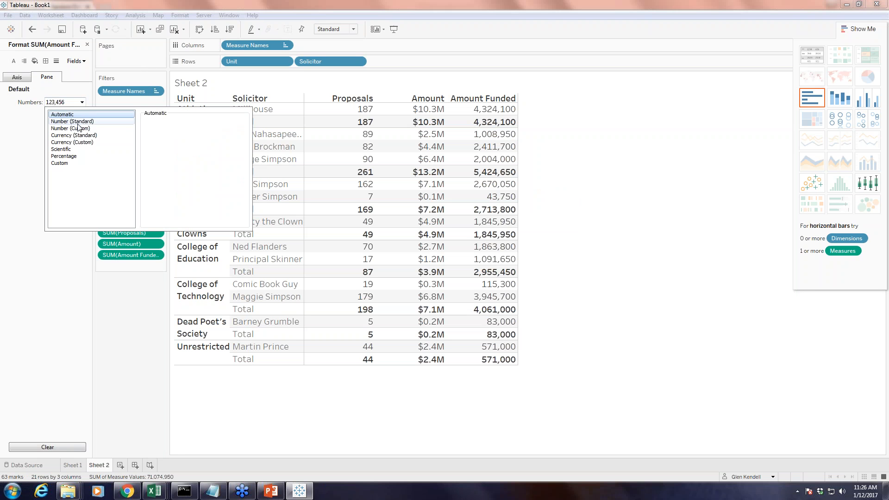
{"action": "left_click", "coordinate": [71, 142]}
{"action": "left_click", "coordinate": [186, 180]}
{"action": "left_click", "coordinate": [171, 201]}
{"action": "left_click", "coordinate": [600, 199]}
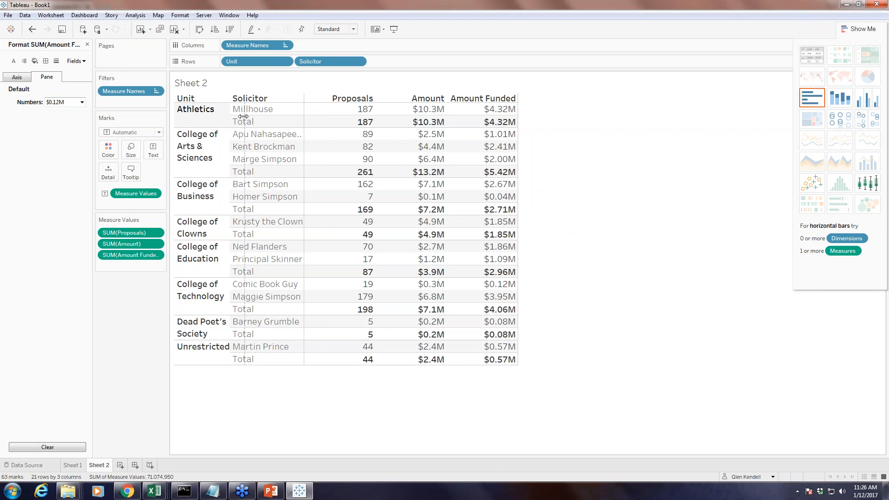
Remove all subtotals from the table and widen the Unit column to give the longer unit names more room
{"action": "left_click_drag", "start_coordinate": [229, 116], "coordinate": [244, 116]}
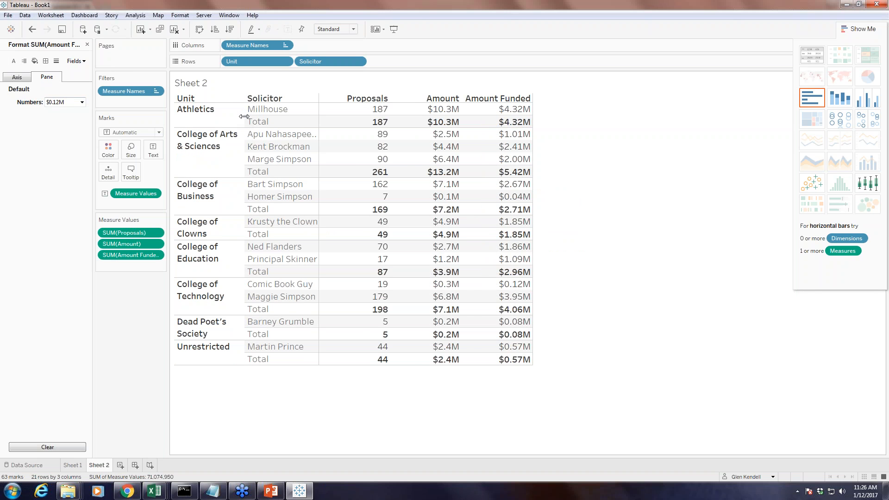
{"action": "left_click", "coordinate": [136, 16]}
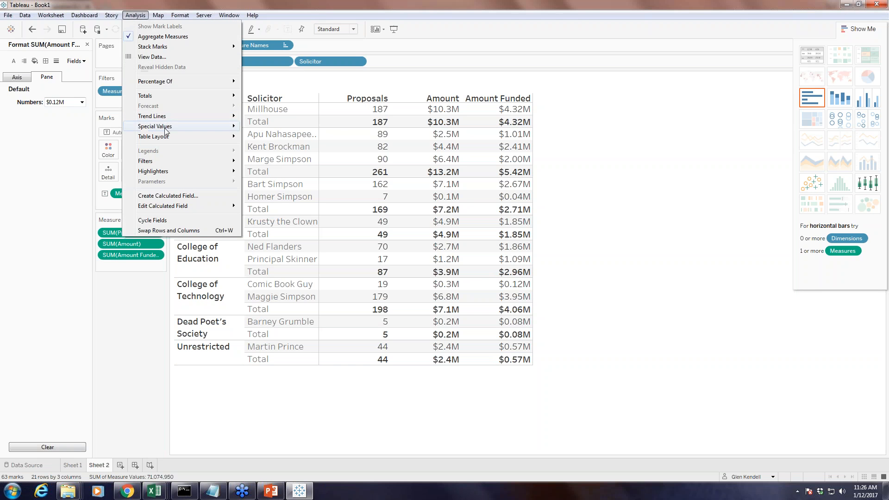
{"action": "mouse_move", "coordinate": [167, 138]}
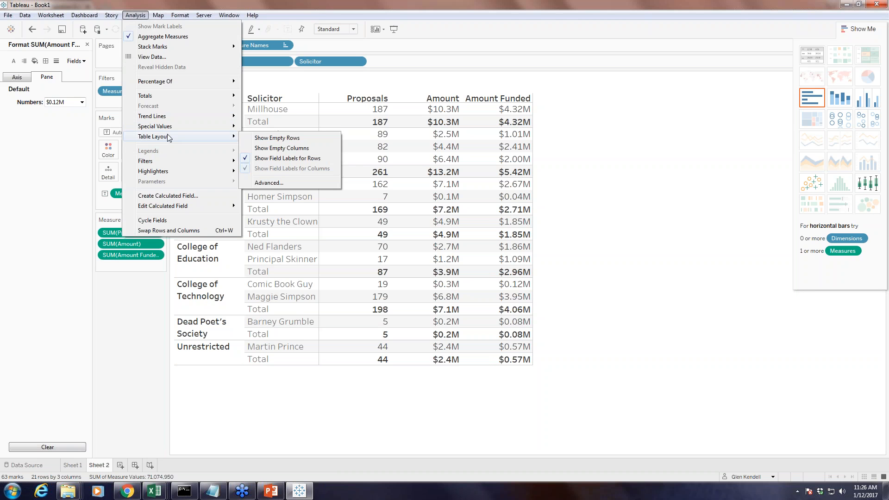
{"action": "mouse_move", "coordinate": [165, 97]}
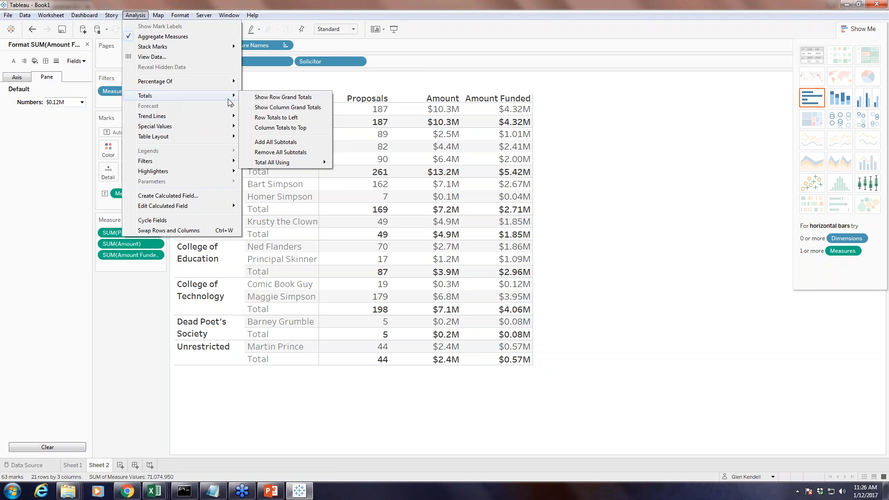
{"action": "left_click", "coordinate": [309, 152]}
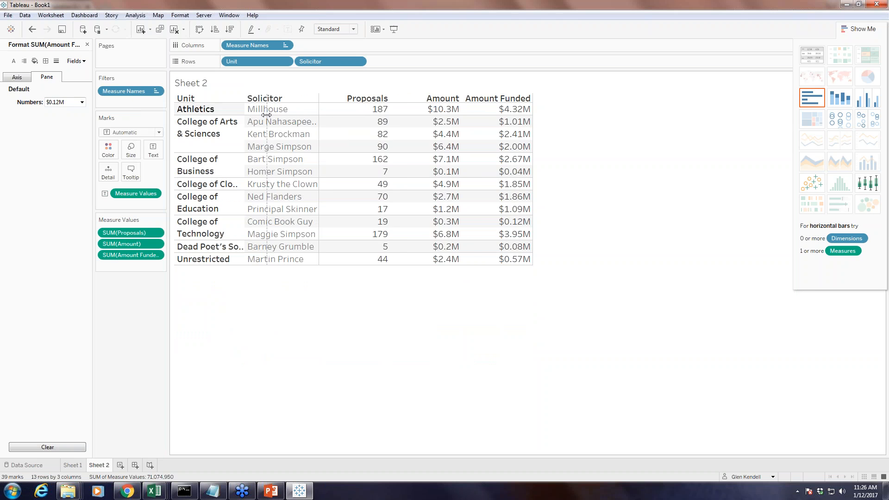
{"action": "left_click_drag", "start_coordinate": [245, 114], "coordinate": [266, 115]}
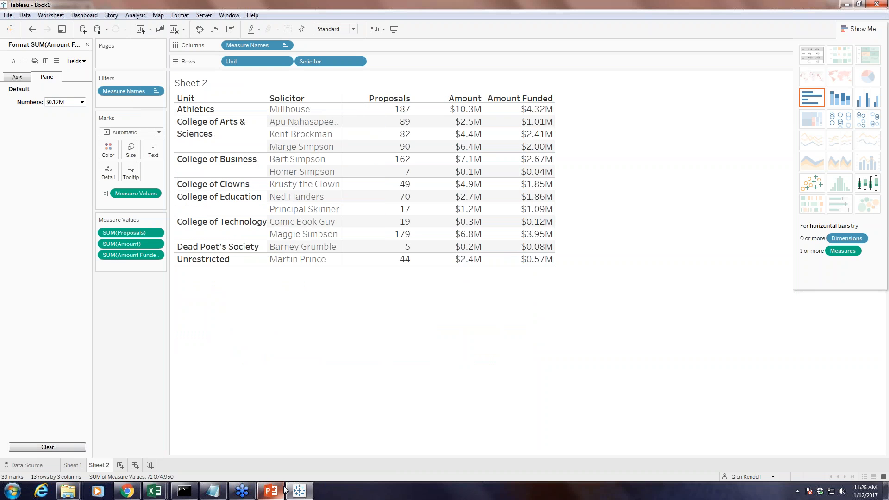
Add a new worksheet and start a calculated field named Proposal Name
{"action": "left_click", "coordinate": [121, 465]}
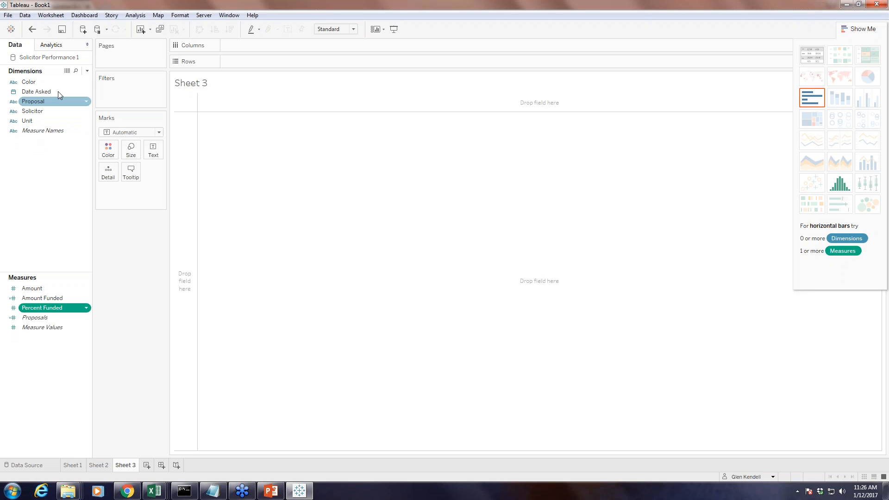
{"action": "left_click", "coordinate": [87, 71]}
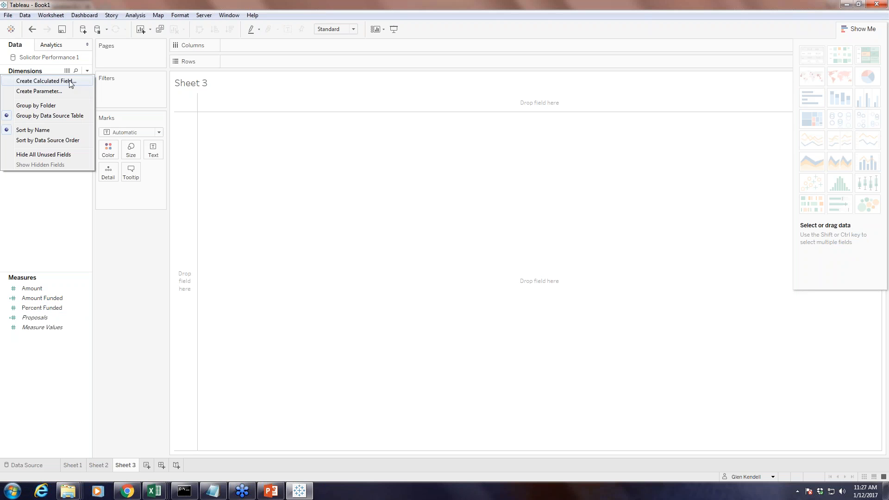
{"action": "left_click", "coordinate": [72, 82]}
{"action": "type", "text": "Propo"}
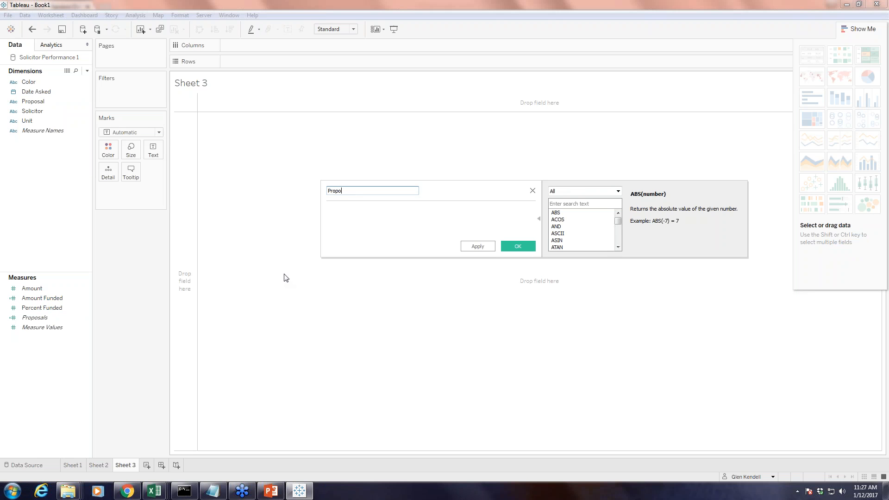
{"action": "type", "text": "sal Name"}
Define the Proposal Name field as [Color] + ' ' + [Proposal] and save it
{"action": "left_click", "coordinate": [343, 224]}
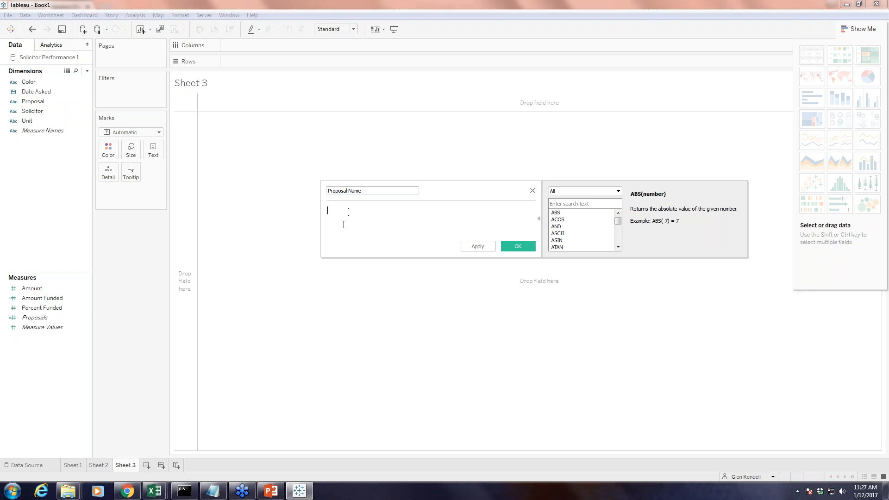
{"action": "type", "text": "[Co"}
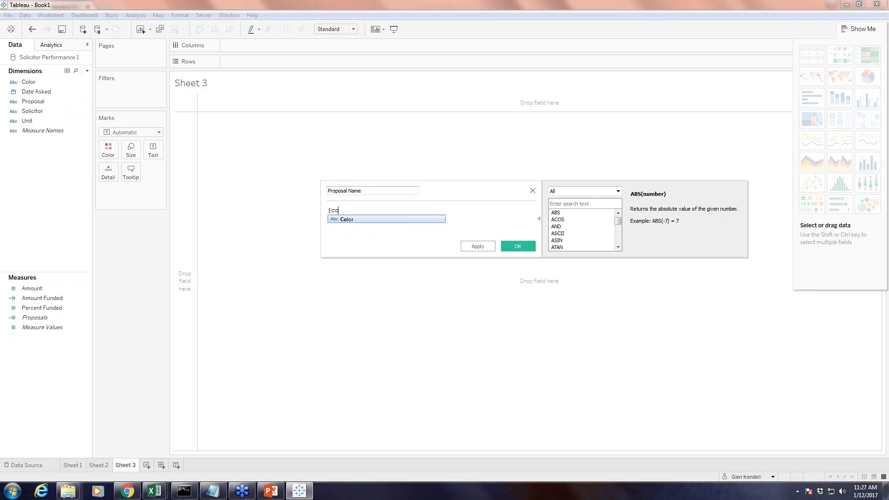
{"action": "key", "text": "Return"}
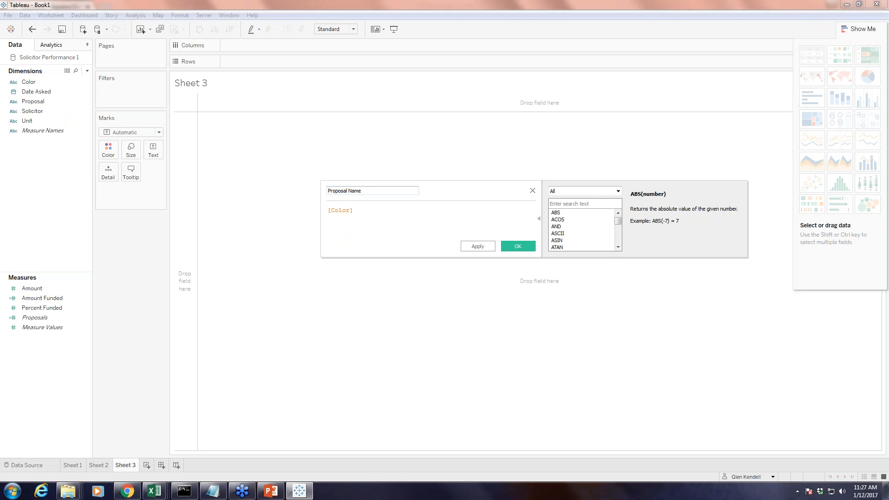
{"action": "type", "text": "+ ' '"}
{"action": "type", "text": "[pro"}
{"action": "key", "text": "Return"}
{"action": "left_click", "coordinate": [381, 211]}
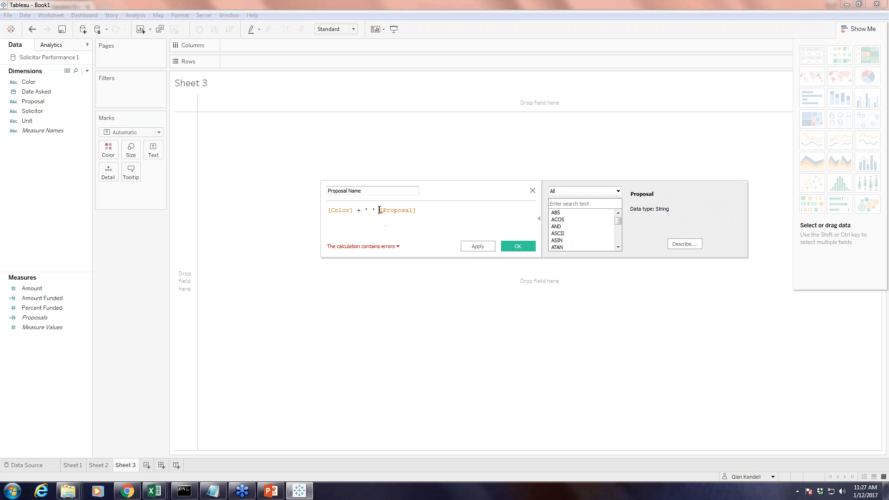
{"action": "type", "text": "+"}
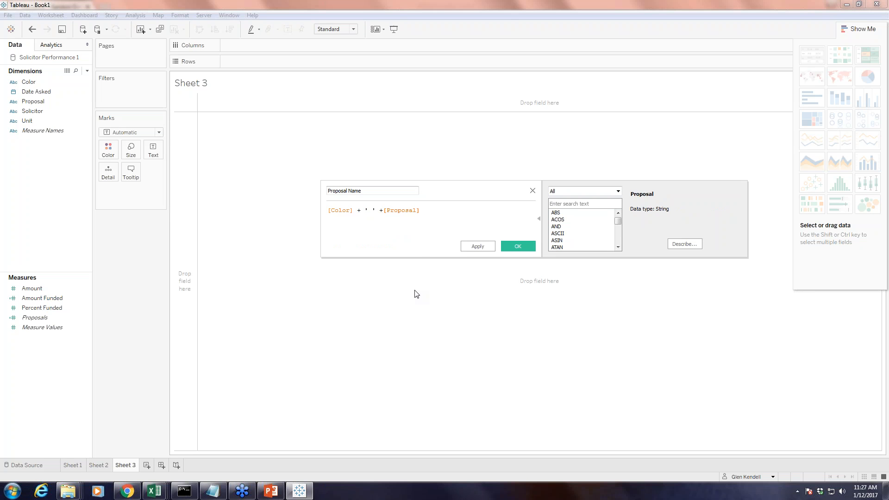
{"action": "key", "text": "BackSpace"}
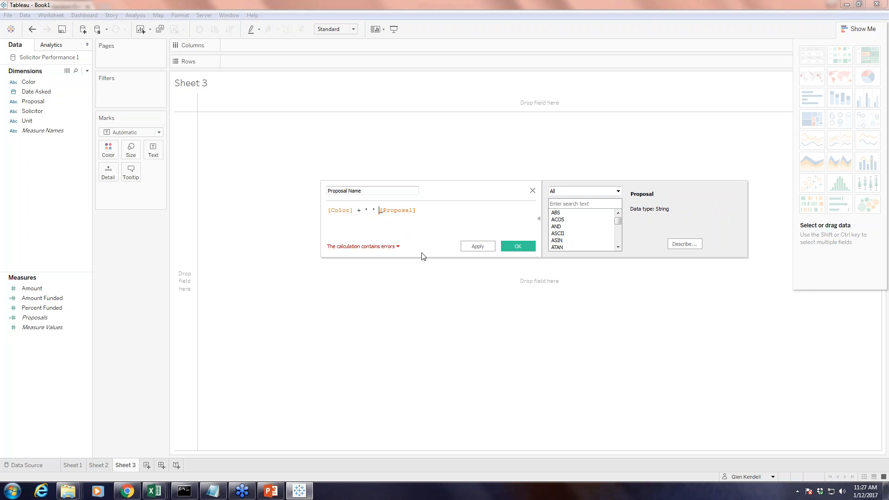
{"action": "type", "text": "+"}
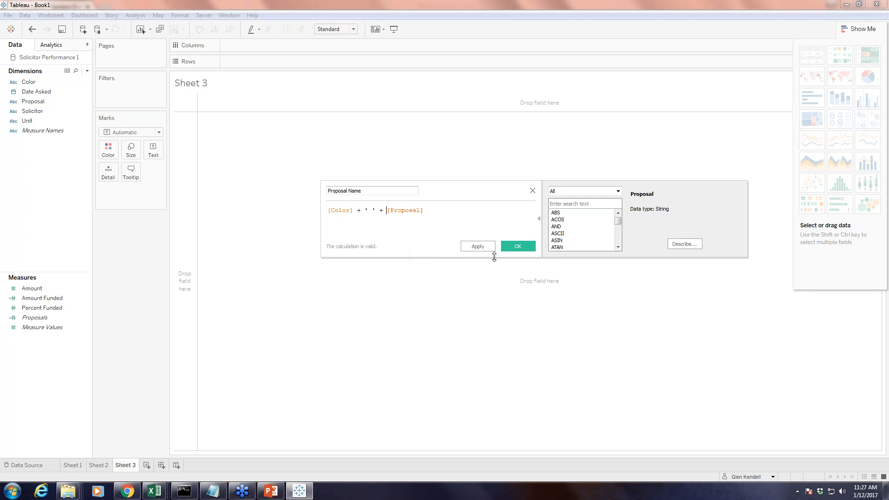
{"action": "left_click", "coordinate": [520, 247]}
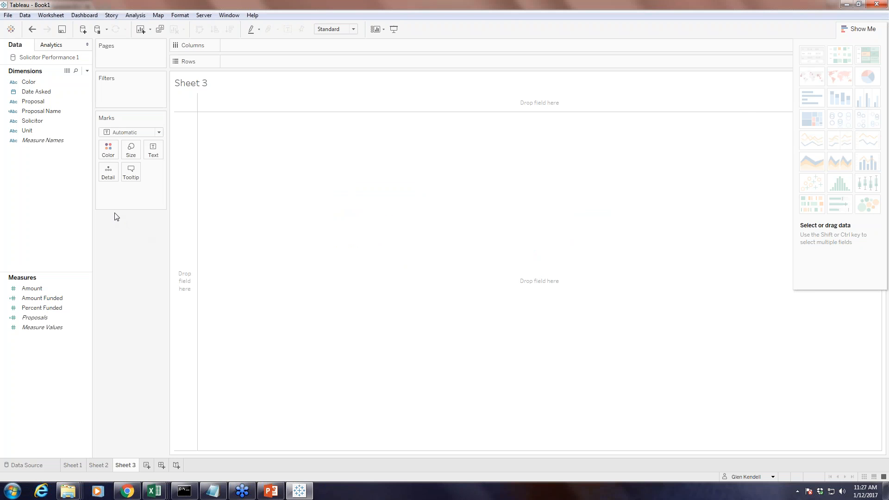
Place Proposal Name on Rows, and Proposals, Amount and Amount Funded in that order on Columns
{"action": "left_click", "coordinate": [46, 114]}
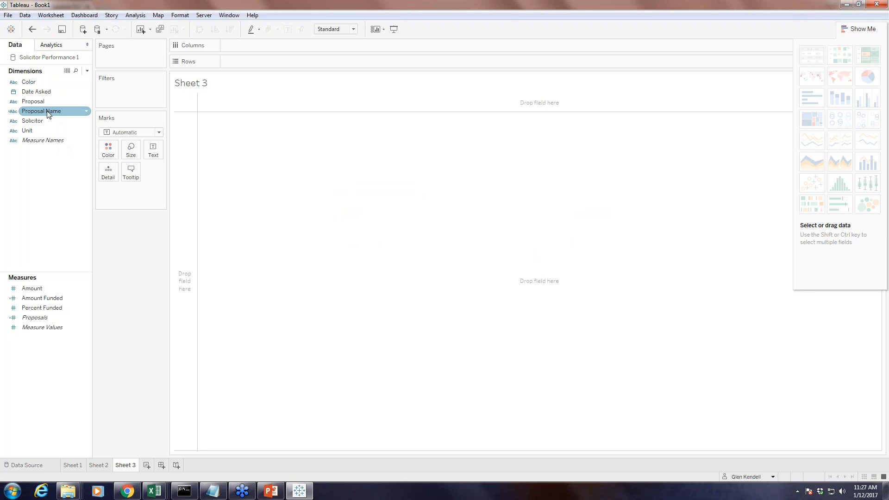
{"action": "left_click_drag", "start_coordinate": [47, 113], "coordinate": [258, 62]}
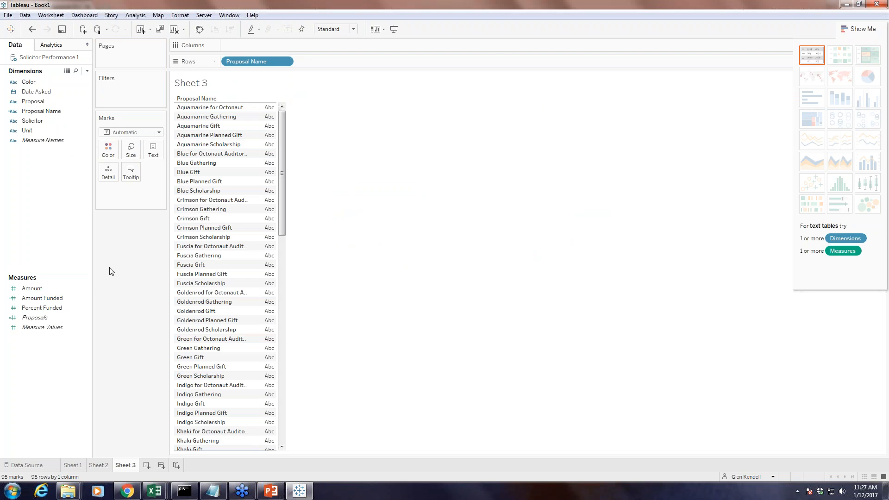
{"action": "left_click", "coordinate": [37, 289]}
{"action": "left_click_drag", "start_coordinate": [36, 291], "coordinate": [319, 46]}
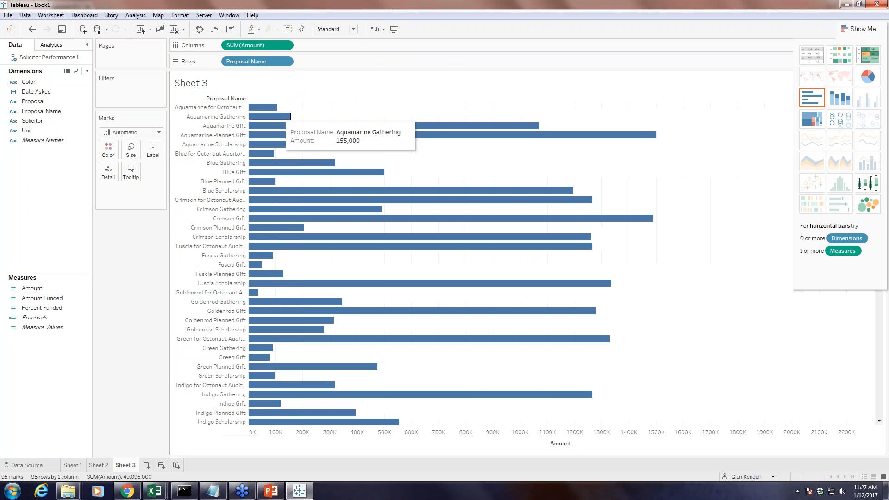
{"action": "left_click", "coordinate": [54, 298]}
{"action": "left_click_drag", "start_coordinate": [53, 304], "coordinate": [348, 45]}
{"action": "left_click_drag", "start_coordinate": [39, 318], "coordinate": [229, 45]}
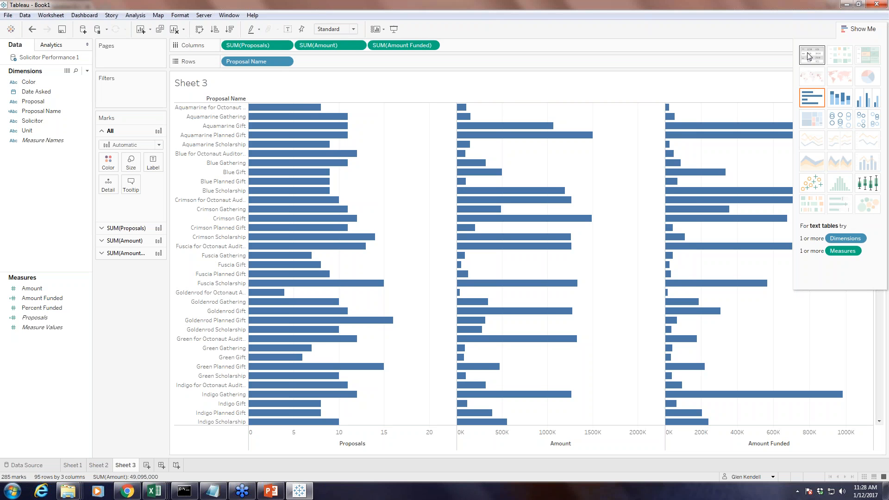
Convert the bar charts to a text table and move the Proposals column ahead of Amount
{"action": "left_click", "coordinate": [811, 55]}
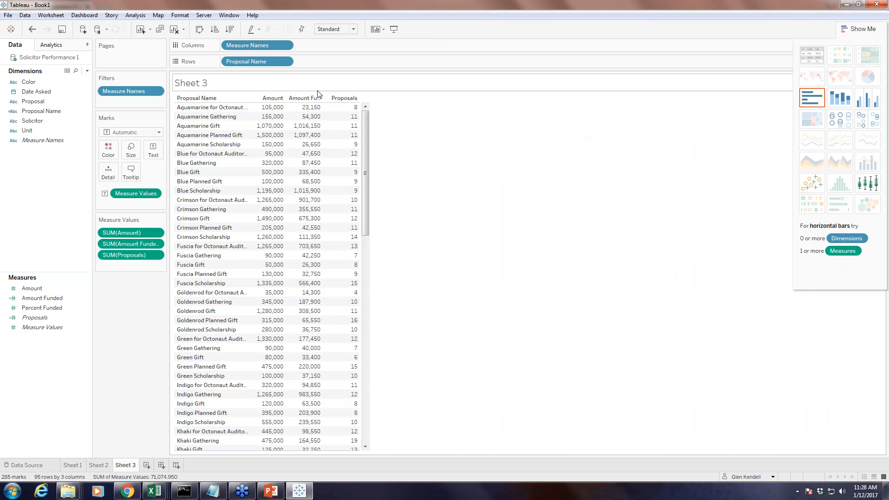
{"action": "left_click_drag", "start_coordinate": [347, 98], "coordinate": [255, 99]}
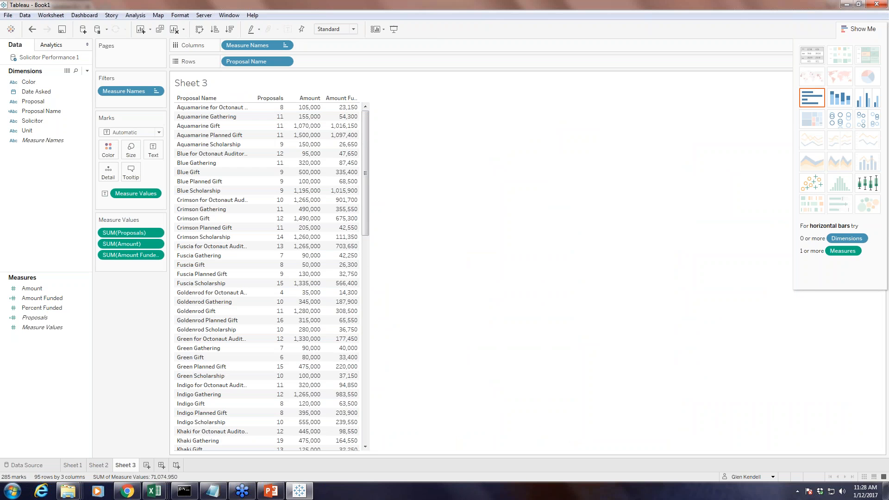
{"action": "left_click", "coordinate": [366, 270]}
{"action": "left_click", "coordinate": [366, 120]}
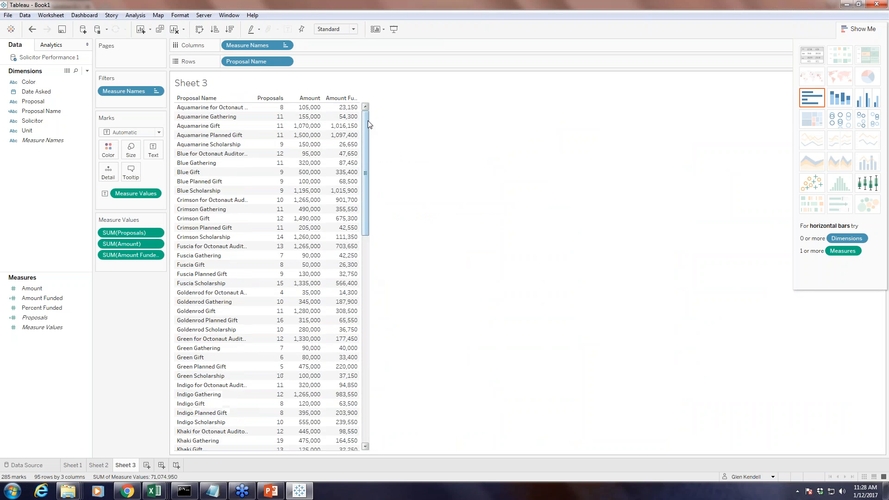
{"action": "left_click_drag", "start_coordinate": [366, 204], "coordinate": [383, 135]}
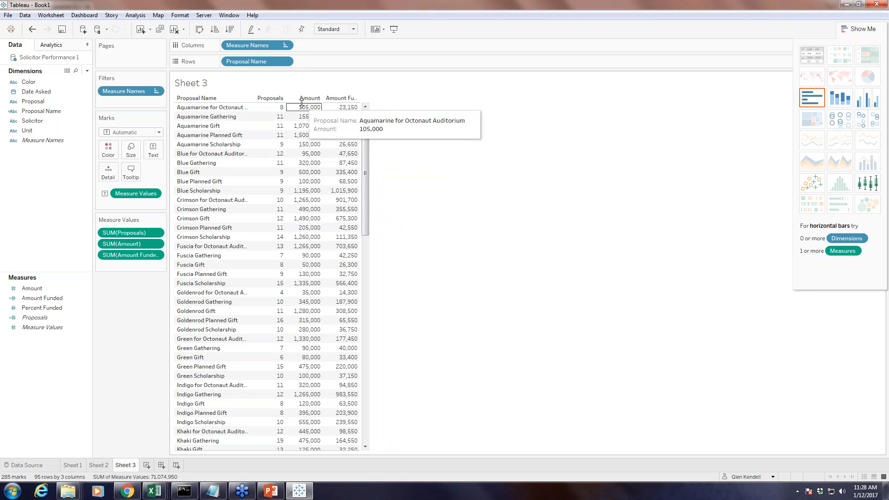
{"action": "left_click", "coordinate": [157, 92]}
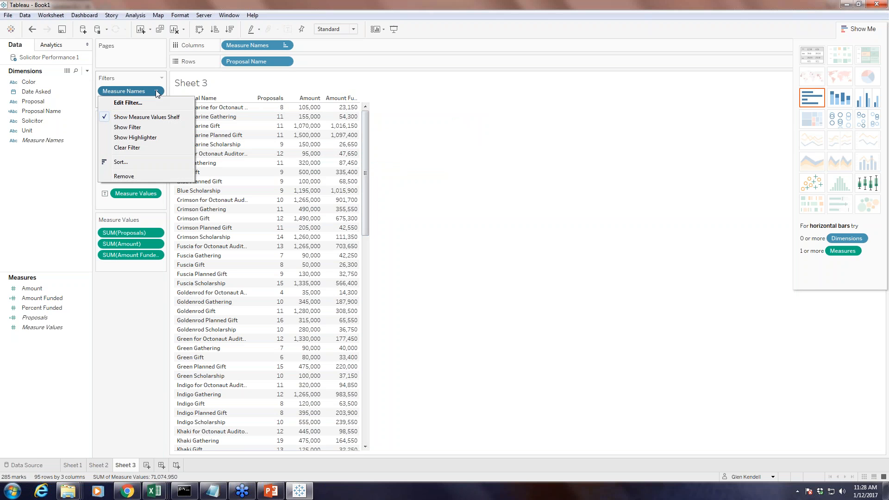
{"action": "left_click", "coordinate": [482, 153]}
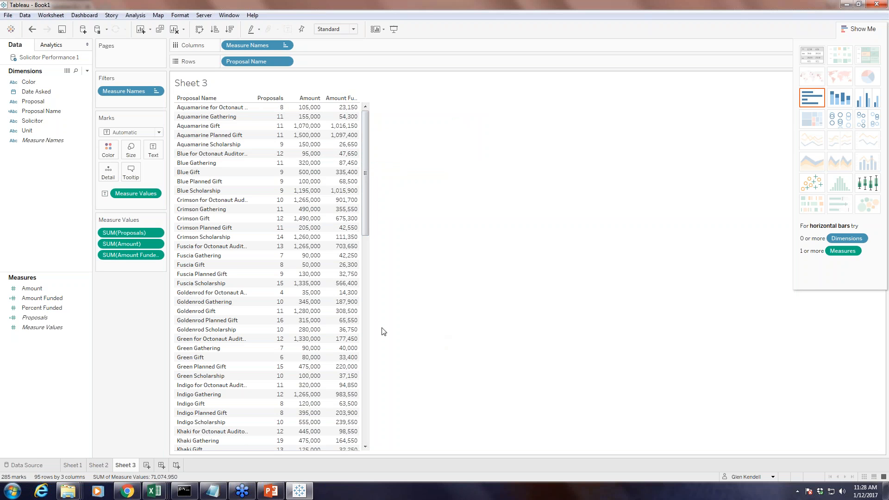
Create a new dashboard and delete the empty Sheet 1
{"action": "left_click", "coordinate": [161, 466]}
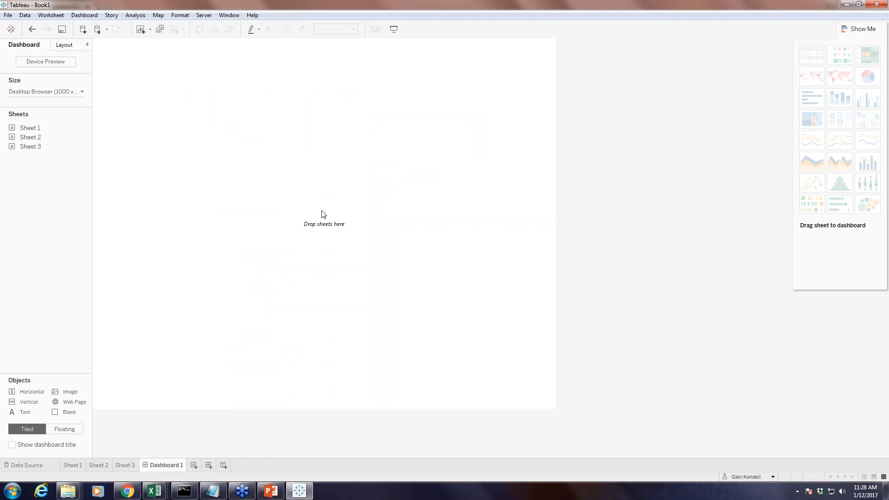
{"action": "left_click", "coordinate": [71, 466]}
{"action": "right_click", "coordinate": [72, 466]}
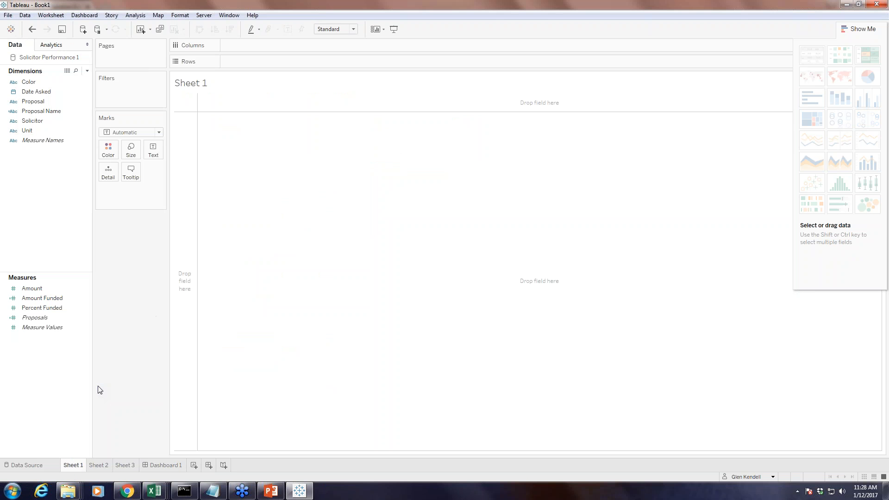
{"action": "left_click", "coordinate": [97, 385]}
Rename the sheet holding the unit and solicitor table as Solicitors
{"action": "right_click", "coordinate": [78, 467]}
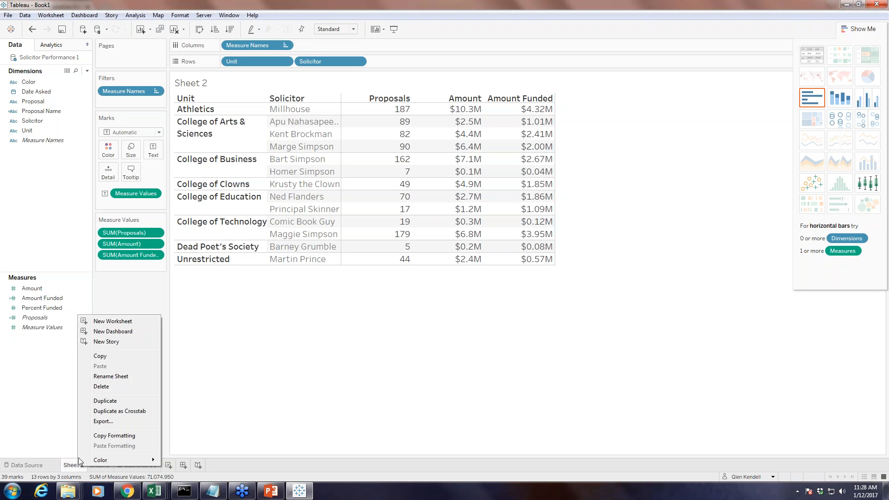
{"action": "left_click", "coordinate": [109, 377]}
{"action": "type", "text": "Soli"}
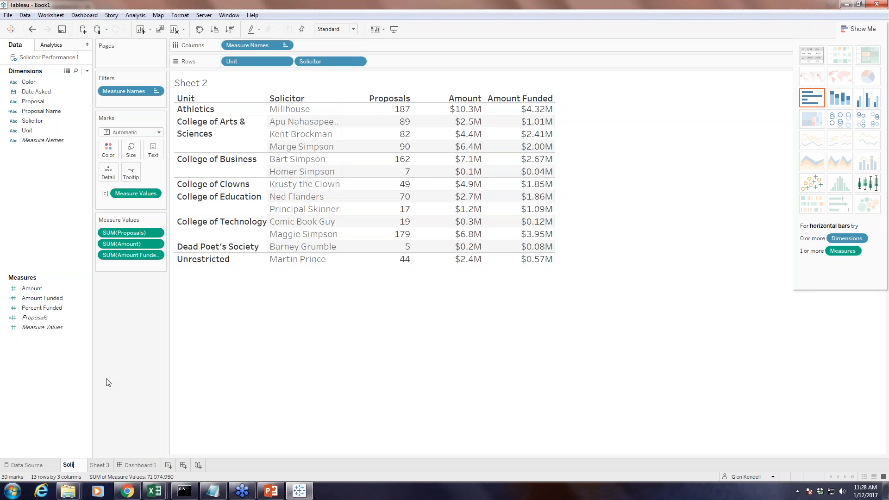
{"action": "type", "text": "citors"}
{"action": "key", "text": "Return"}
Rename Sheet 3, which holds the proposal name table, as Proposals
{"action": "left_click", "coordinate": [111, 466]}
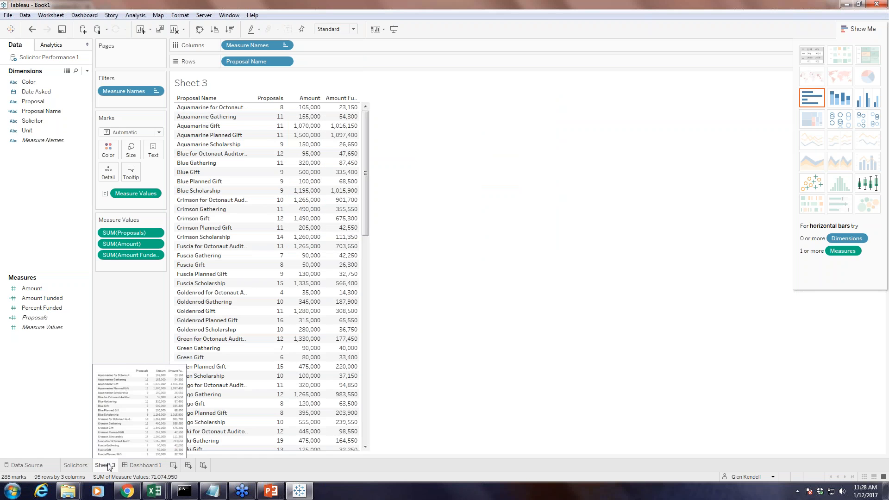
{"action": "right_click", "coordinate": [110, 466]}
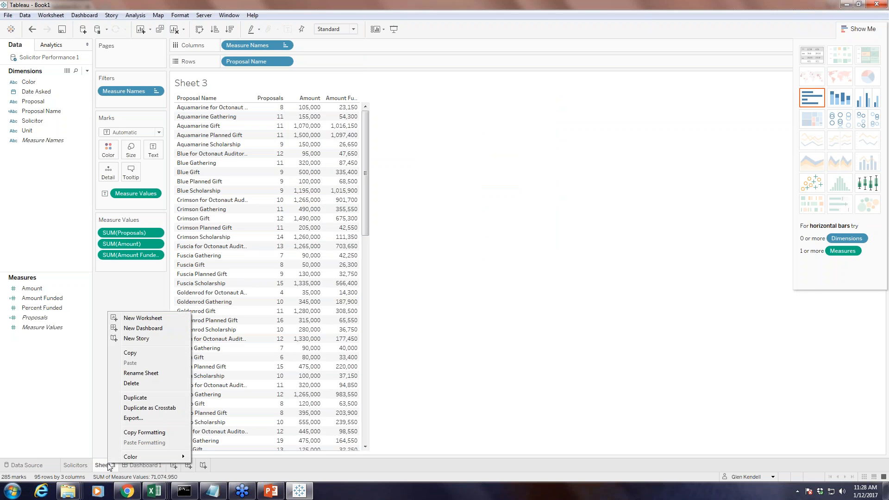
{"action": "left_click", "coordinate": [144, 373]}
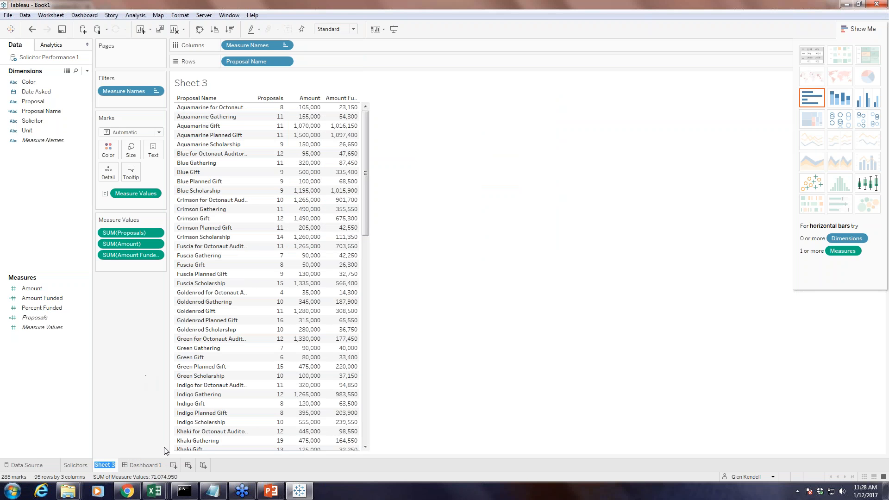
{"action": "type", "text": "Proposals"}
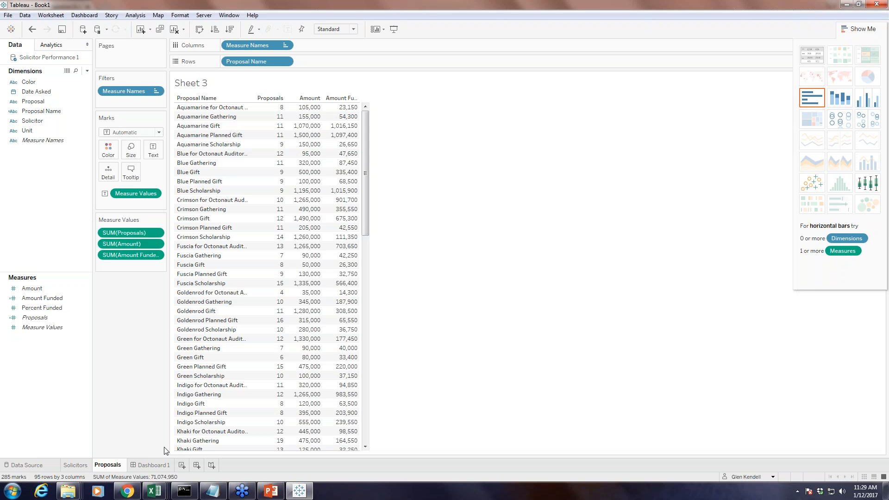
{"action": "key", "text": "Return"}
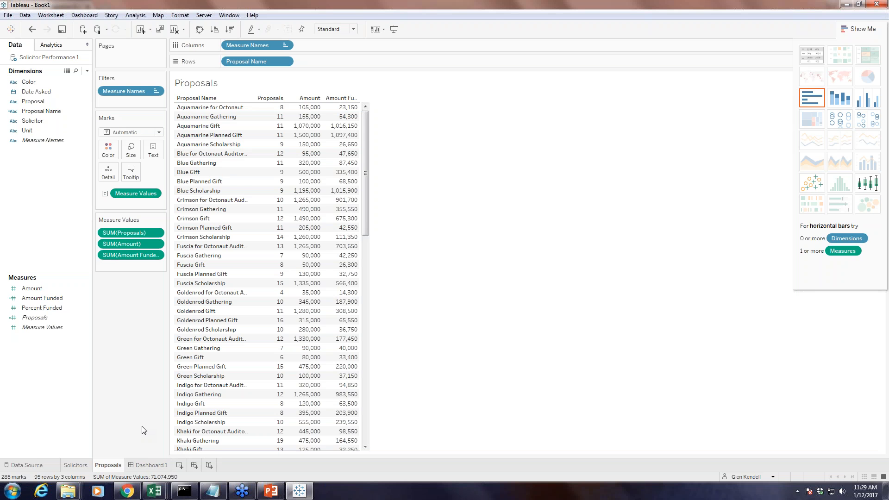
Place the Solicitors sheet on Dashboard 1 with the Proposals sheet below it, and enlarge the Solicitors area to fit all its rows
{"action": "left_click", "coordinate": [155, 465]}
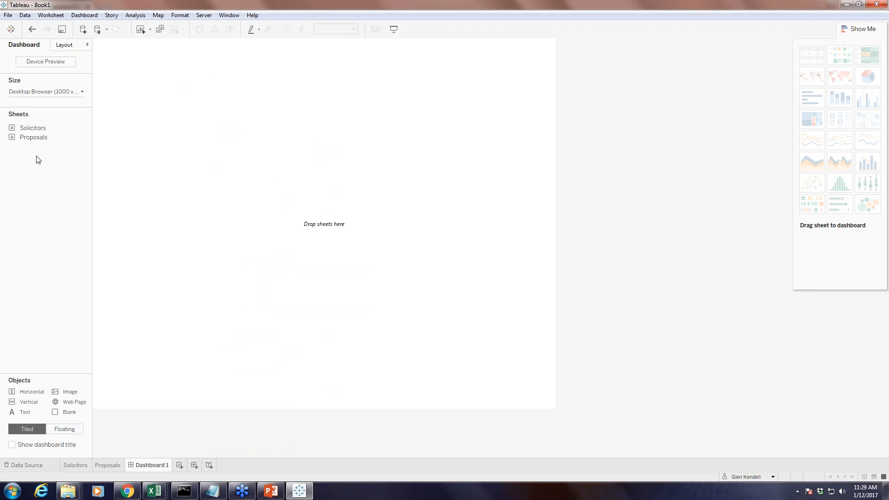
{"action": "mouse_move", "coordinate": [36, 131]}
{"action": "left_click_drag", "start_coordinate": [36, 132], "coordinate": [163, 115]}
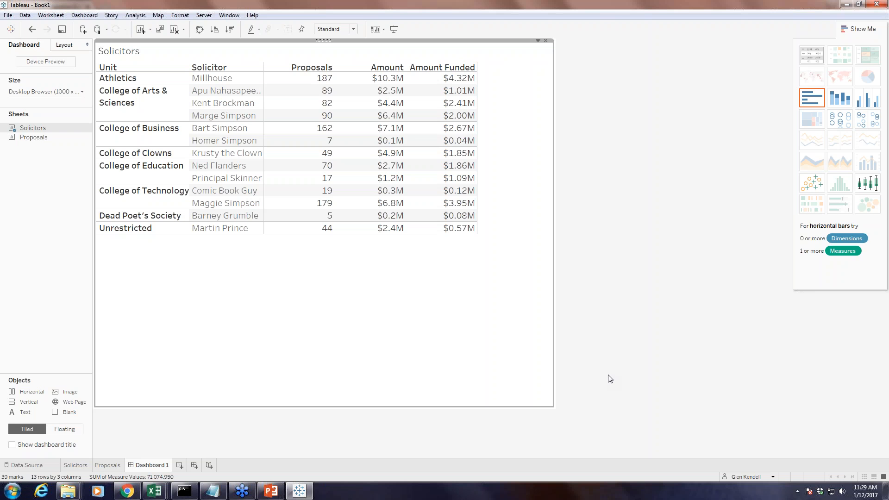
{"action": "left_click_drag", "start_coordinate": [33, 137], "coordinate": [271, 320]}
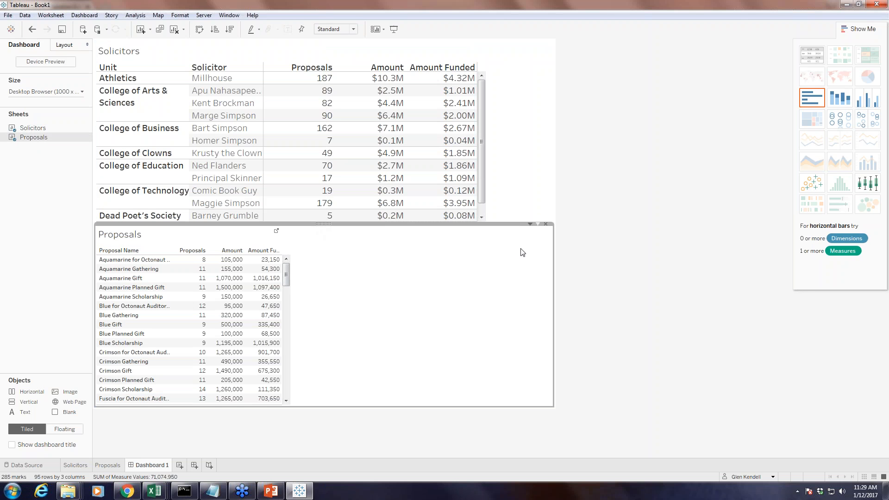
{"action": "left_click_drag", "start_coordinate": [519, 223], "coordinate": [502, 250]}
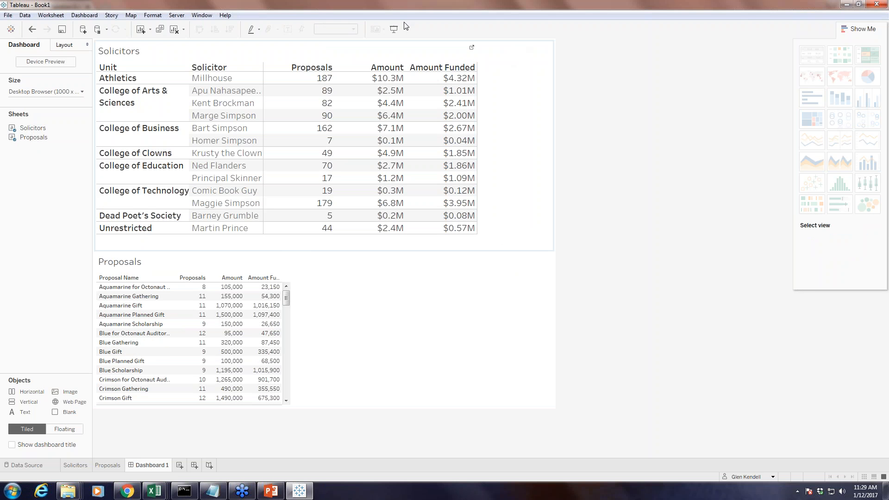
Set the Solicitors table on the dashboard to be used as a filter
{"action": "left_click", "coordinate": [190, 49]}
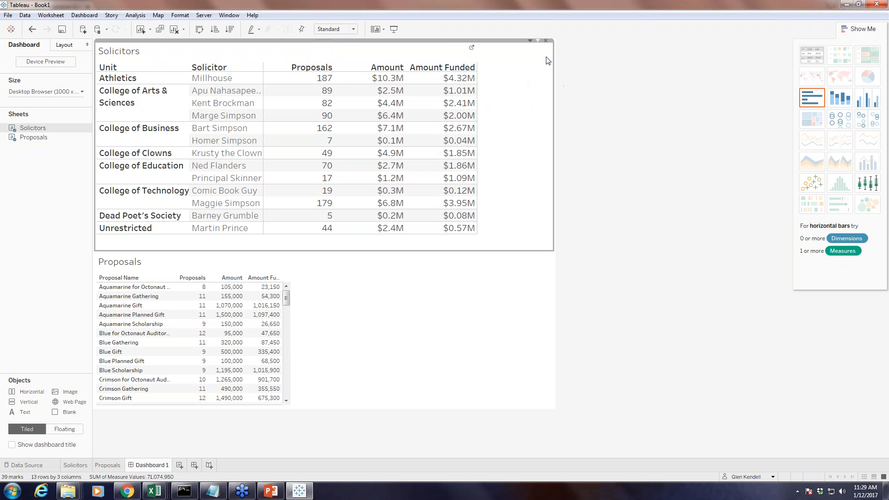
{"action": "left_click", "coordinate": [530, 41]}
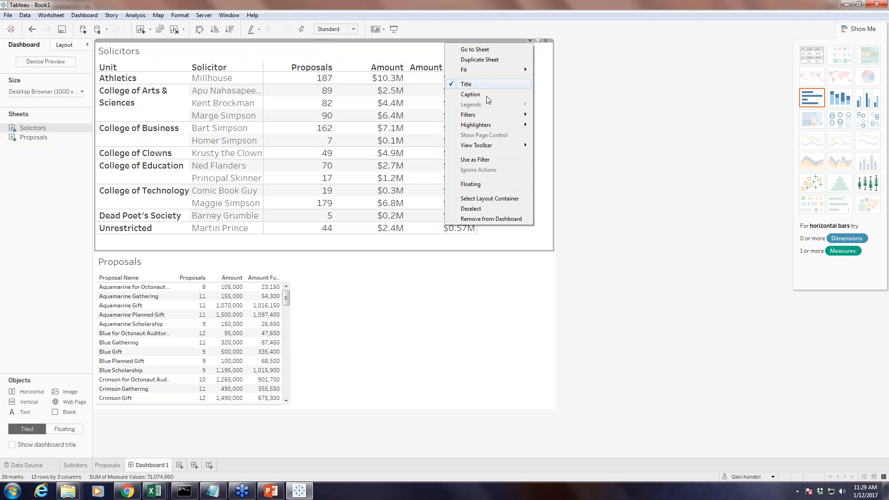
{"action": "mouse_move", "coordinate": [485, 117]}
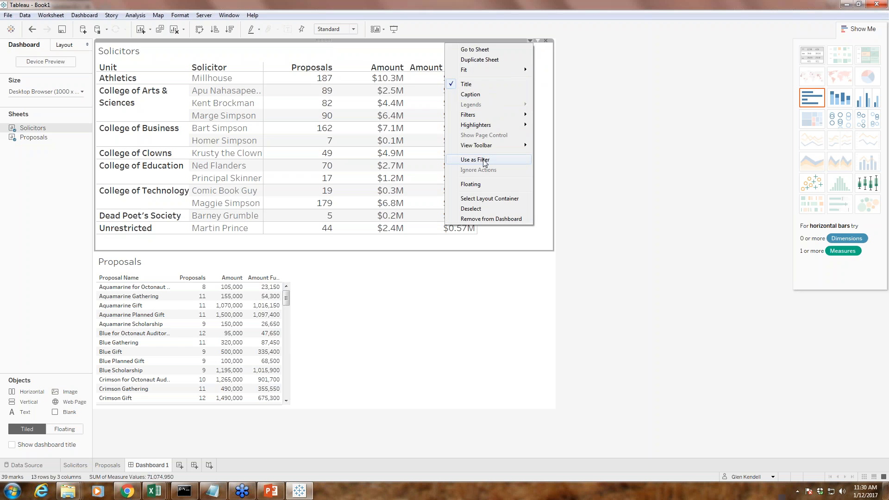
{"action": "left_click", "coordinate": [483, 159]}
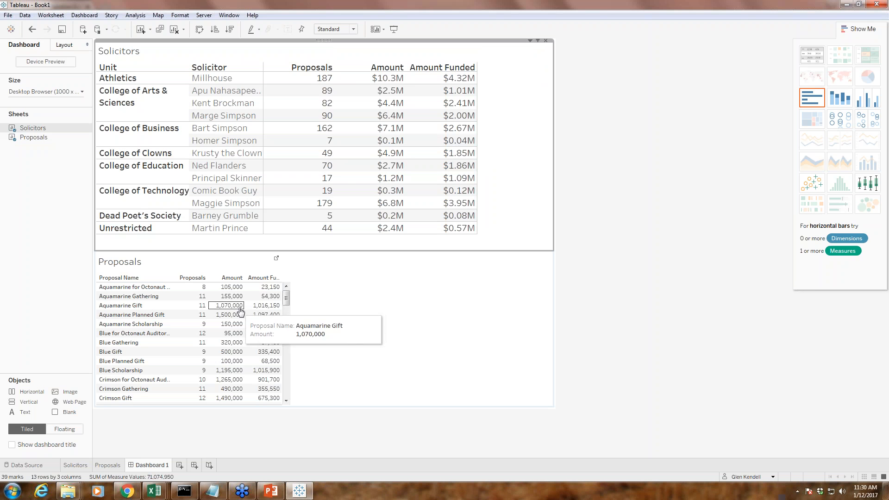
Filter the proposals by the Dead Poet's Society solicitor, check the Proposals sheet, and widen the measure columns of the dashboard's Proposals table
{"action": "left_click", "coordinate": [216, 216]}
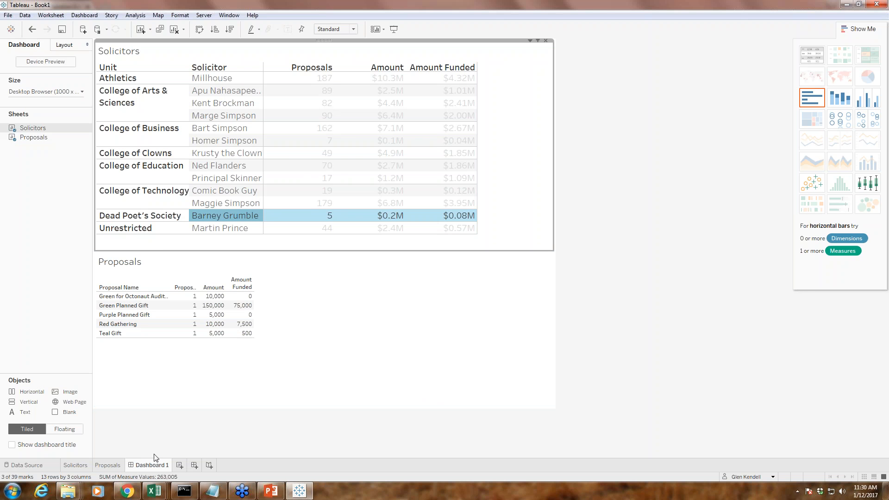
{"action": "left_click", "coordinate": [113, 463]}
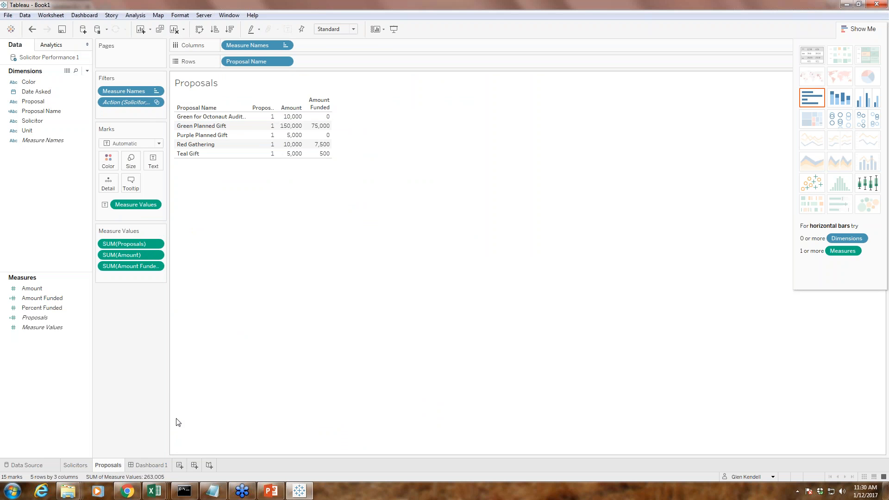
{"action": "left_click", "coordinate": [152, 466]}
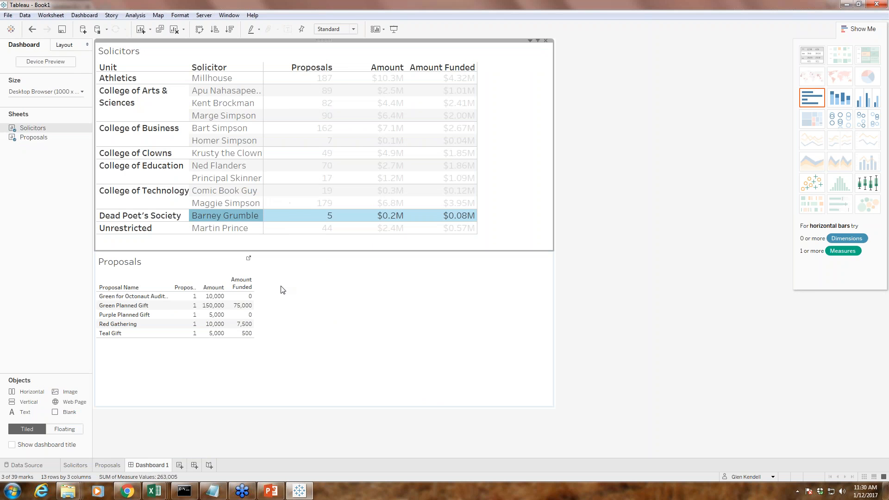
{"action": "left_click_drag", "start_coordinate": [198, 287], "coordinate": [211, 288]}
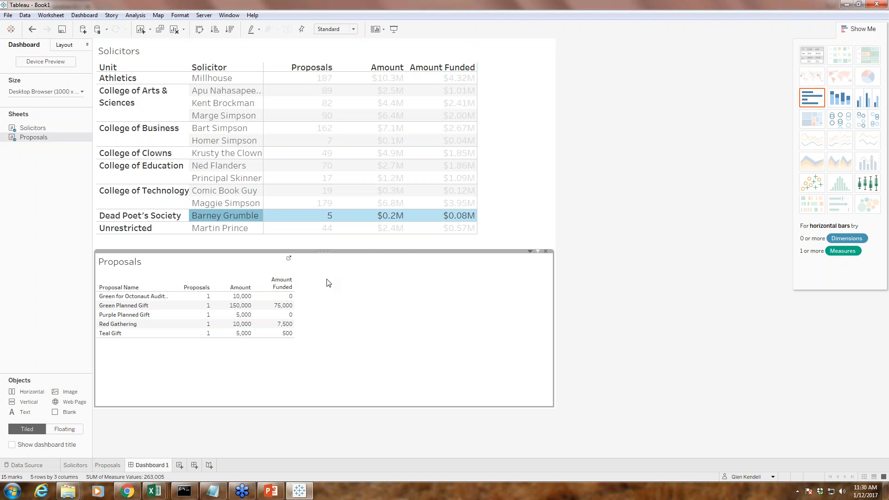
Test the dashboard filter with the first College of Technology solicitor and both College of Business solicitors, ending on the first Business one
{"action": "left_click", "coordinate": [232, 192]}
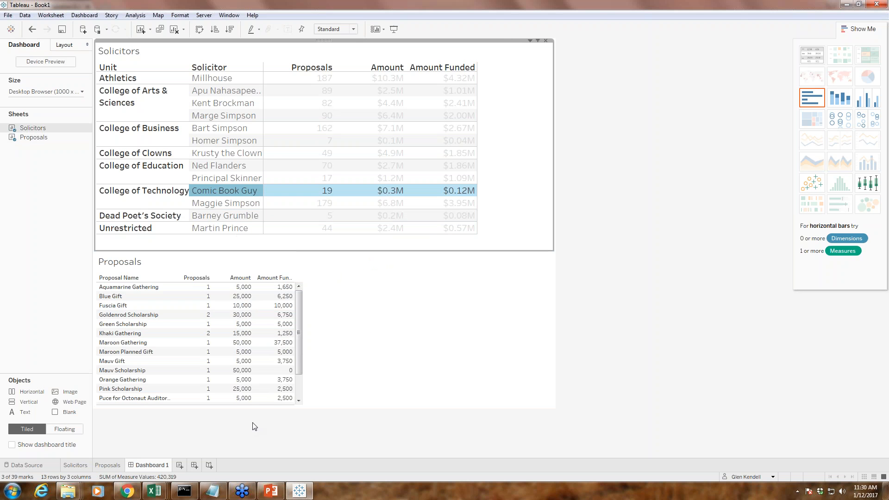
{"action": "left_click", "coordinate": [223, 141]}
{"action": "left_click", "coordinate": [223, 129]}
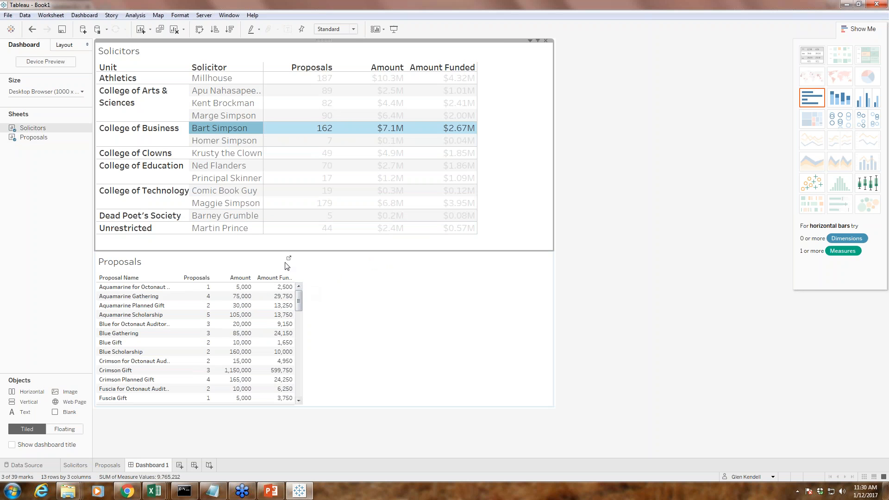
{"action": "mouse_move", "coordinate": [241, 296]}
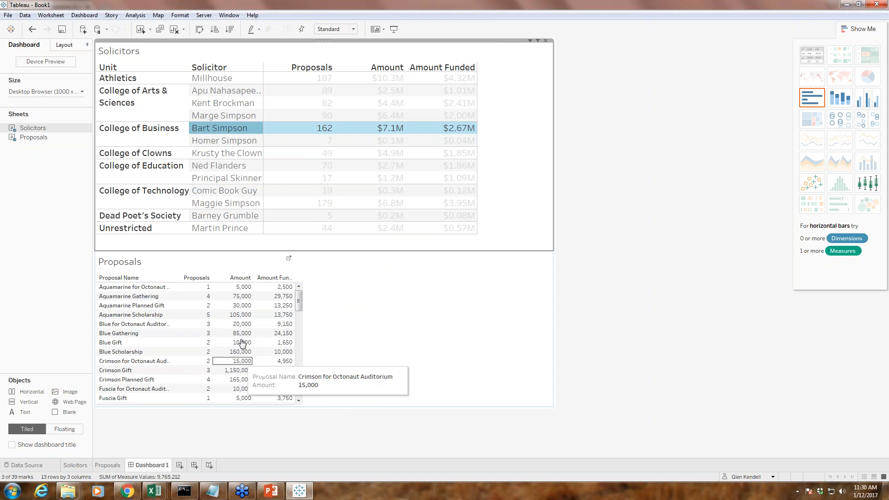
Format the Amount Funded values on the Proposals sheet as Currency (Standard)
{"action": "left_click", "coordinate": [110, 464]}
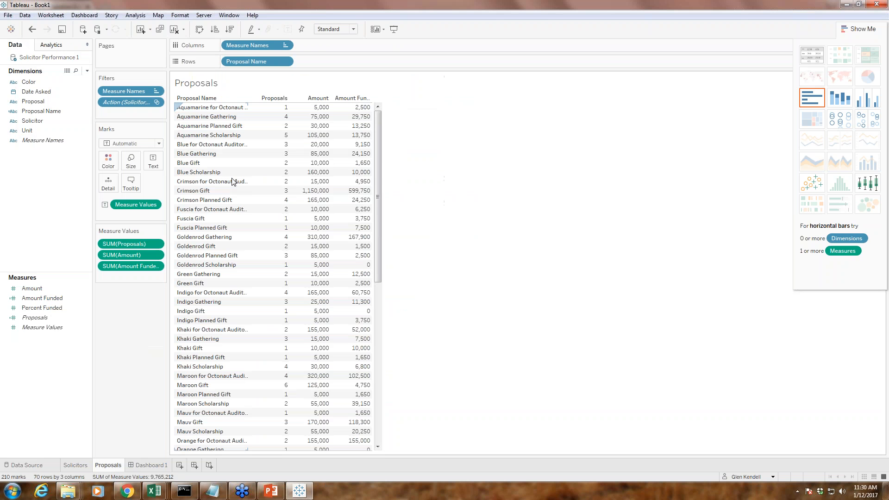
{"action": "right_click", "coordinate": [318, 117]}
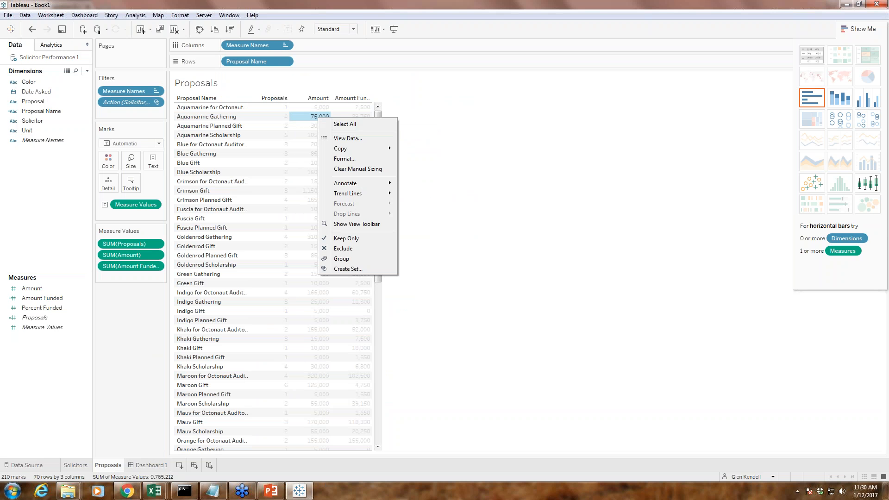
{"action": "left_click", "coordinate": [345, 158]}
{"action": "left_click", "coordinate": [75, 61]}
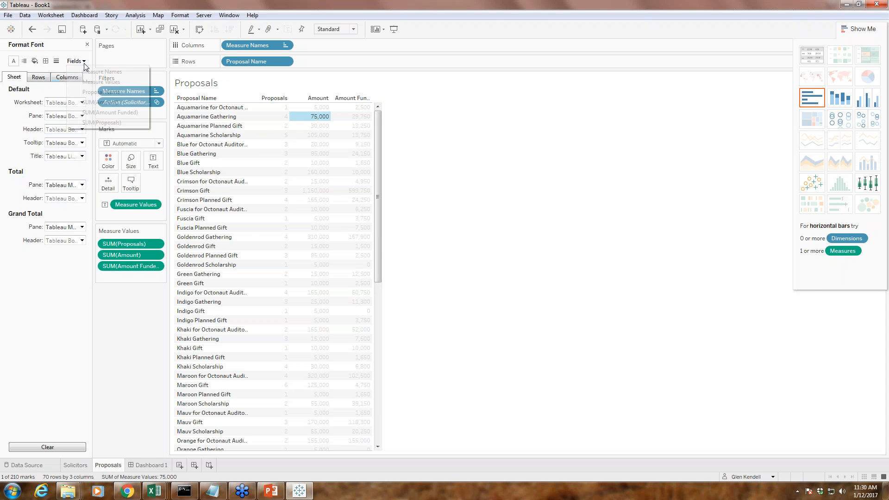
{"action": "left_click", "coordinate": [86, 113]}
{"action": "left_click", "coordinate": [69, 102]}
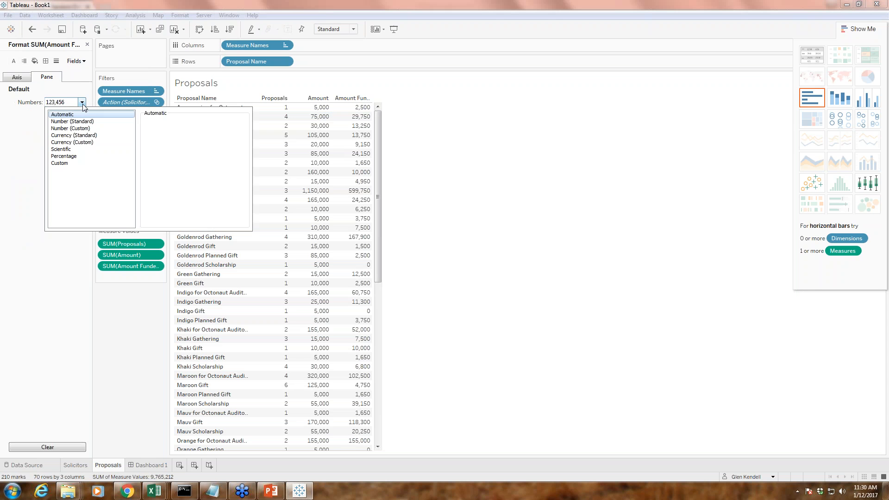
{"action": "left_click", "coordinate": [72, 135]}
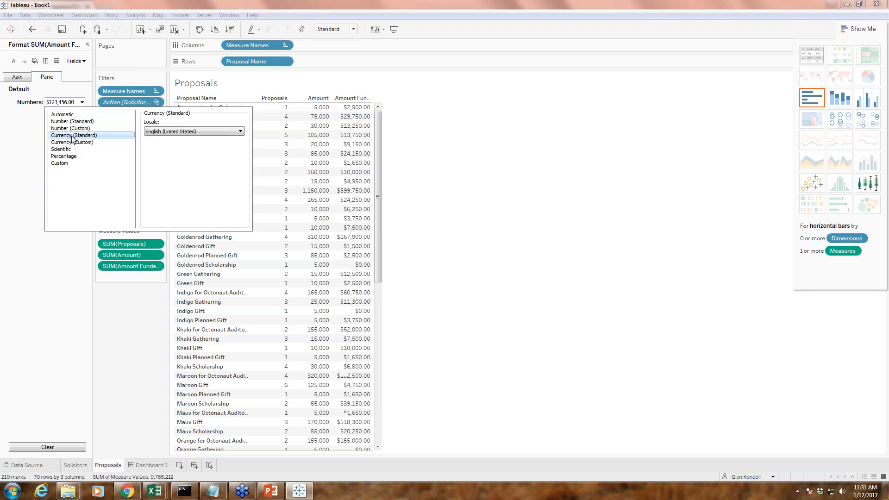
{"action": "left_click", "coordinate": [65, 253]}
Format the Amount values on the Proposals sheet as Currency (Standard)
{"action": "right_click", "coordinate": [317, 136]}
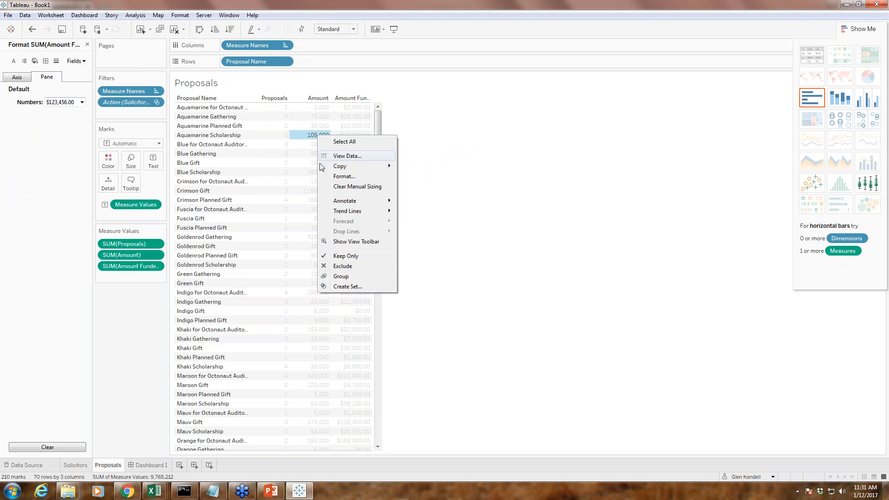
{"action": "left_click", "coordinate": [344, 175]}
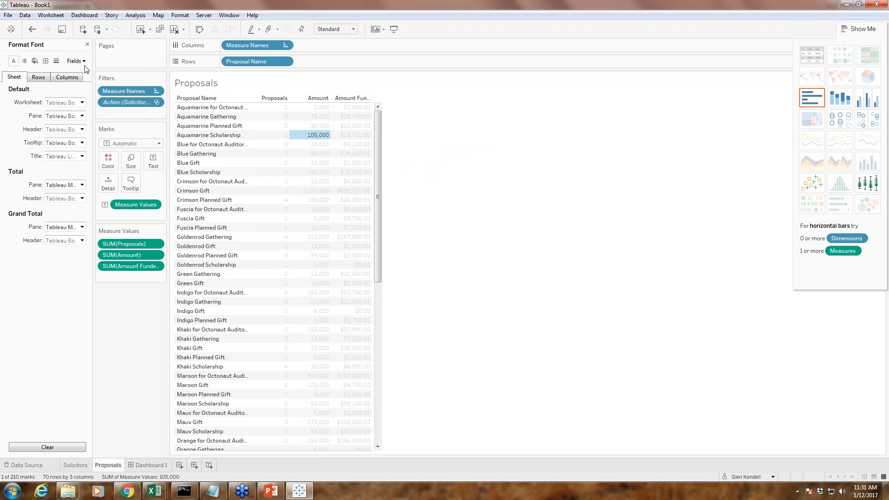
{"action": "left_click", "coordinate": [76, 60]}
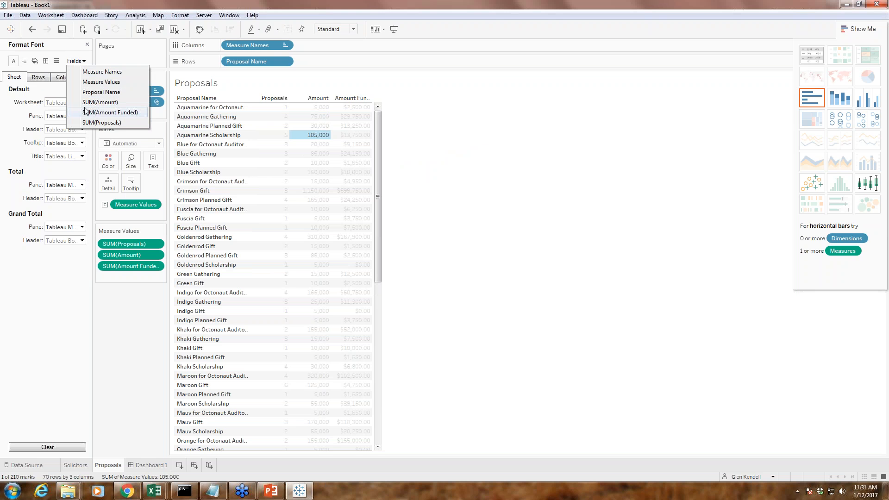
{"action": "left_click", "coordinate": [86, 103]}
{"action": "left_click", "coordinate": [84, 104]}
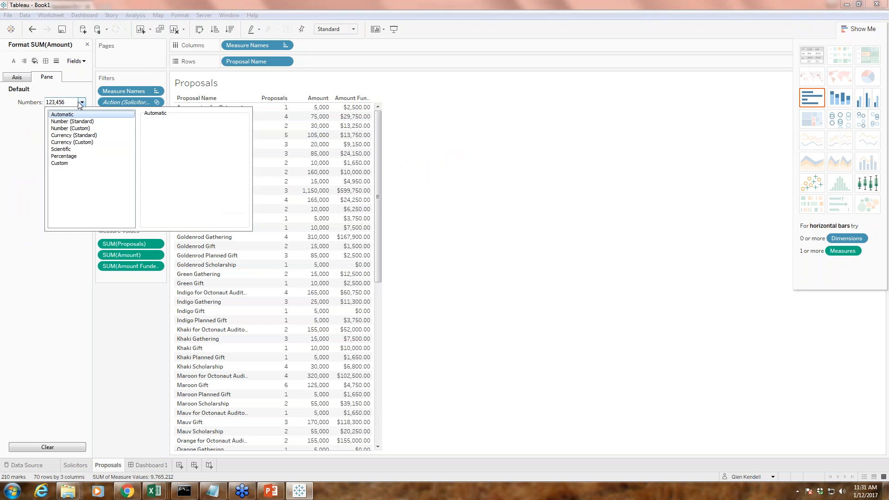
{"action": "left_click", "coordinate": [75, 135]}
{"action": "left_click", "coordinate": [544, 343]}
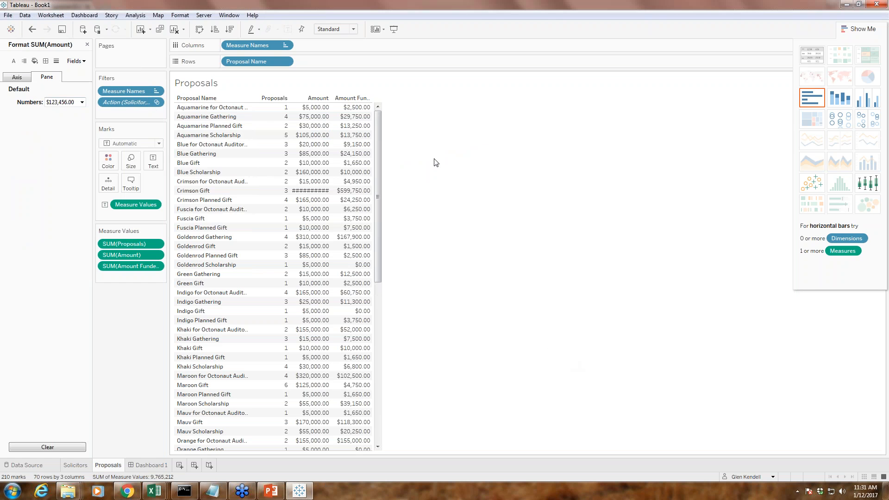
Check the currency values on the dashboard, and widen the measure columns on the Proposals sheet so amounts and headers fit
{"action": "left_click", "coordinate": [152, 465]}
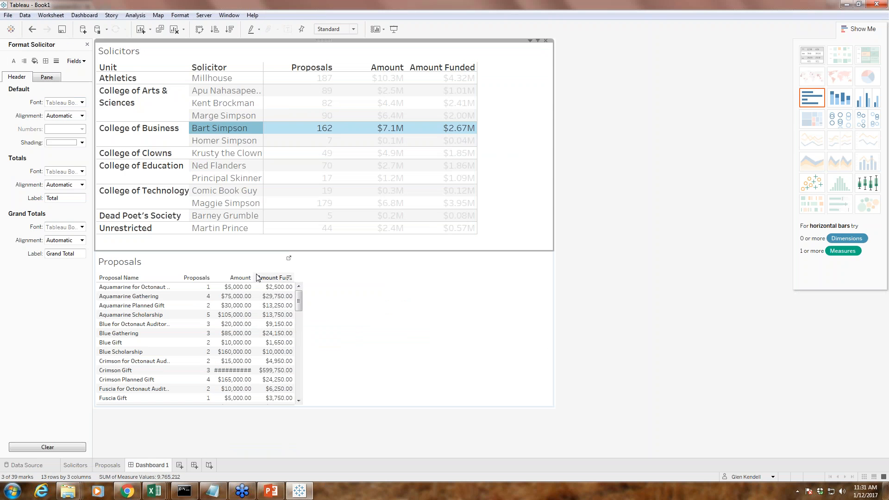
{"action": "left_click", "coordinate": [107, 465]}
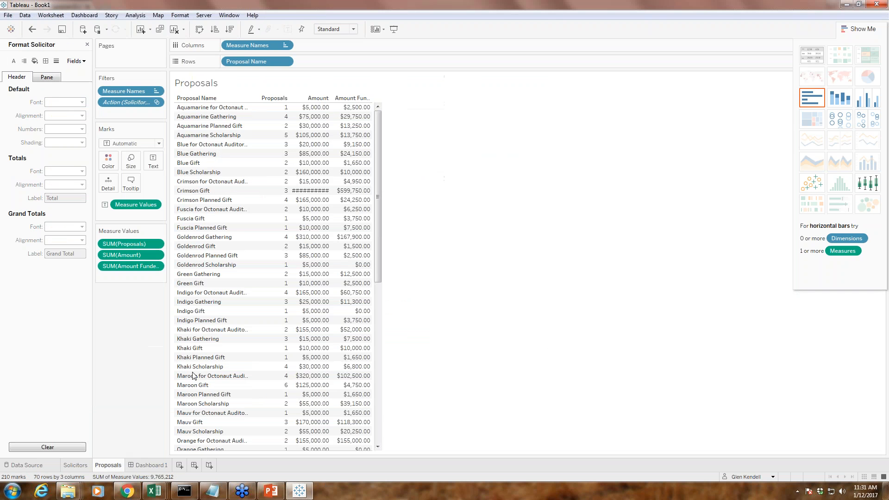
{"action": "left_click", "coordinate": [337, 97]}
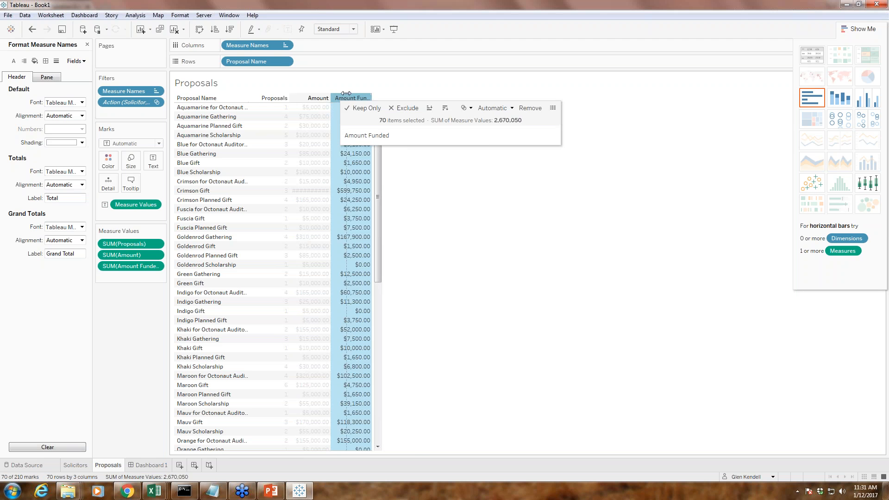
{"action": "left_click_drag", "start_coordinate": [333, 93], "coordinate": [349, 93]}
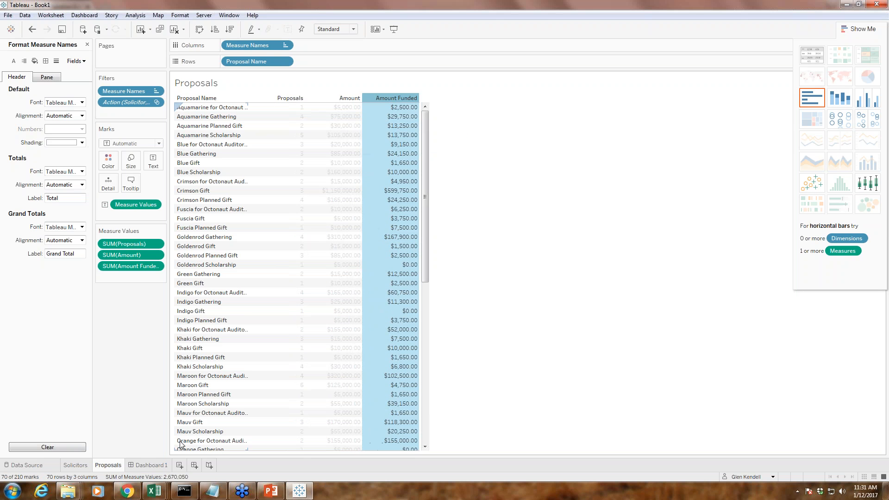
Return to Dashboard 1, close its formatting pane, and add a new blank worksheet
{"action": "left_click", "coordinate": [142, 466]}
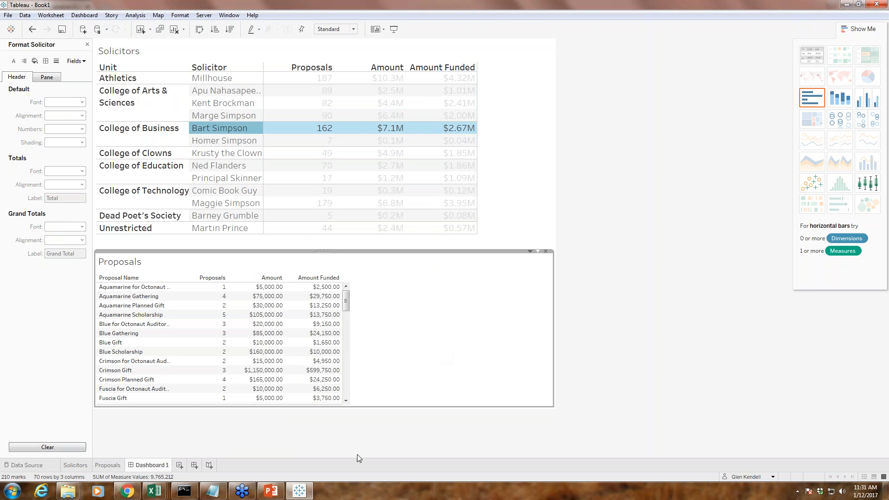
{"action": "left_click", "coordinate": [324, 439]}
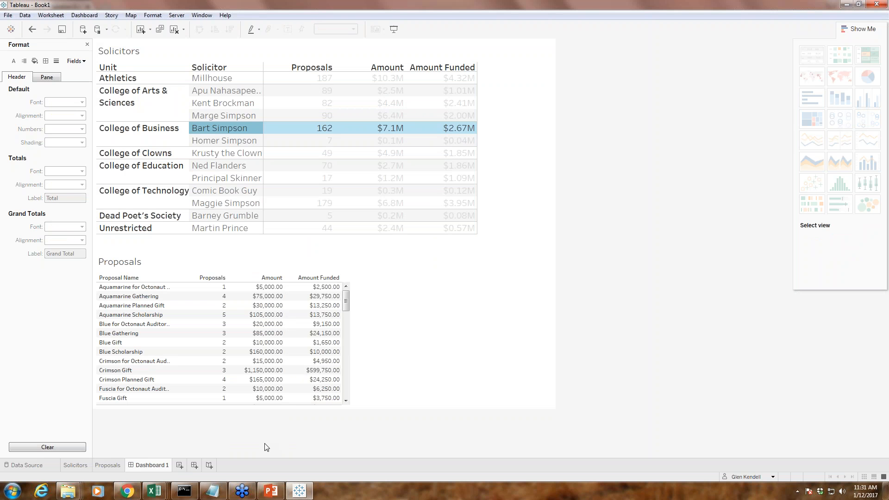
{"action": "left_click", "coordinate": [87, 45]}
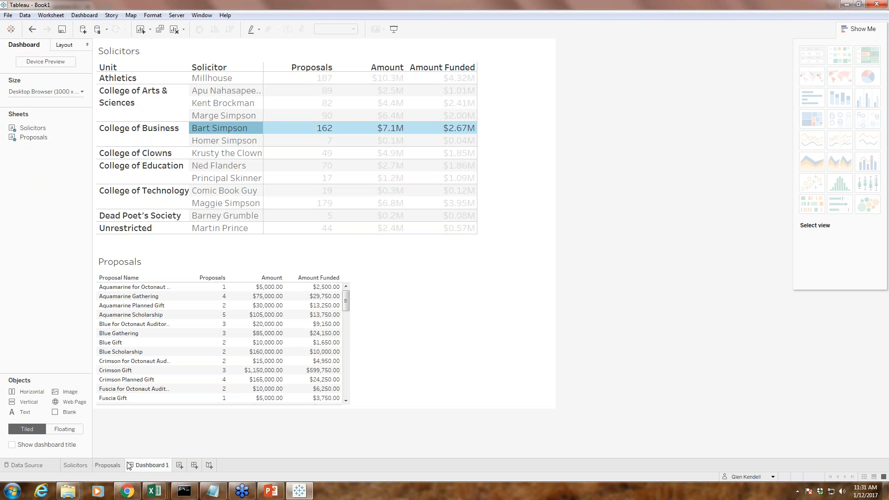
{"action": "left_click", "coordinate": [180, 466]}
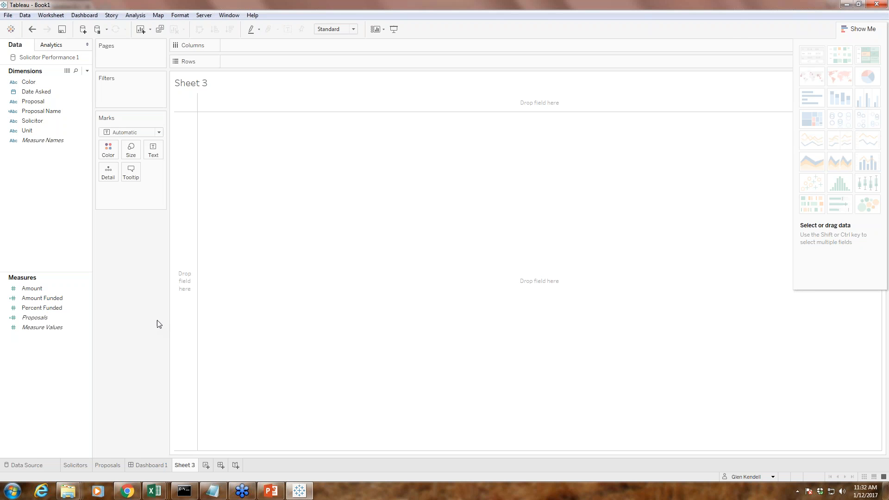
Add the Solicitor Actions text file as a second connection within the Solicitor Performance 1 data source
{"action": "left_click", "coordinate": [28, 465]}
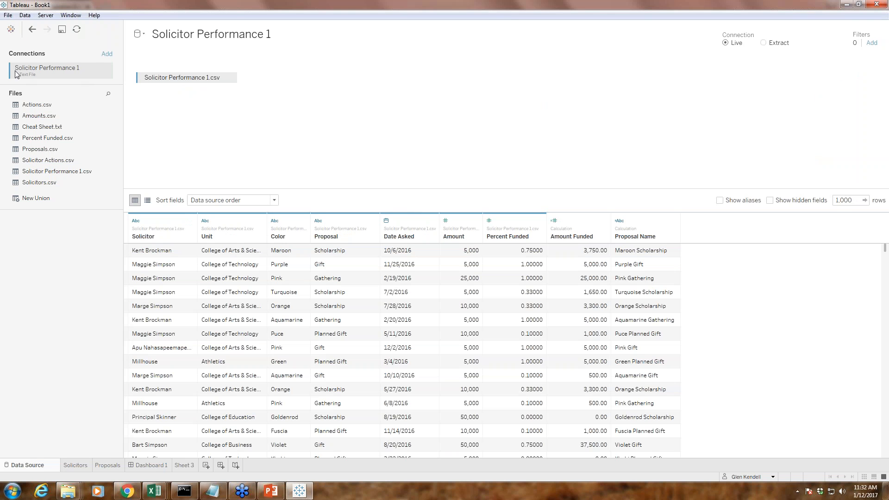
{"action": "left_click", "coordinate": [106, 53]}
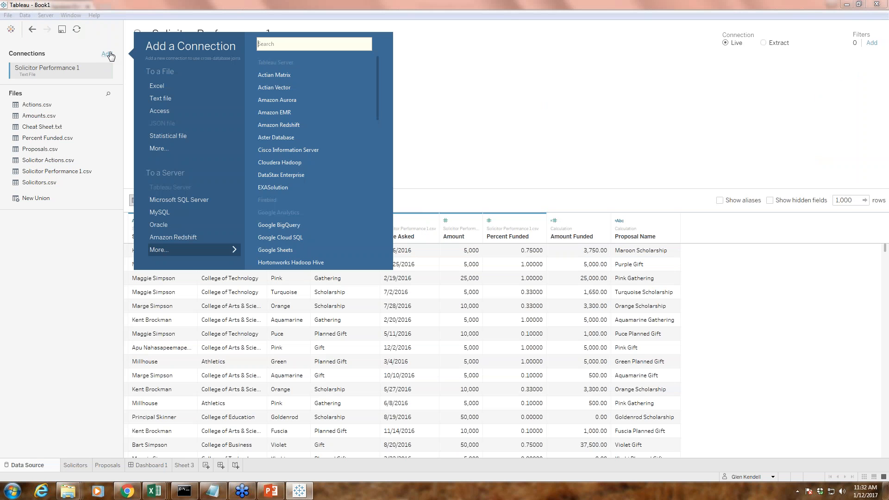
{"action": "left_click", "coordinate": [159, 100]}
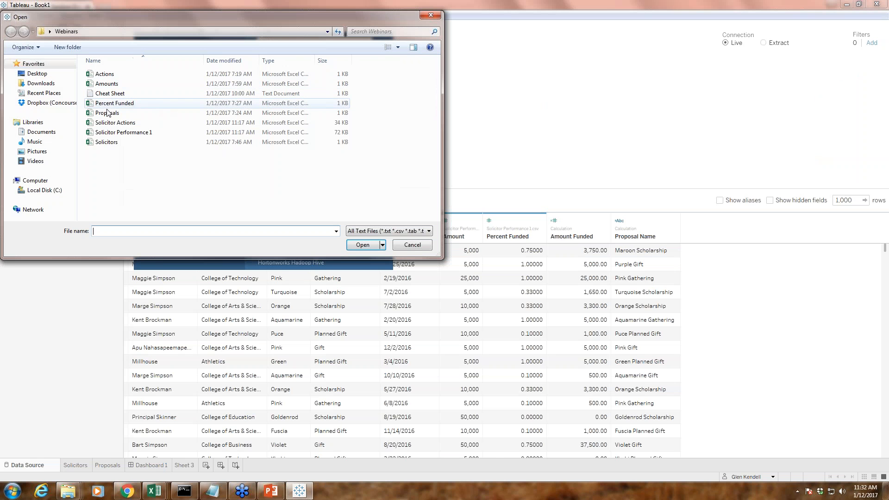
{"action": "double_click", "coordinate": [114, 123]}
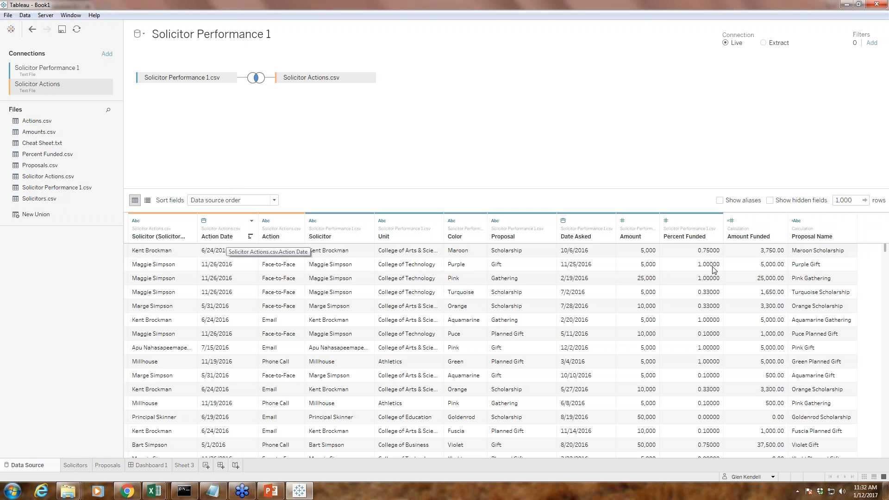
Examine the fields available on Sheet 3 and the join between Solicitor Performance 1.csv and Solicitor Actions.csv
{"action": "left_click", "coordinate": [184, 466]}
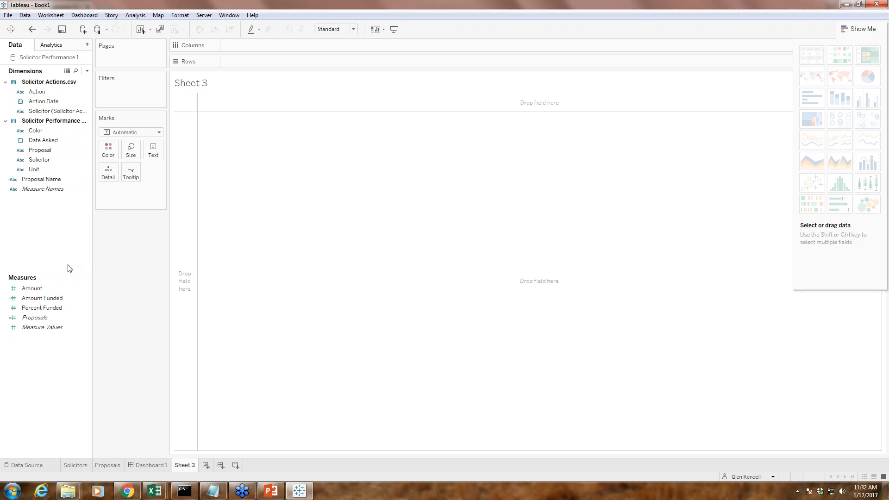
{"action": "left_click", "coordinate": [65, 332]}
{"action": "left_click", "coordinate": [46, 180]}
{"action": "left_click", "coordinate": [47, 465]}
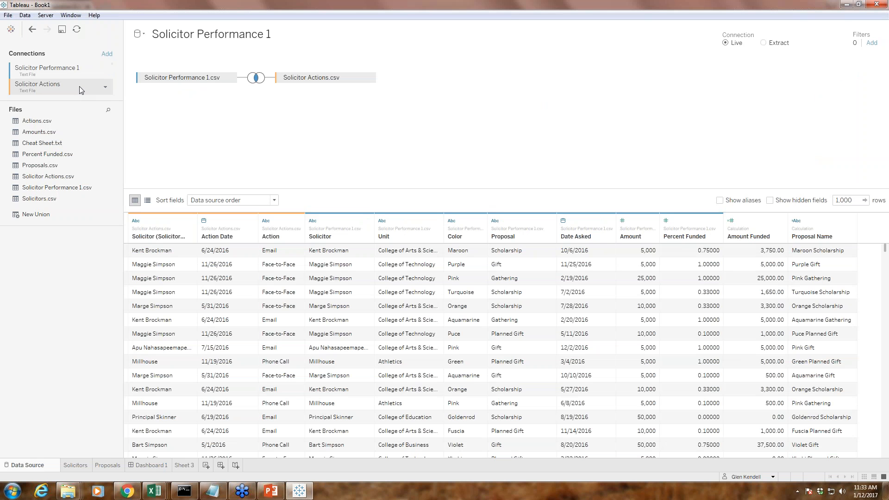
{"action": "left_click", "coordinate": [175, 466]}
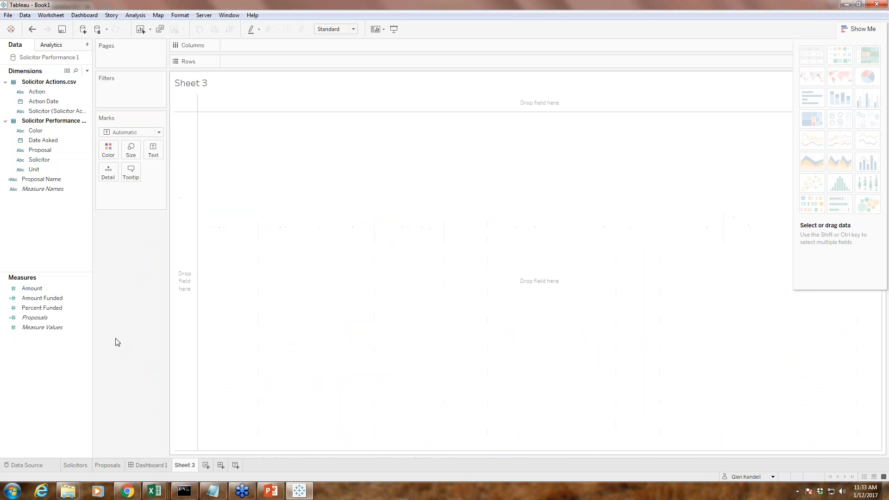
{"action": "left_click", "coordinate": [38, 93]}
{"action": "left_click", "coordinate": [45, 101]}
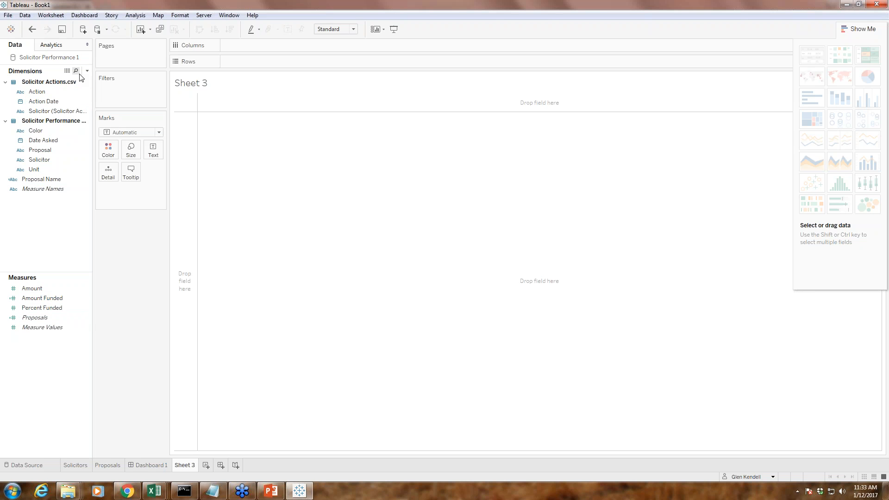
{"action": "left_click", "coordinate": [13, 57]}
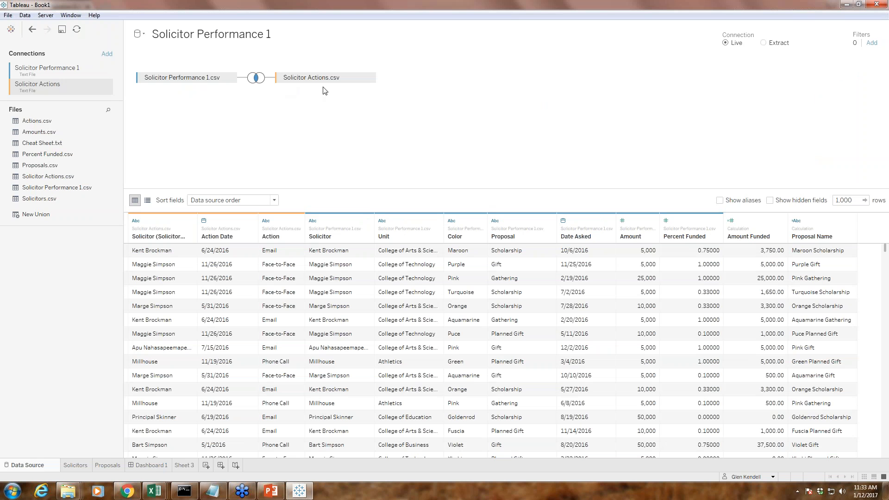
{"action": "left_click", "coordinate": [229, 79]}
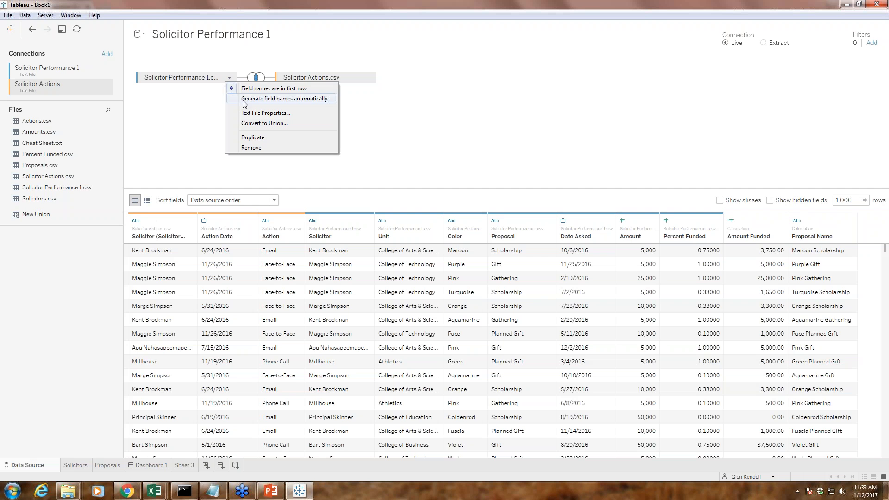
{"action": "left_click", "coordinate": [186, 105]}
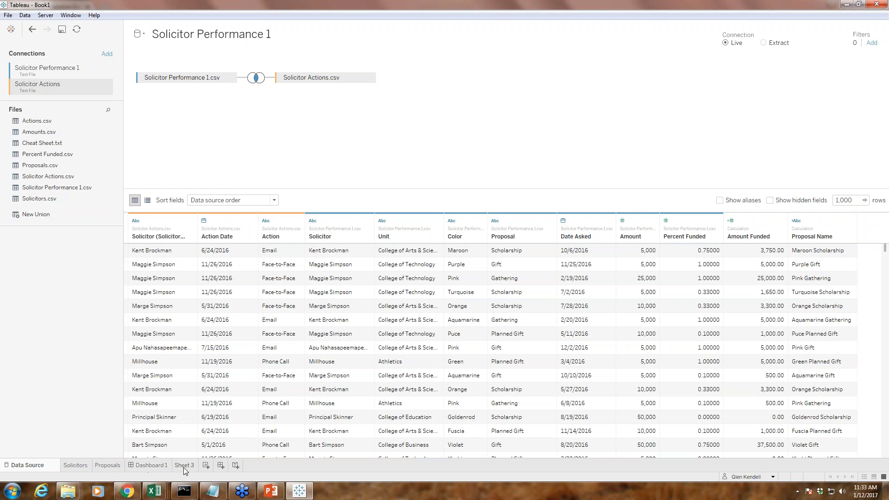
Place Action Date on the columns of Sheet 3 and collapse the Solicitor Performance field group
{"action": "left_click", "coordinate": [185, 465]}
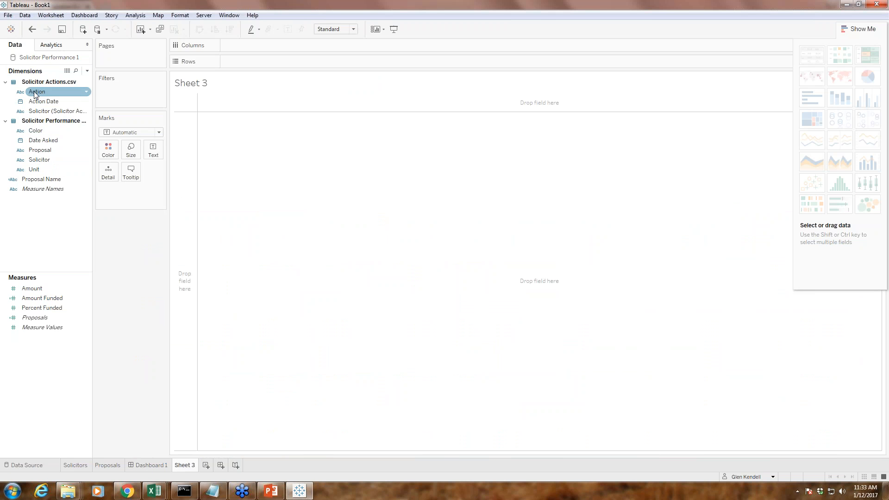
{"action": "left_click_drag", "start_coordinate": [41, 101], "coordinate": [248, 45]}
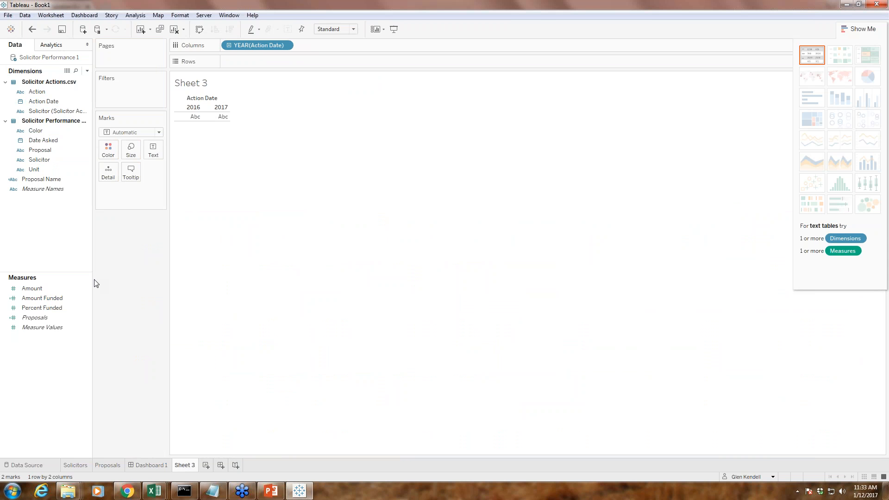
{"action": "left_click", "coordinate": [6, 121]}
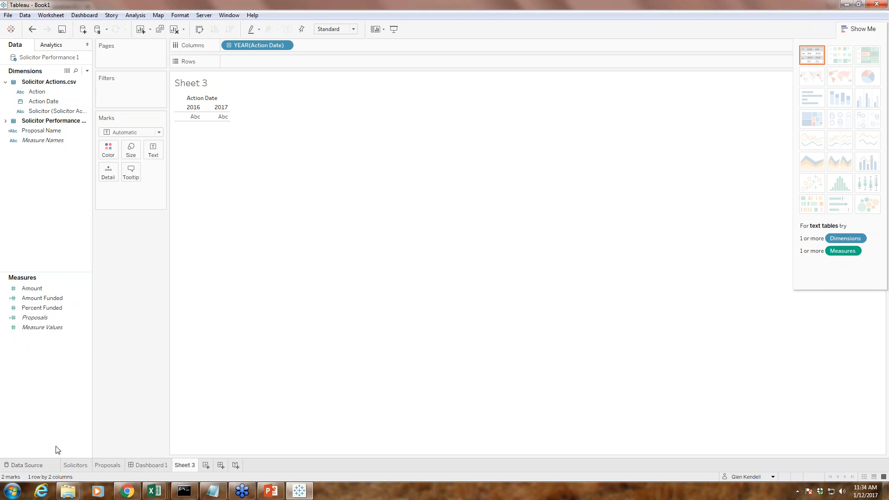
Remove the Solicitor Actions.csv table from the join in the Solicitor Performance 1 data source
{"action": "left_click", "coordinate": [27, 464]}
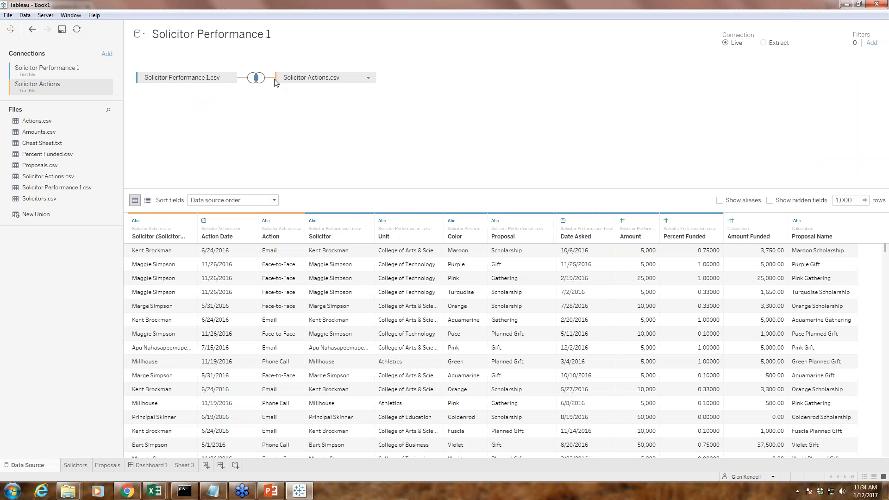
{"action": "left_click", "coordinate": [229, 78]}
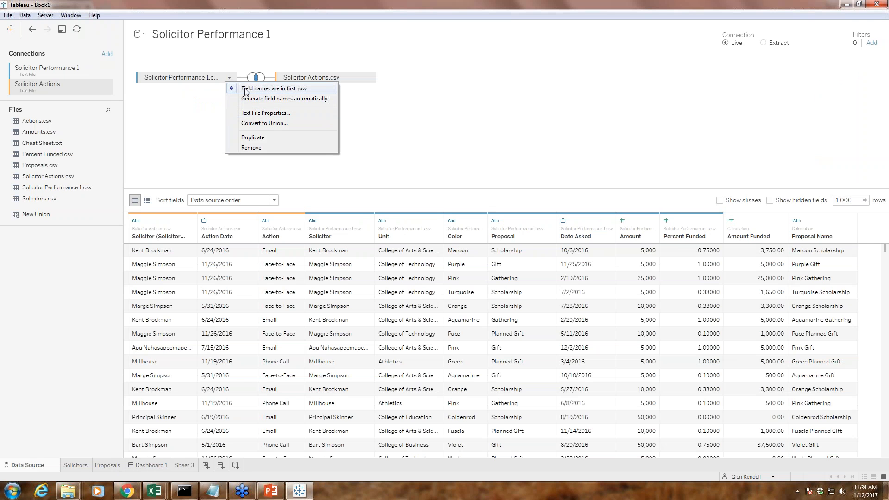
{"action": "left_click", "coordinate": [221, 90]}
{"action": "left_click", "coordinate": [368, 77]}
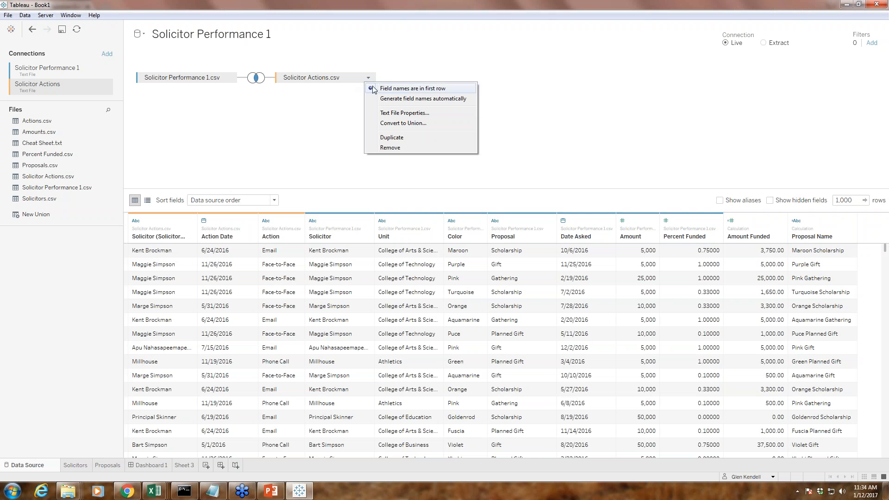
{"action": "left_click", "coordinate": [388, 148]}
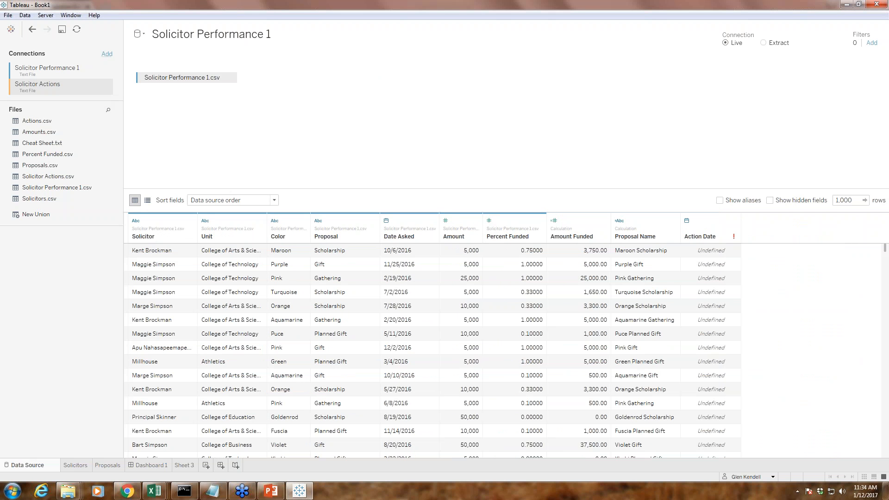
Undo the recent changes back to the data source that holds only Solicitor Performance 1.csv
{"action": "left_click", "coordinate": [32, 29]}
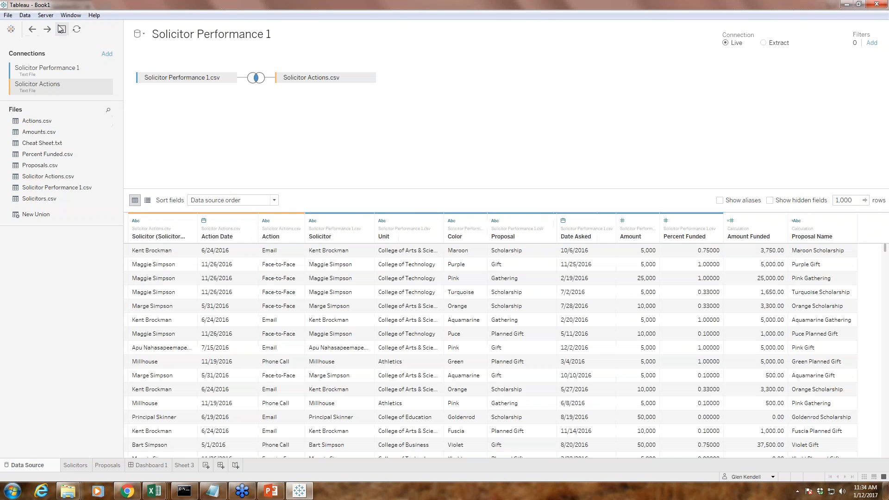
{"action": "left_click", "coordinate": [32, 28]}
{"action": "left_click", "coordinate": [32, 29]}
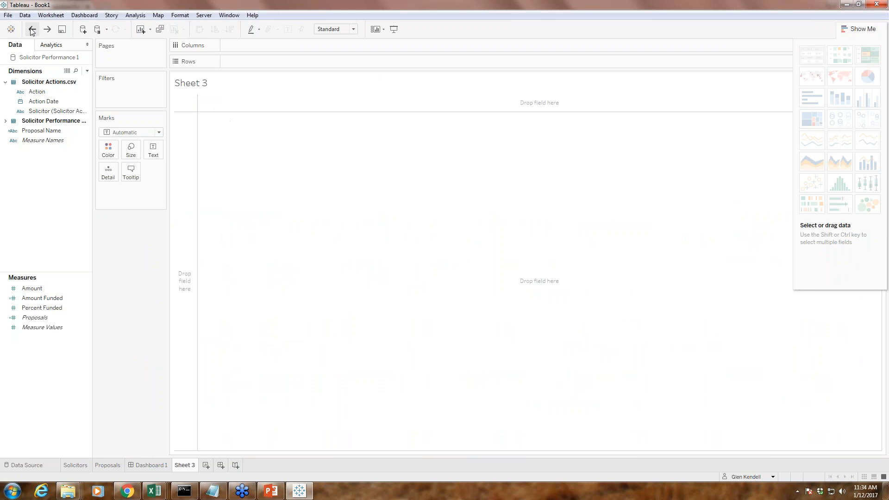
{"action": "left_click", "coordinate": [31, 29]}
{"action": "left_click", "coordinate": [32, 30]}
{"action": "left_click", "coordinate": [32, 30]}
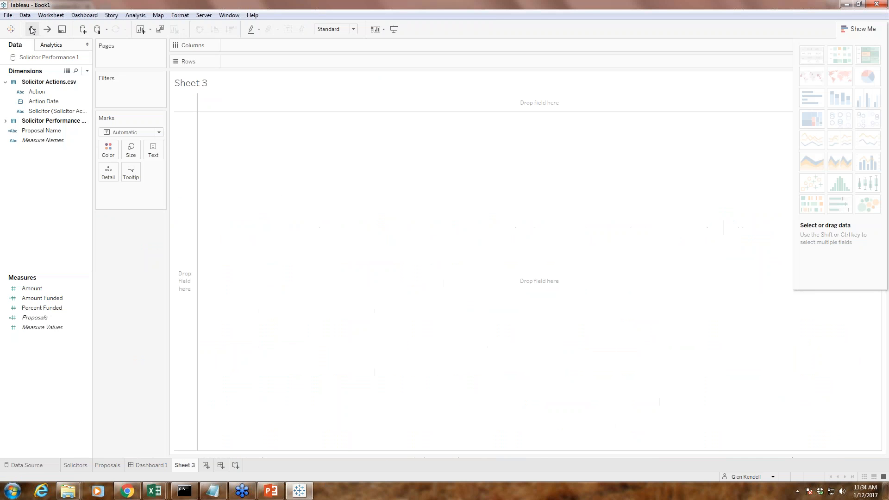
{"action": "left_click", "coordinate": [32, 31]}
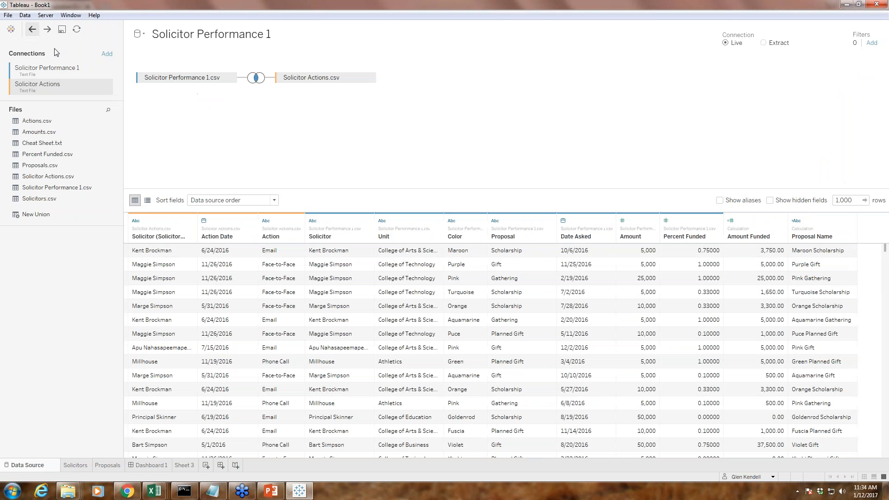
{"action": "left_click", "coordinate": [32, 30]}
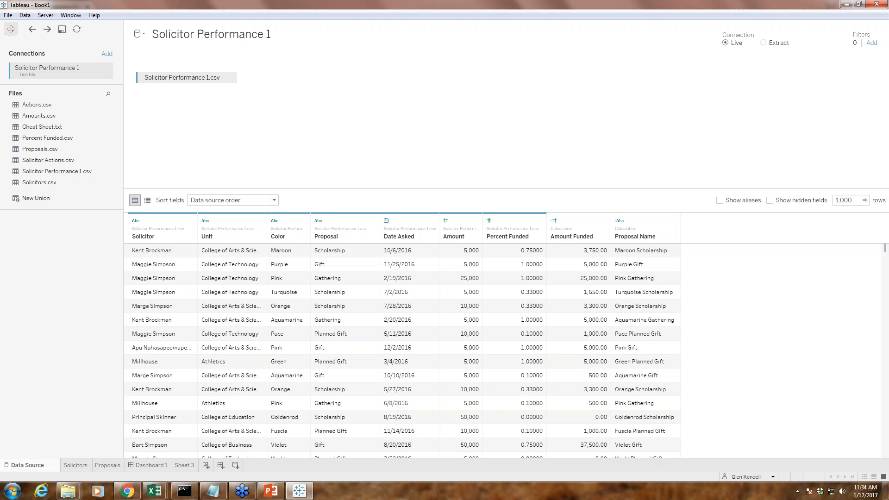
Connect to the Solicitor Actions text file as a separate new data source, check Dashboard 1, and open Sheet 3
{"action": "left_click", "coordinate": [25, 16]}
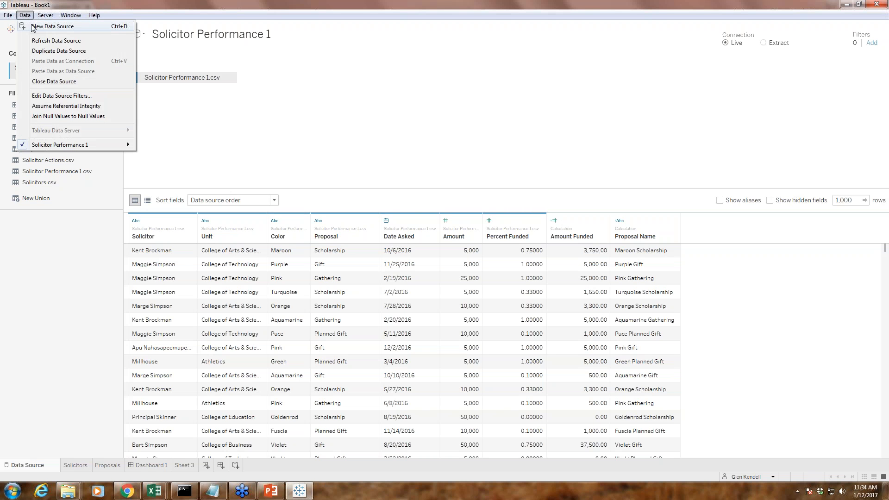
{"action": "left_click", "coordinate": [34, 27]}
{"action": "left_click", "coordinate": [158, 110]}
{"action": "double_click", "coordinate": [121, 123]}
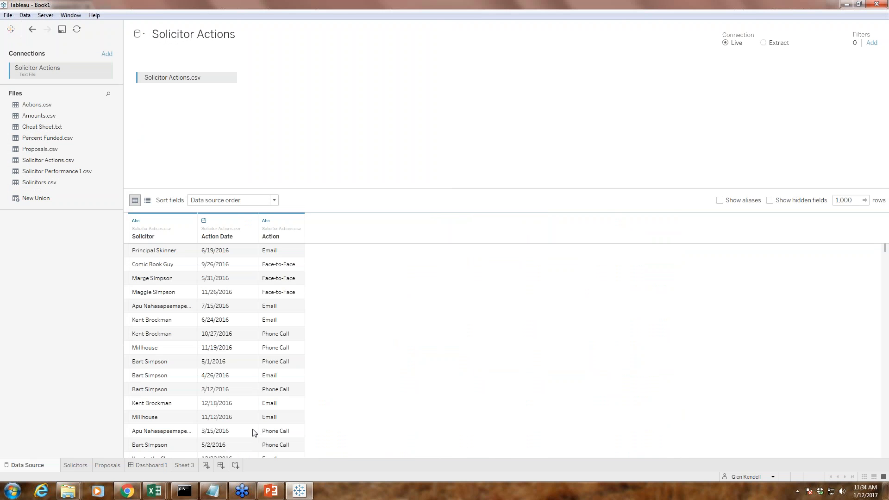
{"action": "left_click", "coordinate": [145, 465]}
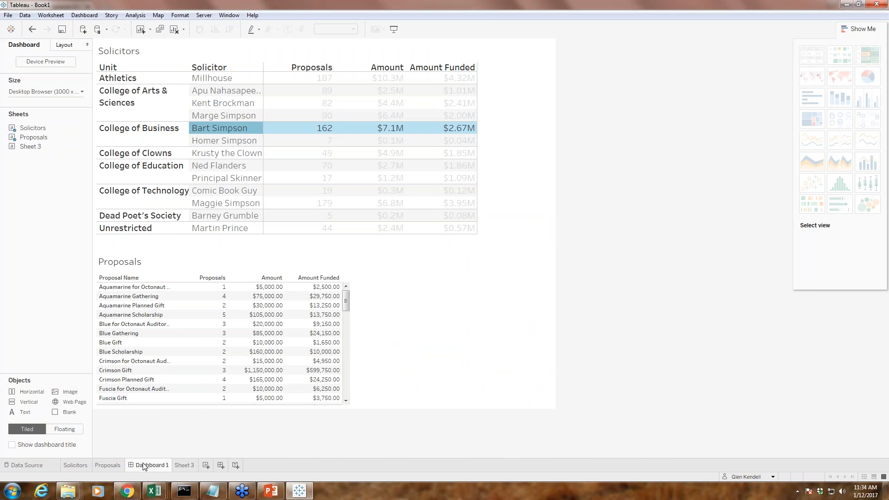
{"action": "left_click", "coordinate": [185, 466]}
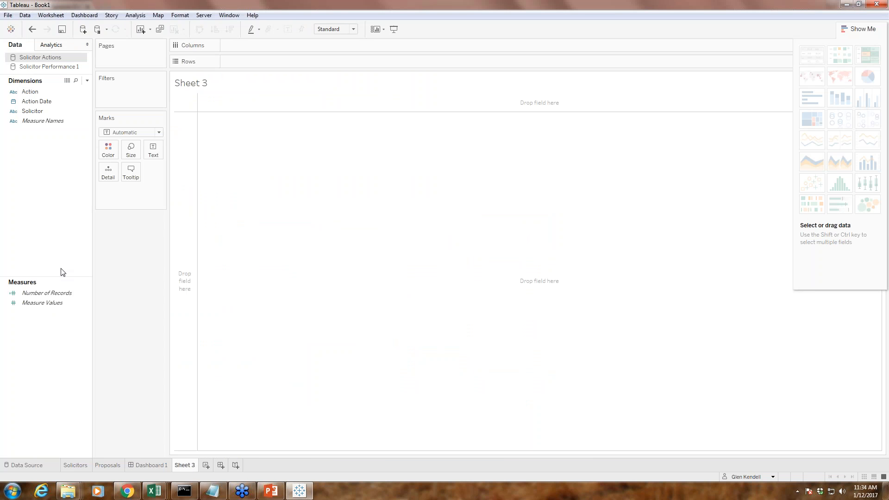
Rename the Number of Records measure in the Solicitor Actions data source as Actions
{"action": "left_click", "coordinate": [74, 295]}
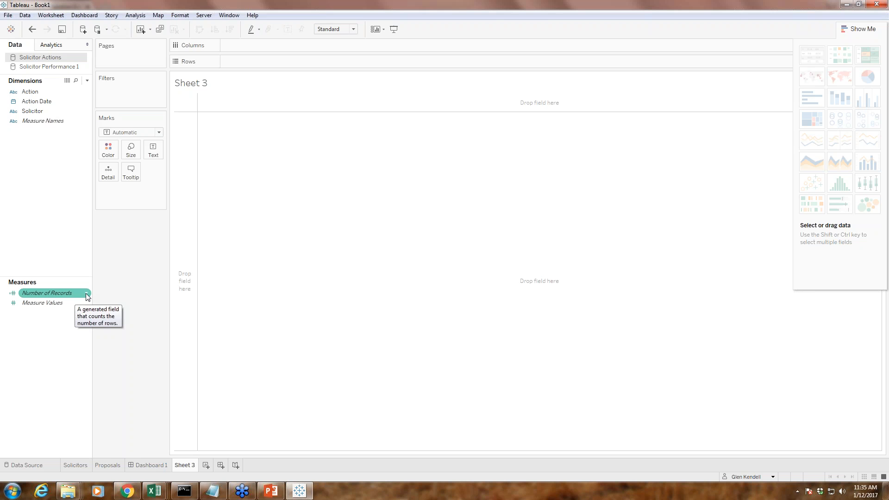
{"action": "left_click", "coordinate": [88, 296]}
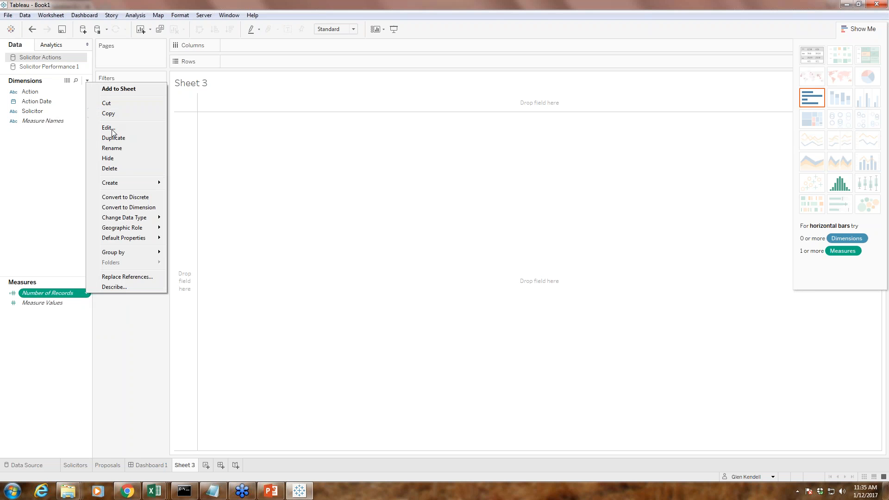
{"action": "left_click", "coordinate": [113, 148]}
{"action": "type", "text": "Actions"}
{"action": "key", "text": "Return"}
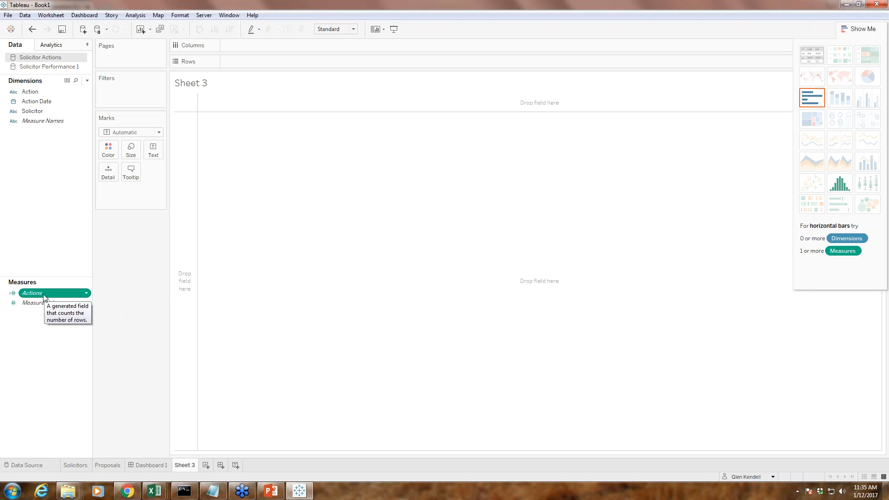
Plot the sum of Actions on the rows against Action Date on the columns, with the date as a continuous day
{"action": "left_click_drag", "start_coordinate": [43, 297], "coordinate": [263, 61]}
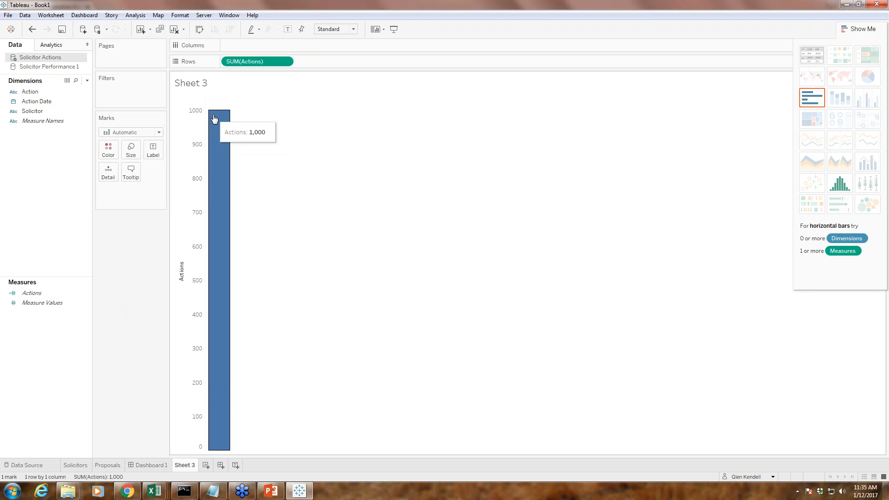
{"action": "left_click_drag", "start_coordinate": [40, 102], "coordinate": [259, 45]}
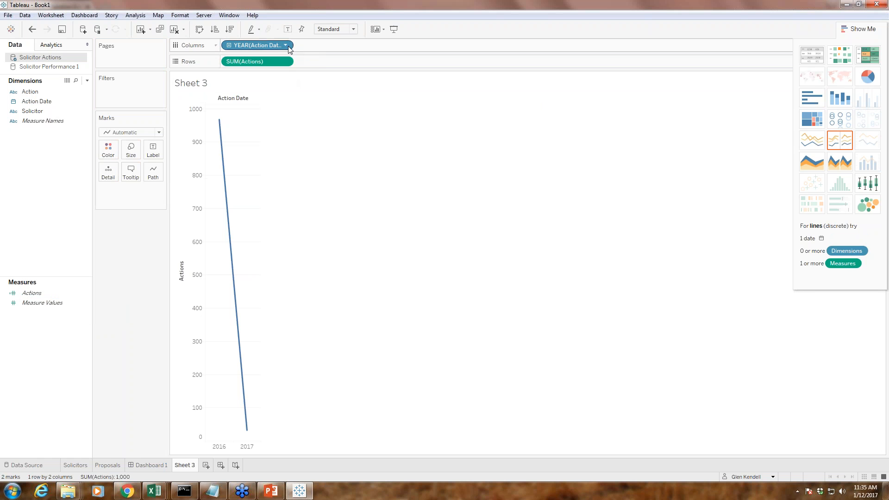
{"action": "left_click", "coordinate": [286, 45]}
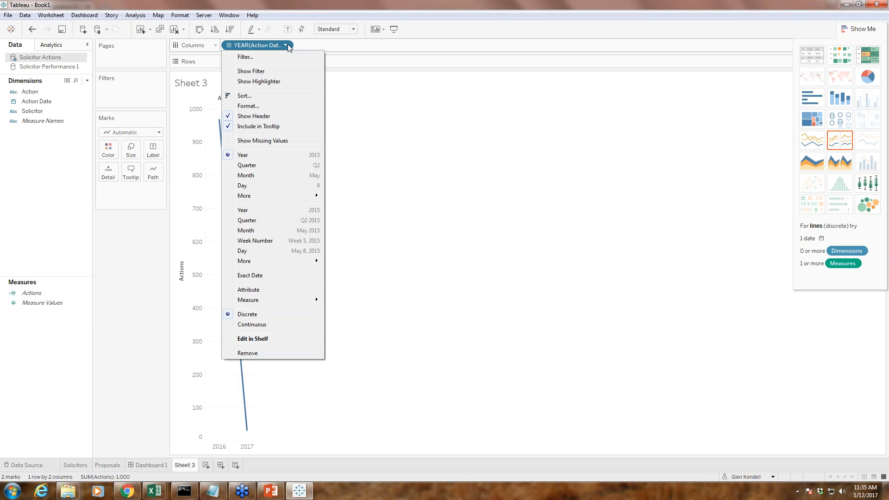
{"action": "left_click", "coordinate": [276, 250]}
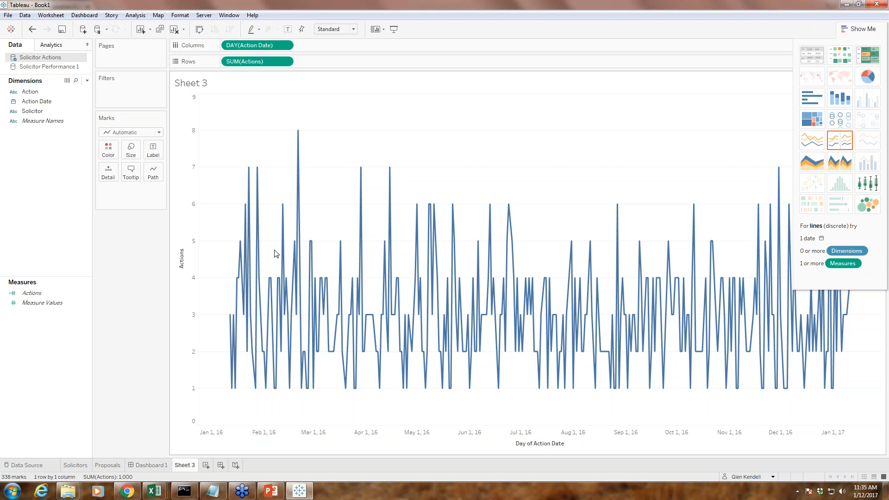
Change Action Date on the columns to the continuous month level
{"action": "mouse_move", "coordinate": [428, 235]}
{"action": "left_click", "coordinate": [285, 45]}
{"action": "left_click", "coordinate": [260, 210]}
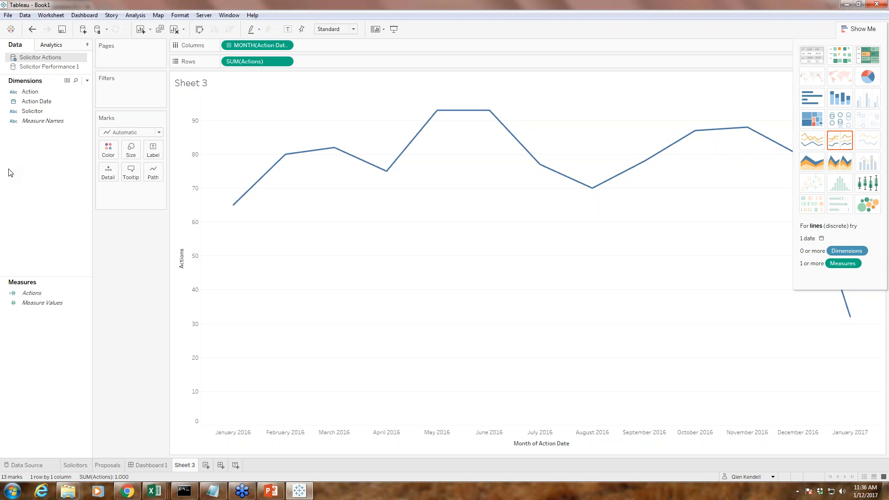
{"action": "left_click", "coordinate": [32, 120]}
{"action": "left_click", "coordinate": [30, 112]}
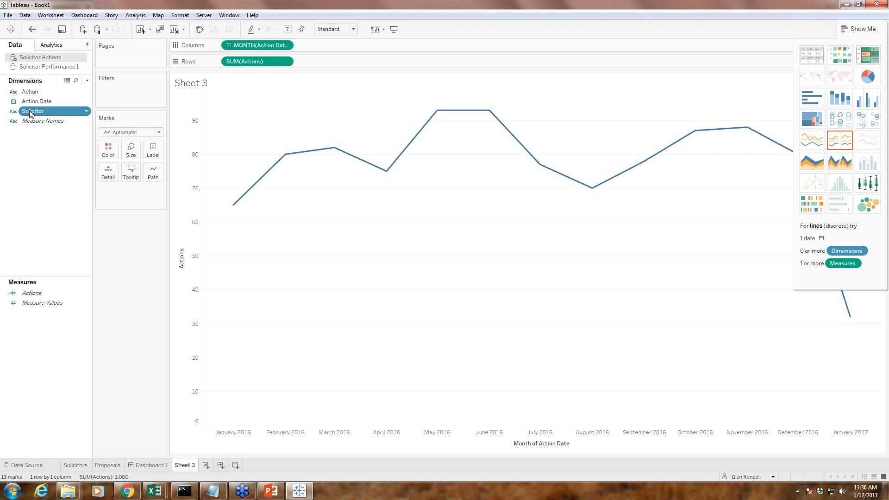
{"action": "left_click", "coordinate": [30, 111]}
{"action": "left_click_drag", "start_coordinate": [32, 111], "coordinate": [233, 60]}
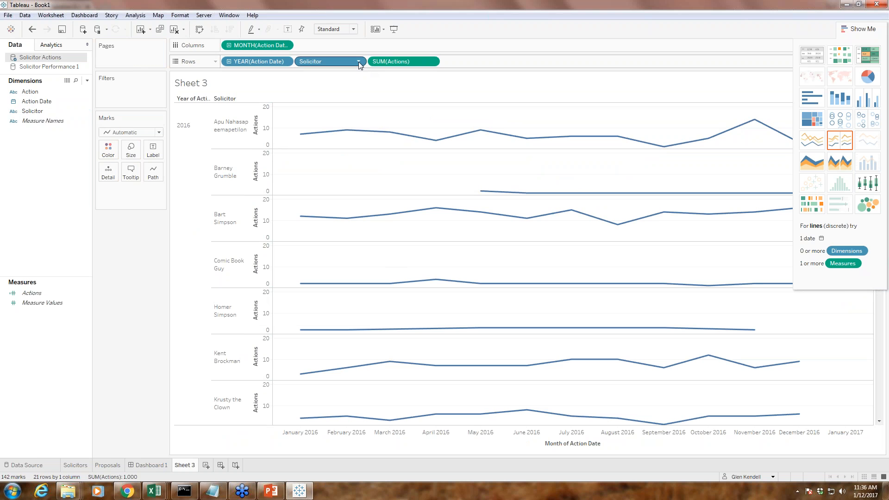
{"action": "left_click", "coordinate": [32, 29]}
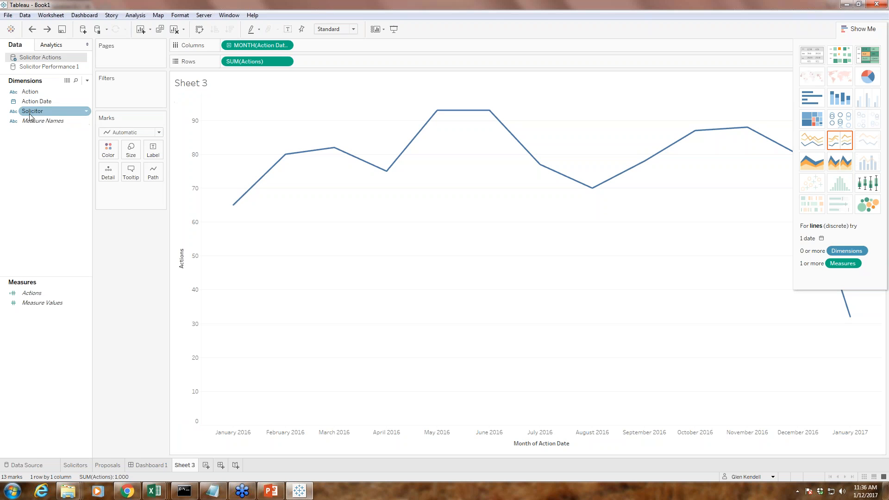
Add the Solicitor dimension to the rows ahead of SUM(Actions) to split the line chart by solicitor
{"action": "left_click_drag", "start_coordinate": [30, 111], "coordinate": [99, 110]}
{"action": "left_click_drag", "start_coordinate": [15, 113], "coordinate": [139, 99]}
{"action": "left_click_drag", "start_coordinate": [33, 111], "coordinate": [243, 62]}
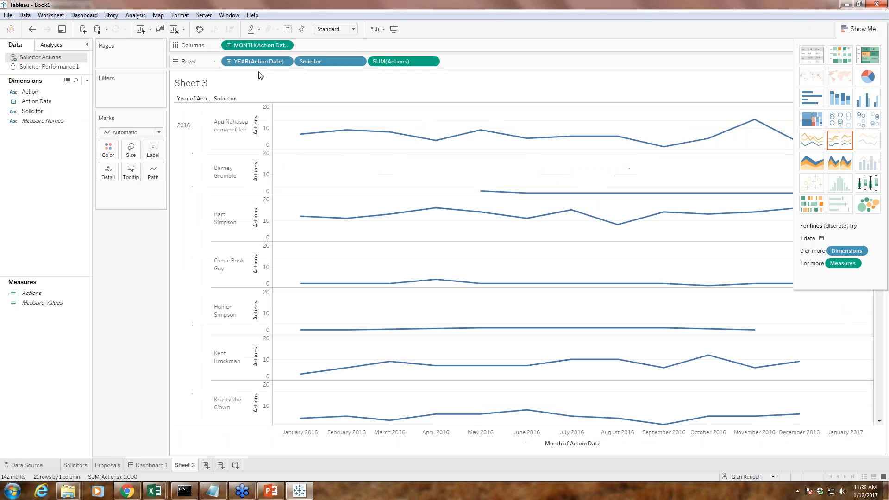
Filter Solicitor to Bart Simpson only and remove the year of Action Date from the rows
{"action": "left_click", "coordinate": [358, 62]}
{"action": "left_click", "coordinate": [320, 73]}
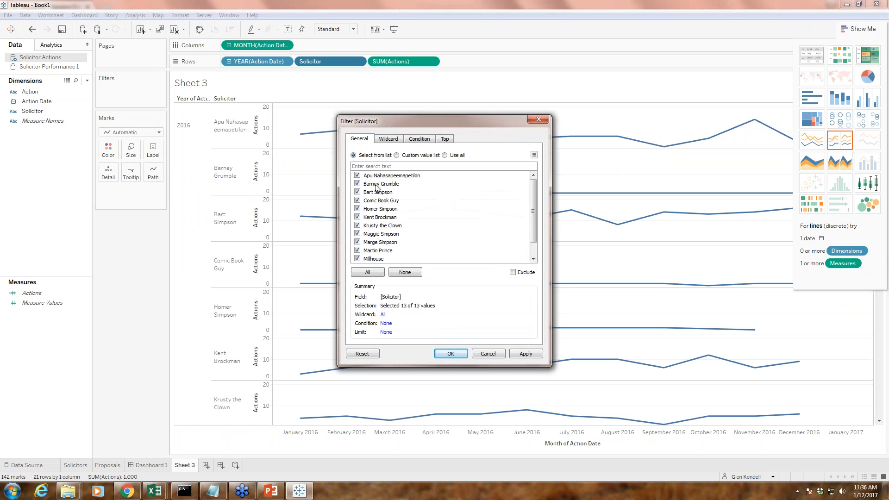
{"action": "left_click", "coordinate": [445, 155]}
{"action": "left_click", "coordinate": [424, 155]}
{"action": "left_click", "coordinate": [378, 155]}
{"action": "left_click", "coordinate": [357, 176]}
{"action": "left_click", "coordinate": [406, 272]}
{"action": "left_click", "coordinate": [356, 192]}
{"action": "left_click", "coordinate": [452, 353]}
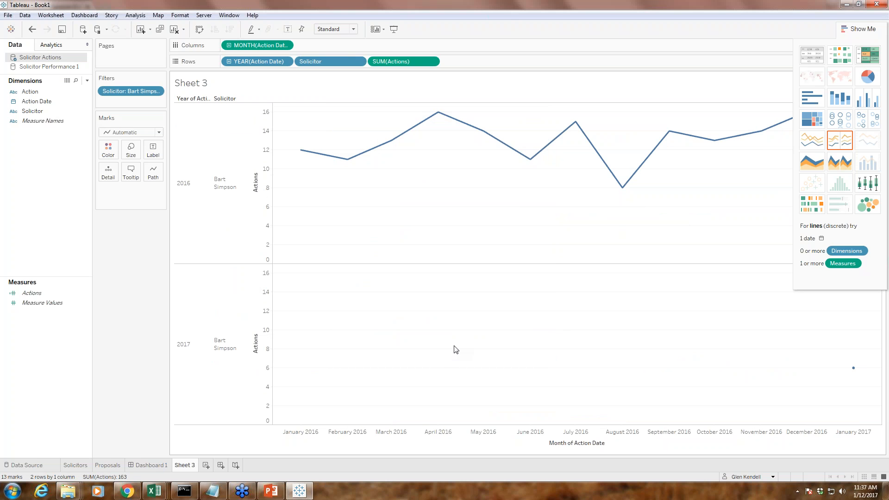
{"action": "left_click", "coordinate": [284, 61]}
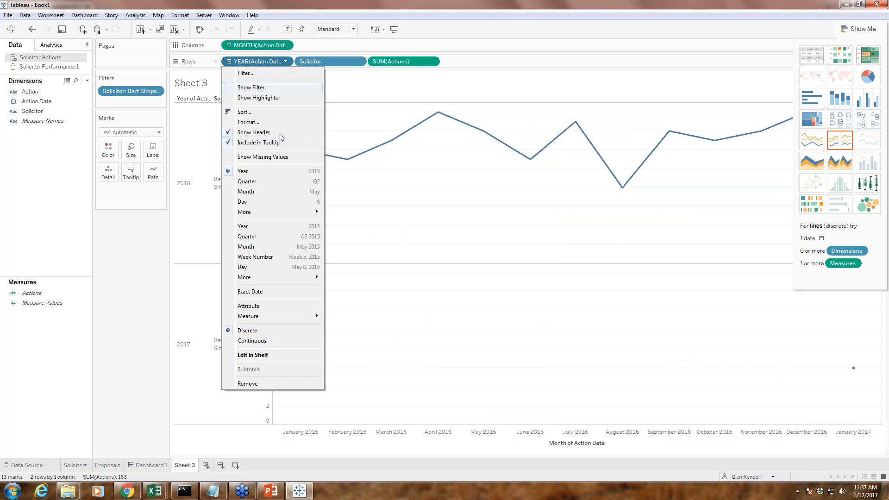
{"action": "left_click", "coordinate": [260, 384]}
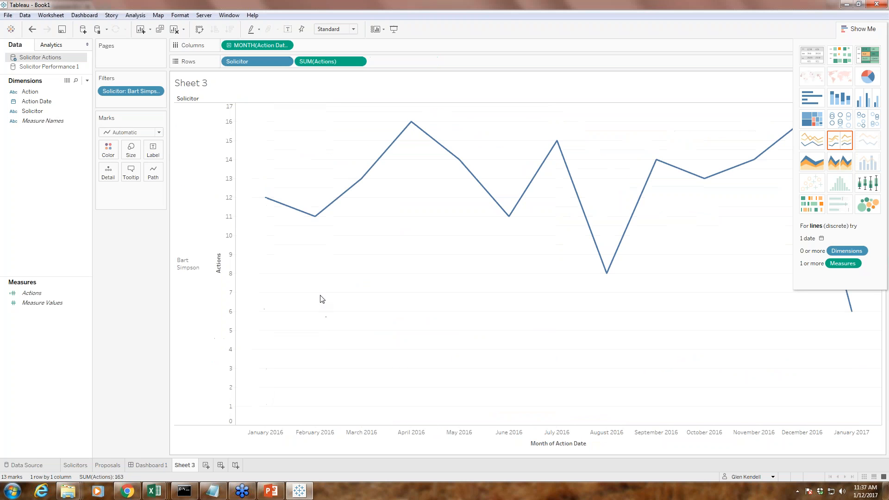
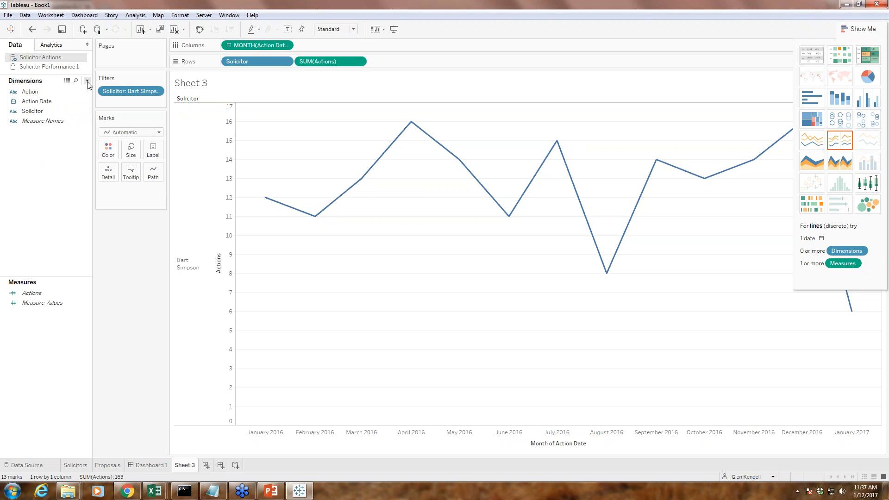
Create a calculated field named Today with the formula Date(TODAY()), copied from the Cheat Sheet in Notepad
{"action": "left_click", "coordinate": [87, 82]}
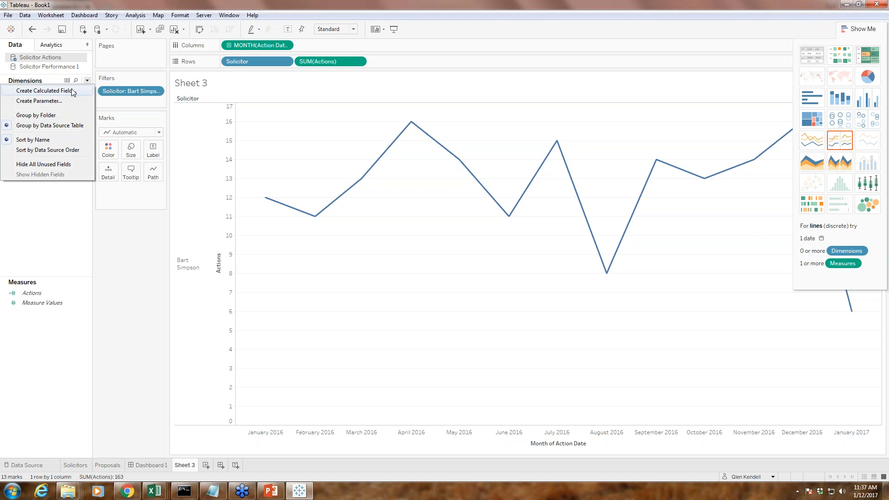
{"action": "left_click", "coordinate": [72, 92]}
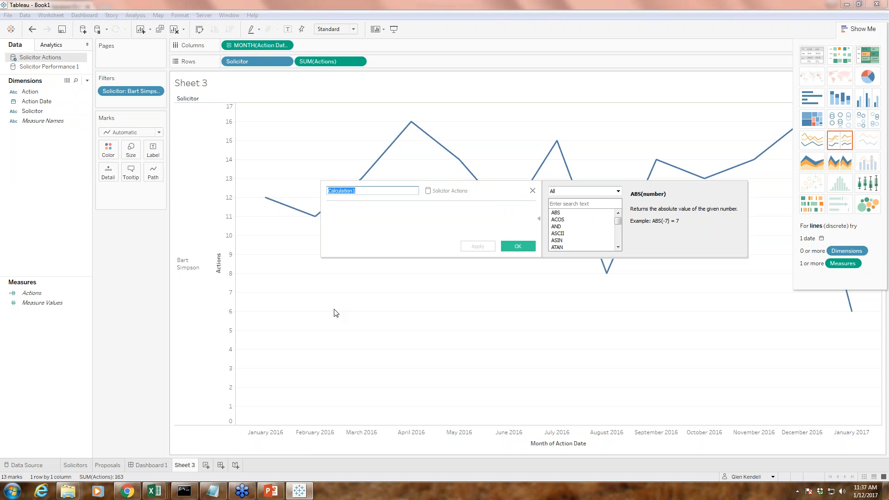
{"action": "type", "text": "Today"}
{"action": "left_click", "coordinate": [255, 404]}
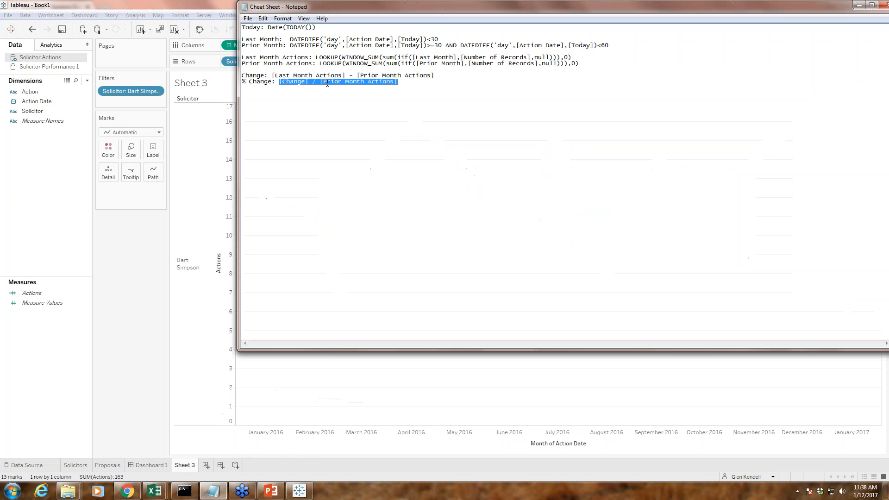
{"action": "left_click_drag", "start_coordinate": [267, 29], "coordinate": [322, 30]}
{"action": "key", "text": "ctrl+c"}
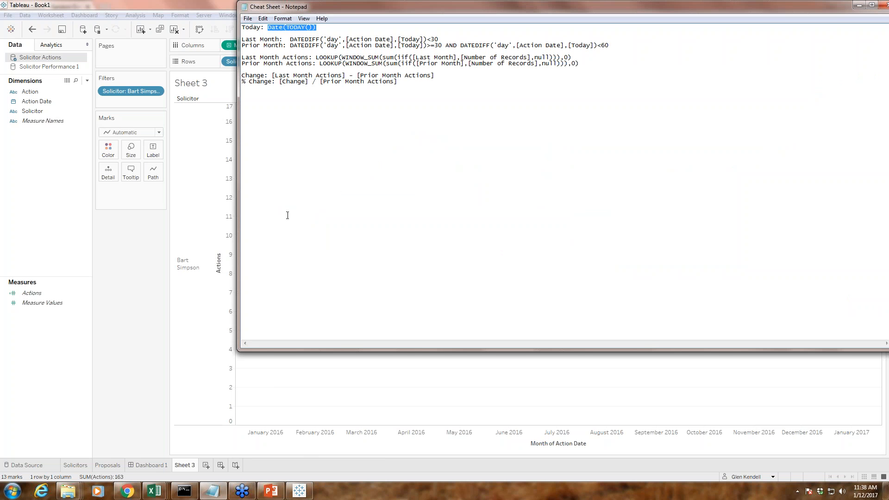
{"action": "left_click", "coordinate": [299, 491]}
{"action": "left_click", "coordinate": [373, 218]}
{"action": "key", "text": "ctrl+v"}
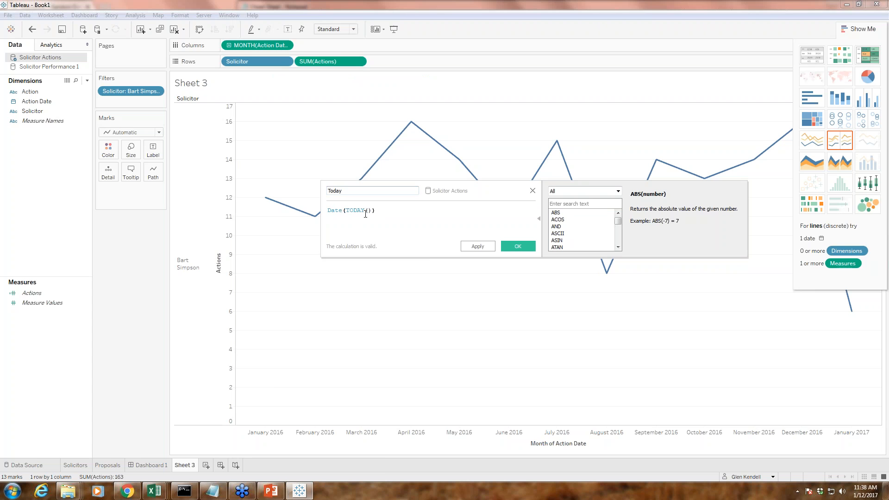
{"action": "left_click", "coordinate": [527, 246]}
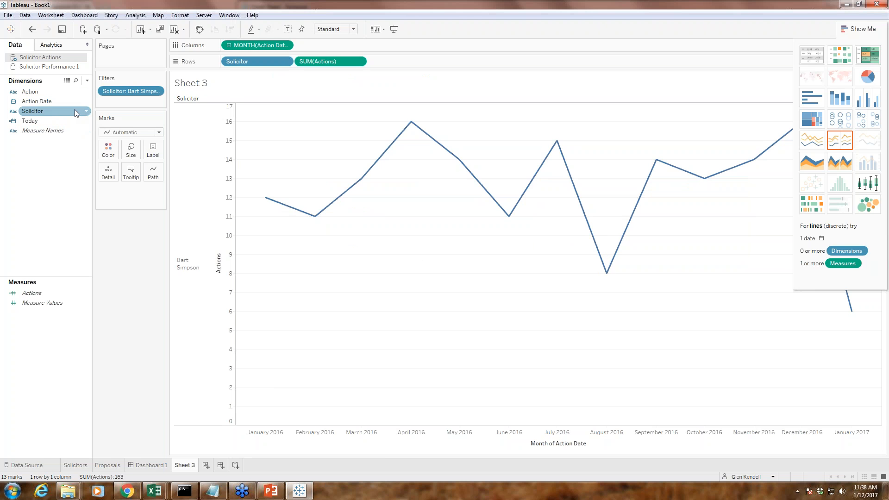
Create a calculated field named Last Month with the formula DATEDIFF('day',[Action Date],[Today])<30, copied from the Notepad Cheat Sheet
{"action": "left_click", "coordinate": [87, 81]}
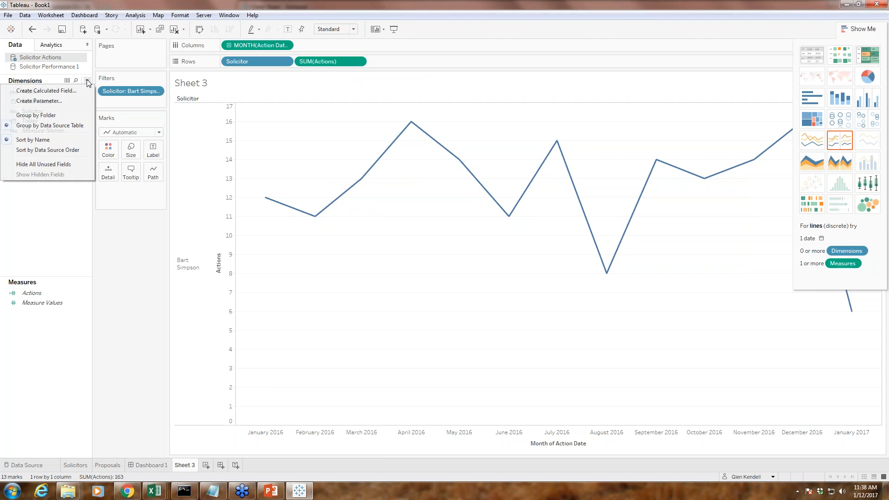
{"action": "left_click", "coordinate": [59, 90]}
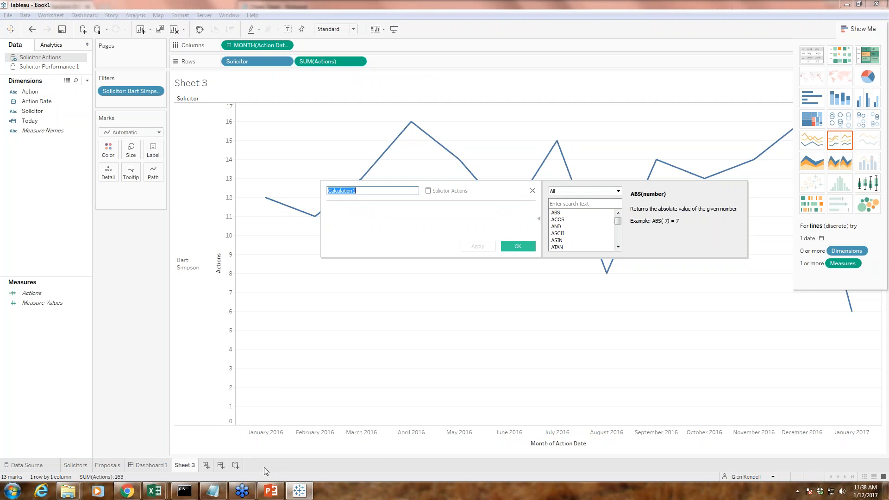
{"action": "type", "text": "Last Month"}
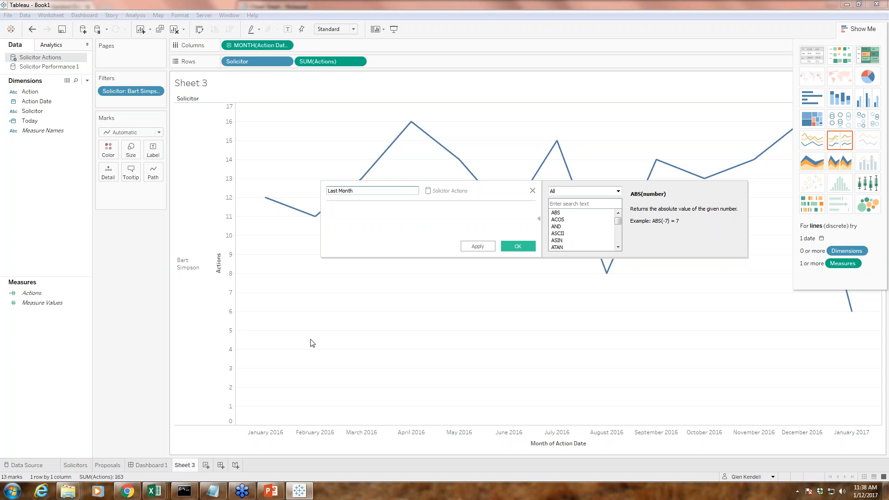
{"action": "left_click", "coordinate": [212, 490]}
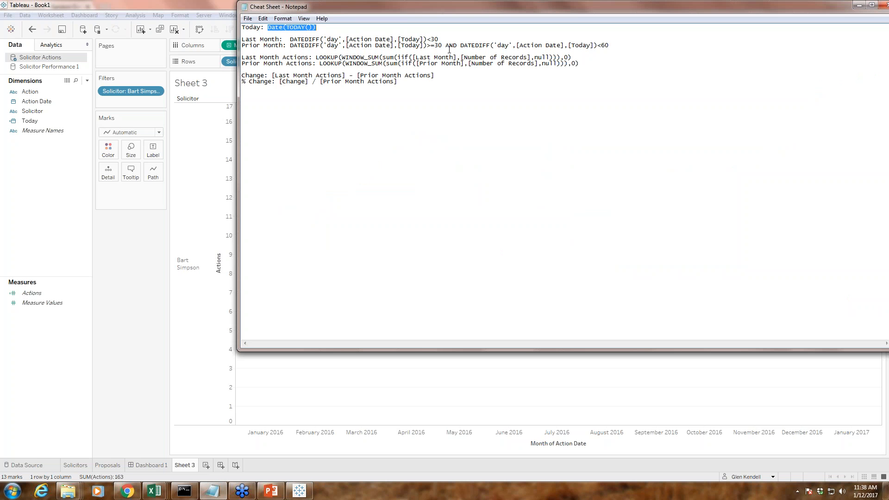
{"action": "left_click_drag", "start_coordinate": [435, 40], "coordinate": [291, 40]}
{"action": "key", "text": "ctrl+c"}
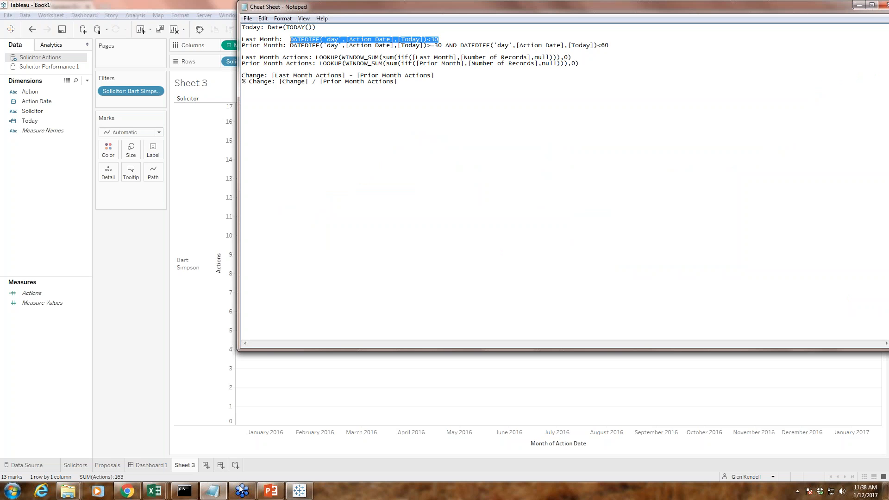
{"action": "left_click", "coordinate": [299, 490]}
{"action": "left_click", "coordinate": [380, 225]}
{"action": "key", "text": "ctrl+v"}
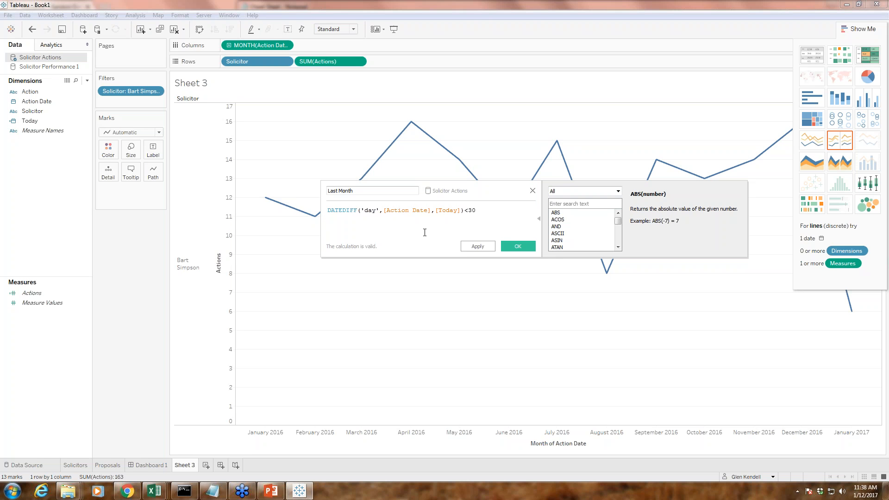
{"action": "left_click", "coordinate": [520, 251]}
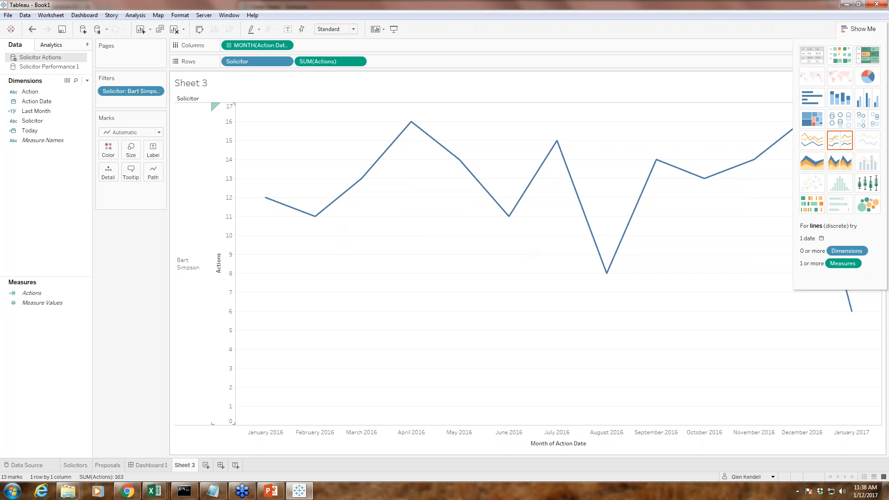
Start a calculated field named Prior Month with DATEDIFF('day',[Action Date],[Today])>=30 AND DATEDIFF('day',[Action Date],[Today])<60, copied from the Notepad Cheat Sheet
{"action": "left_click", "coordinate": [87, 81]}
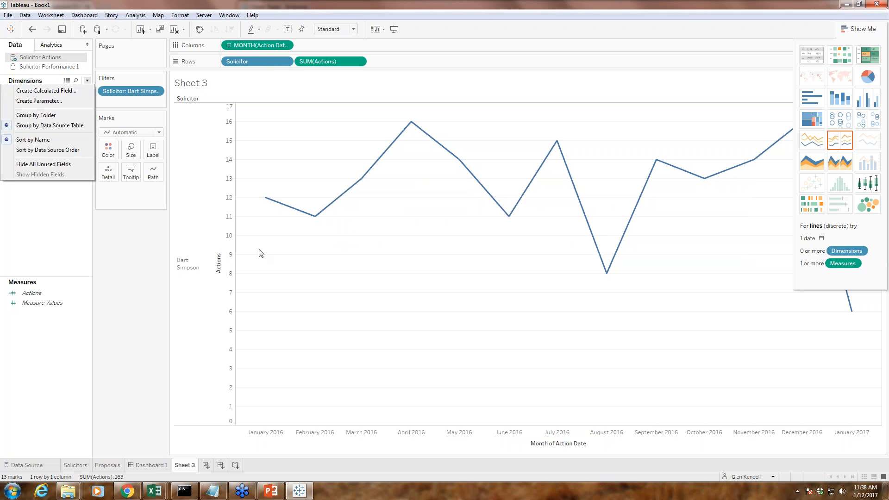
{"action": "left_click", "coordinate": [28, 91]}
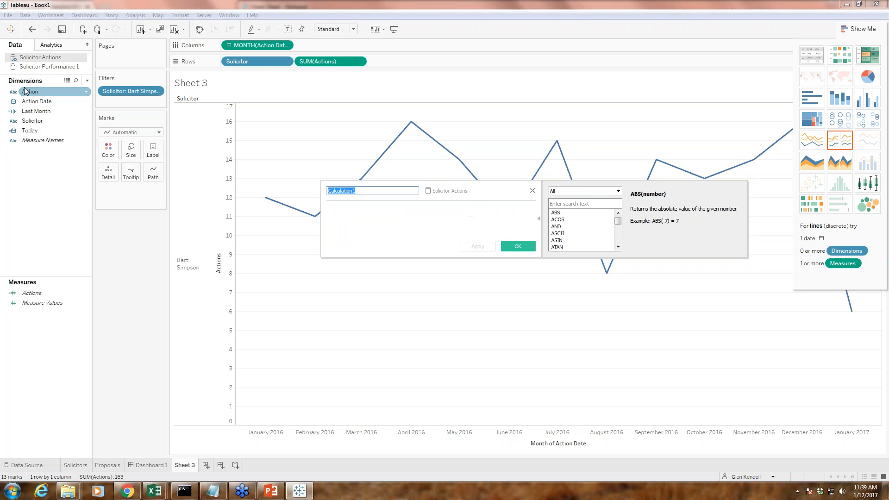
{"action": "type", "text": "Pi"}
{"action": "type", "text": "ior Month"}
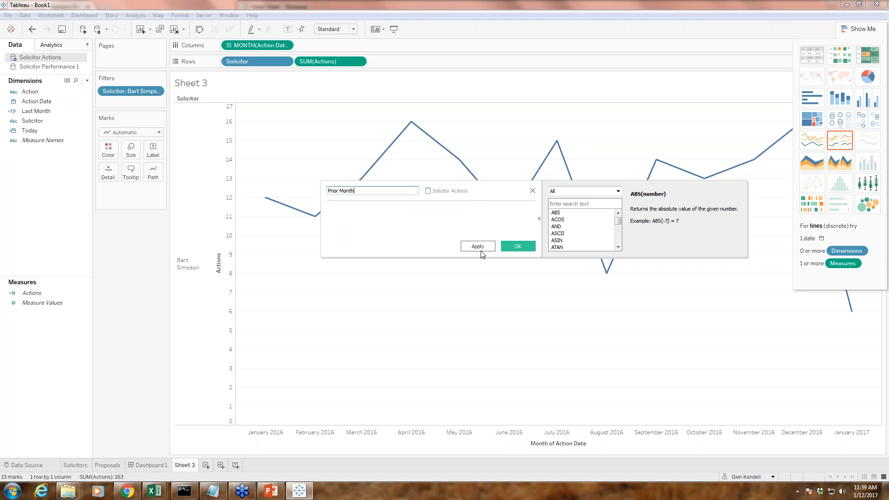
{"action": "left_click", "coordinate": [217, 492]}
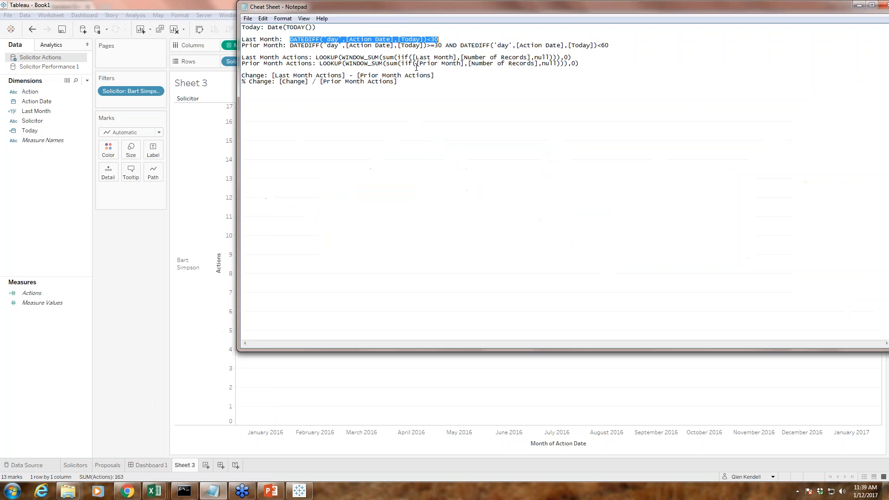
{"action": "left_click_drag", "start_coordinate": [609, 45], "coordinate": [291, 45]}
{"action": "key", "text": "ctrl+c"}
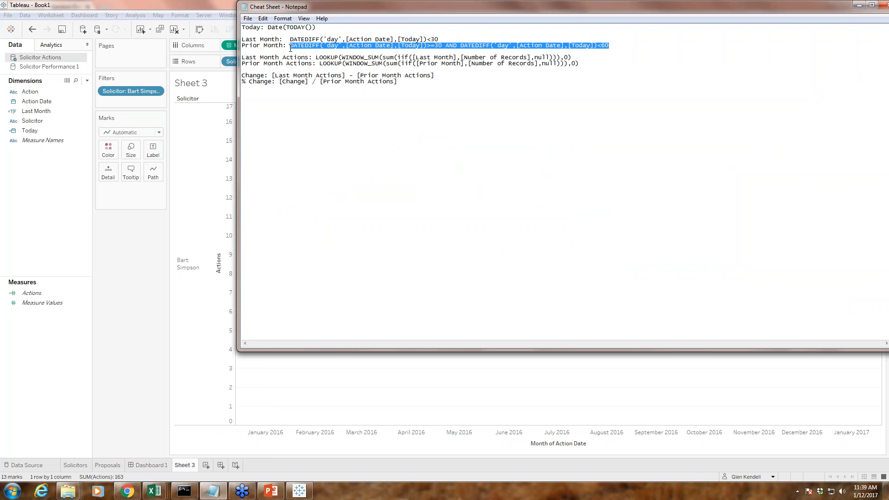
{"action": "left_click", "coordinate": [306, 491]}
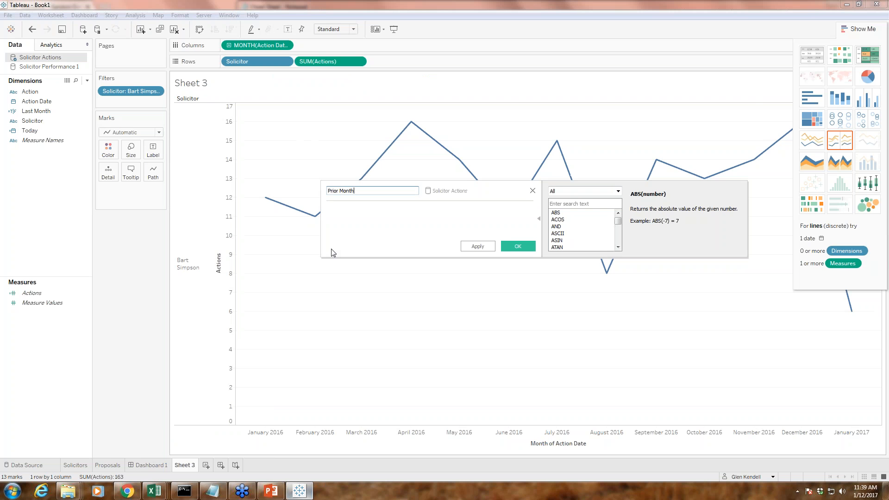
{"action": "left_click", "coordinate": [358, 219]}
{"action": "key", "text": "ctrl+v"}
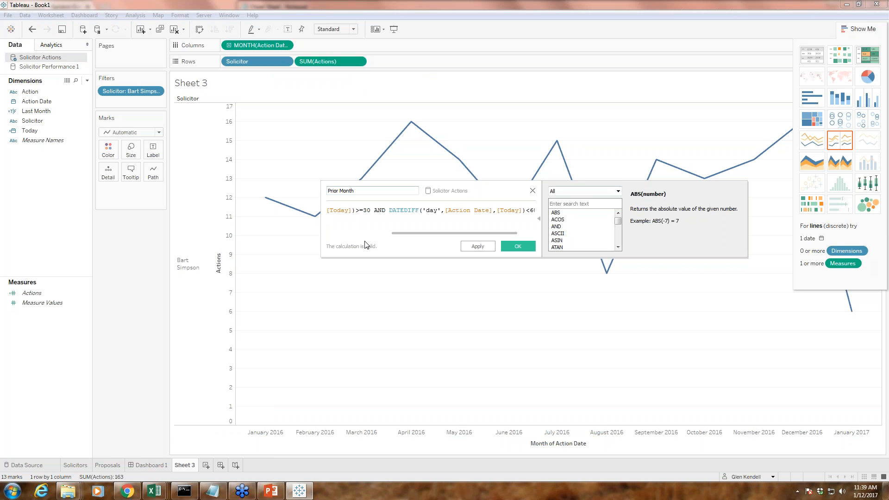
Review the >=30 and <60 day conditions in the Prior Month formula and save the calculated field
{"action": "left_click_drag", "start_coordinate": [415, 233], "coordinate": [338, 233]}
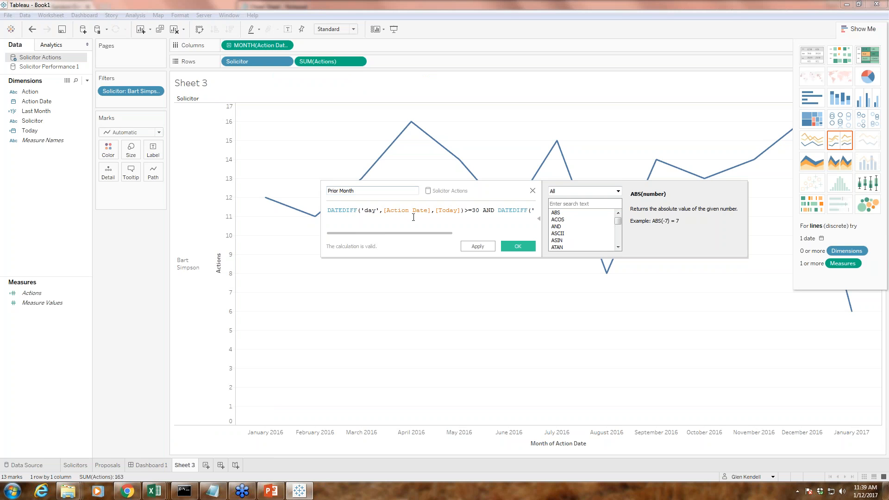
{"action": "mouse_move", "coordinate": [479, 211]}
{"action": "left_mouse_down"}
{"action": "mouse_move", "coordinate": [329, 212]}
{"action": "mouse_move", "coordinate": [464, 211]}
{"action": "left_mouse_up"}
{"action": "left_click_drag", "start_coordinate": [436, 237], "coordinate": [515, 235]}
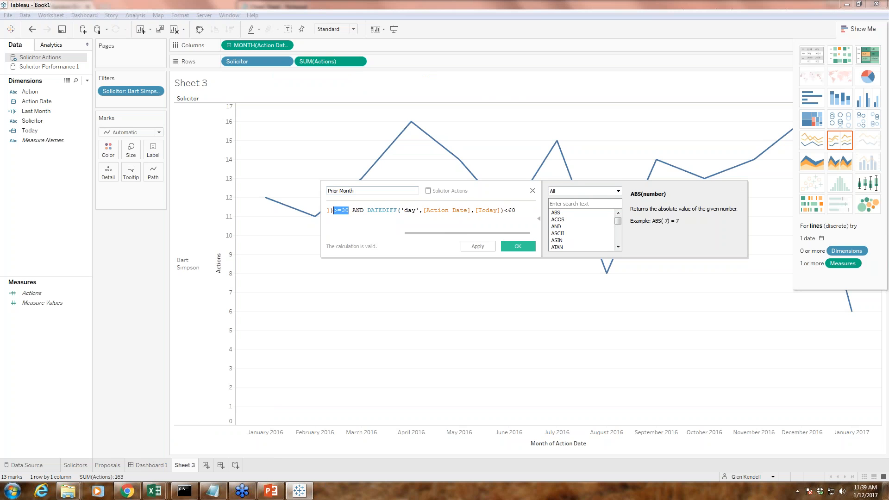
{"action": "left_click", "coordinate": [516, 210]}
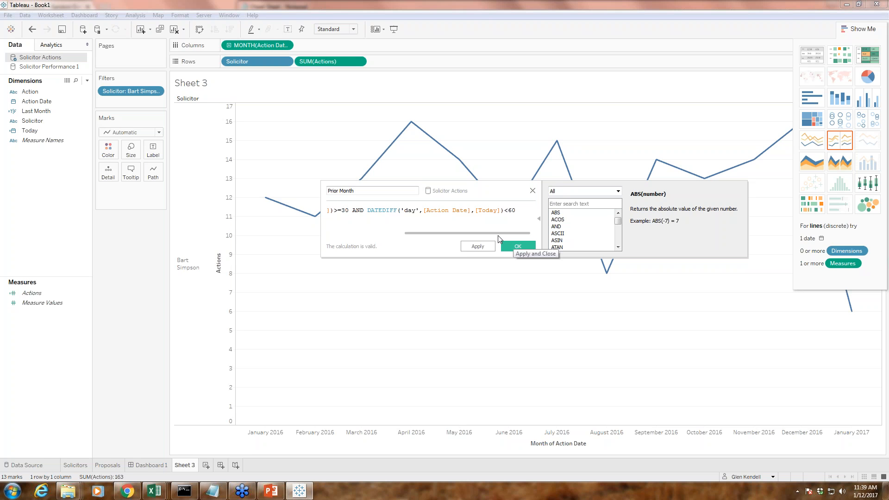
{"action": "left_click_drag", "start_coordinate": [527, 231], "coordinate": [383, 233]}
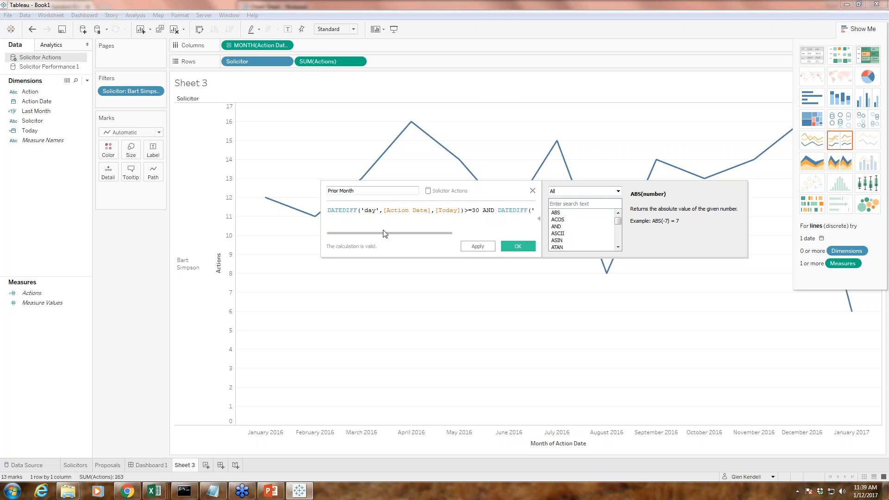
{"action": "left_click", "coordinate": [517, 246]}
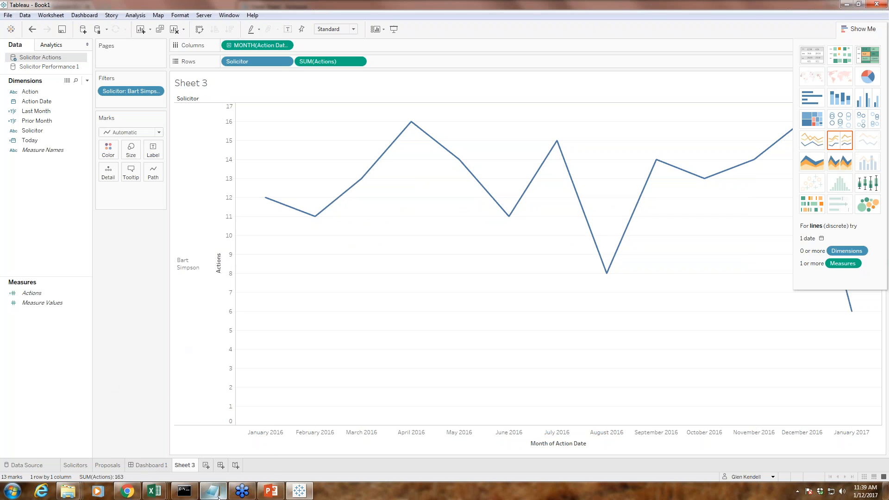
Start a new calculated field in the Solicitor Actions data source and name it Actions LM
{"action": "mouse_move", "coordinate": [219, 497]}
{"action": "left_click", "coordinate": [87, 80]}
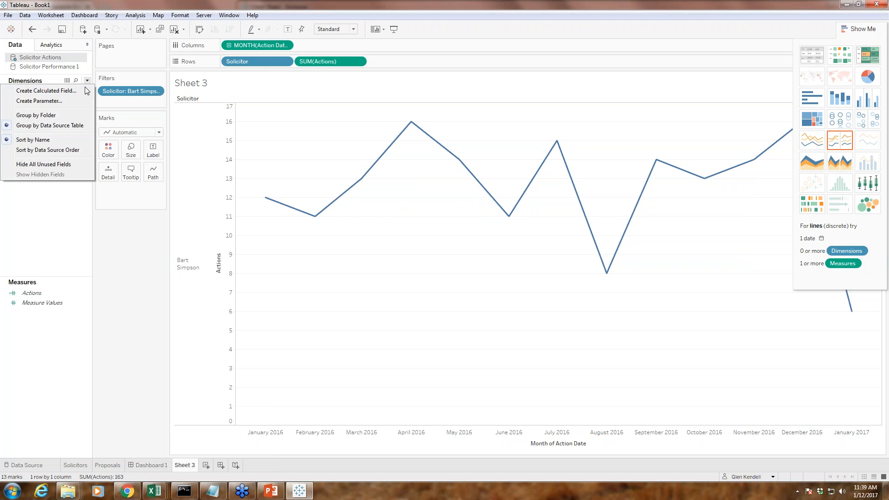
{"action": "left_click", "coordinate": [65, 91]}
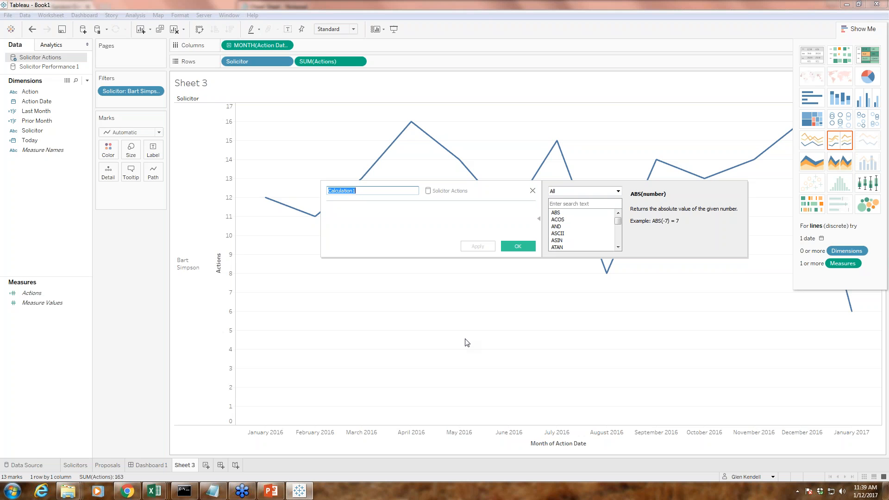
{"action": "type", "text": "Action"}
{"action": "type", "text": "s MB"}
{"action": "key", "text": "BackSpace"}
{"action": "key", "text": "BackSpace"}
{"action": "type", "text": "Last M"}
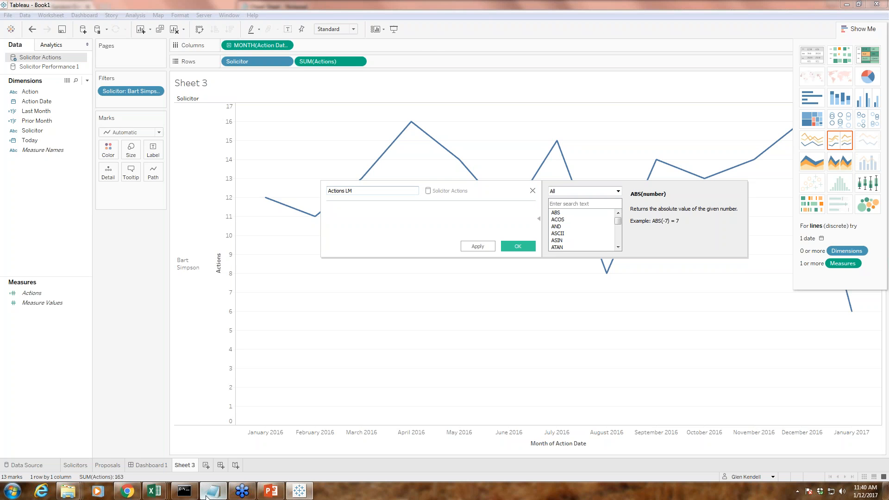
Fill Actions LM with LOOKUP(WINDOW_SUM(sum(iif([Last Month],[Number of Records],null))),0), copied from the Notepad Cheat Sheet, and review the formula
{"action": "left_click", "coordinate": [213, 491]}
{"action": "left_click_drag", "start_coordinate": [590, 58], "coordinate": [318, 55]}
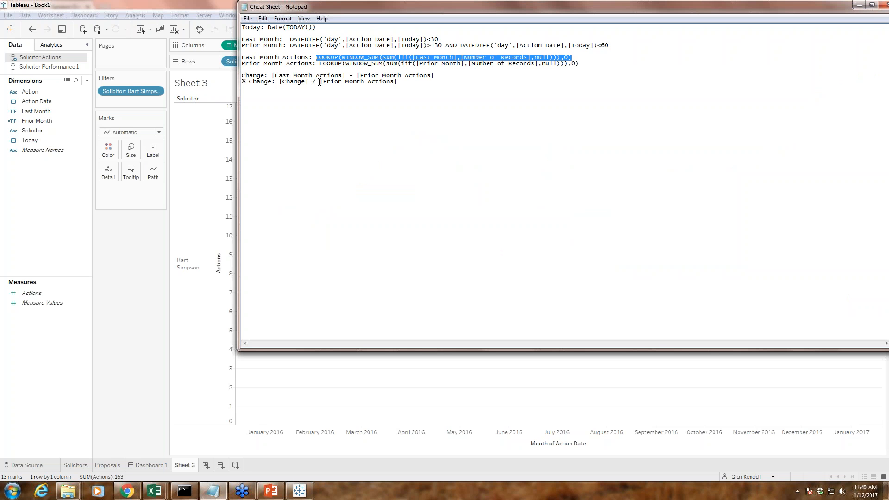
{"action": "key", "text": "ctrl+c"}
{"action": "left_click", "coordinate": [299, 490]}
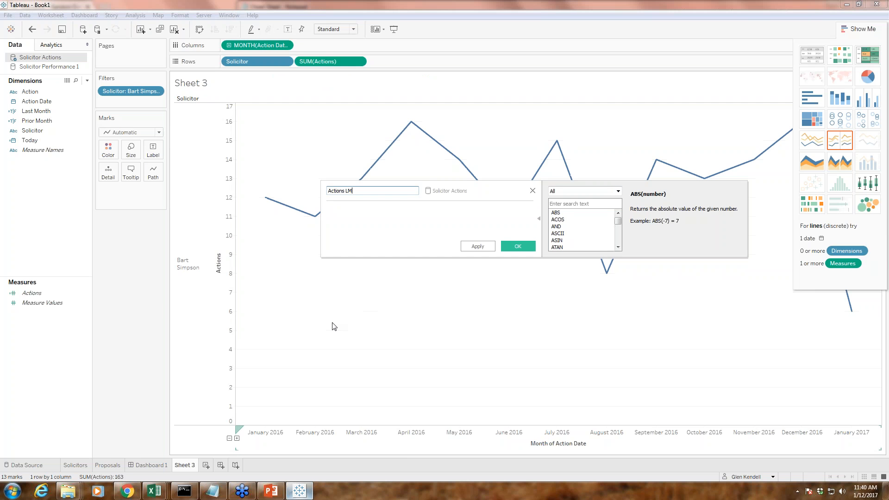
{"action": "key", "text": "ctrl+v"}
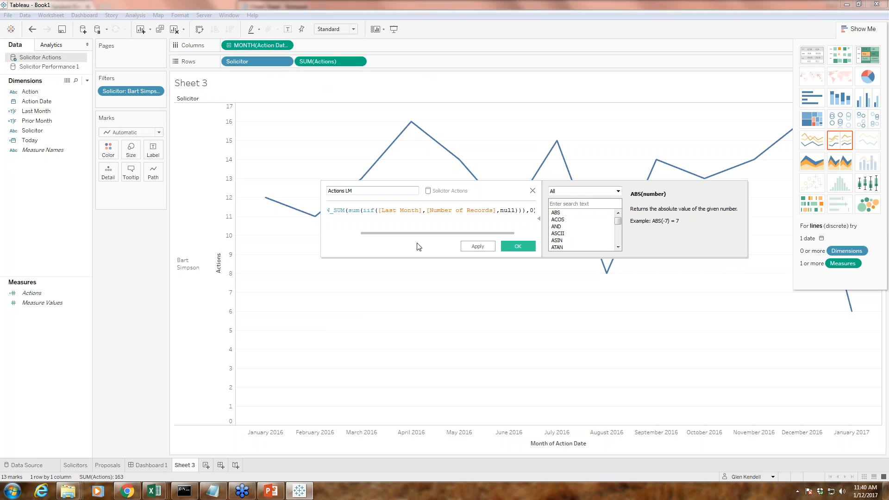
{"action": "left_click_drag", "start_coordinate": [399, 224], "coordinate": [336, 225]}
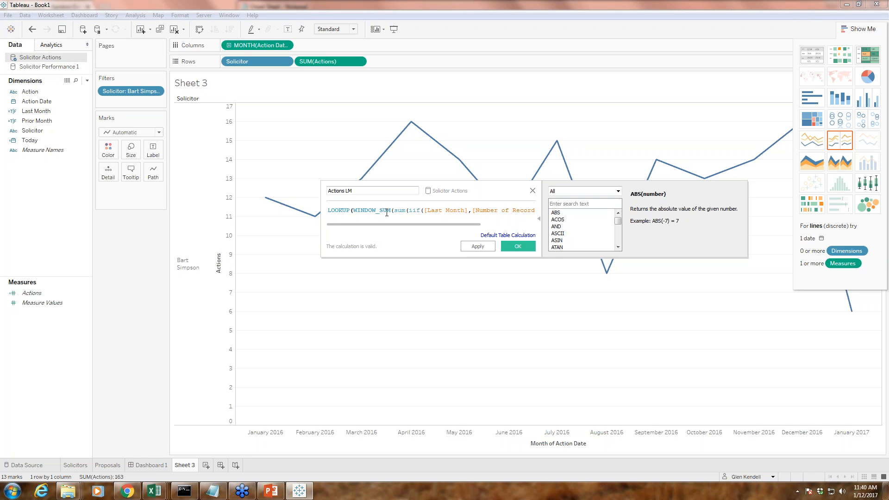
{"action": "left_click_drag", "start_coordinate": [377, 224], "coordinate": [407, 227]}
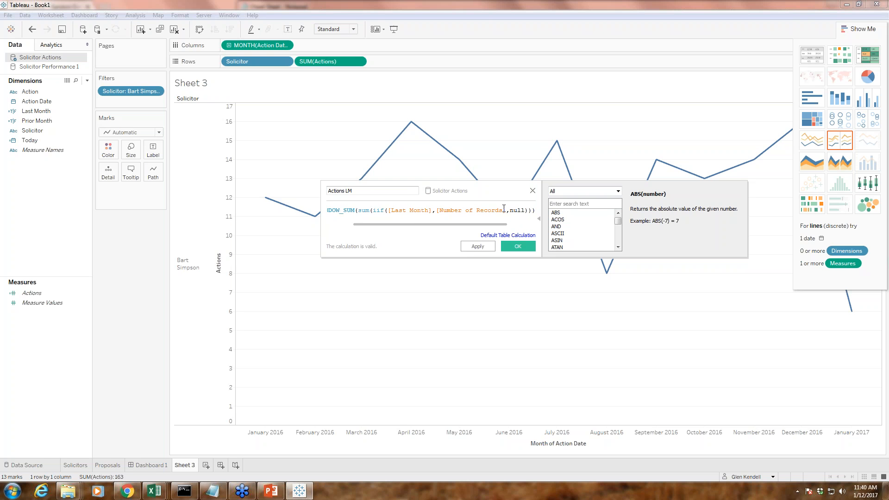
{"action": "left_click_drag", "start_coordinate": [504, 210], "coordinate": [440, 204]}
{"action": "type", "text": "A"}
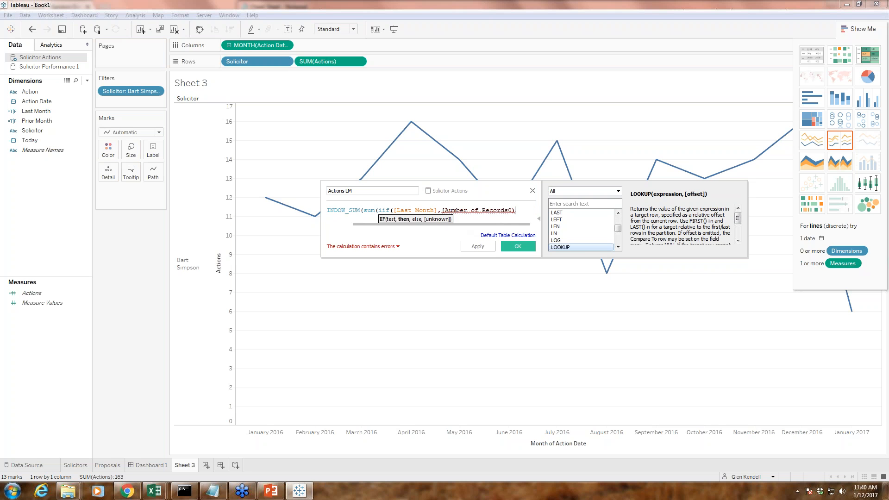
{"action": "left_click_drag", "start_coordinate": [524, 210], "coordinate": [269, 201]}
{"action": "key", "text": "ctrl+z"}
Replace the Number of Records reference in the Actions LM formula with Actions and save the field
{"action": "left_click_drag", "start_coordinate": [492, 211], "coordinate": [429, 211]}
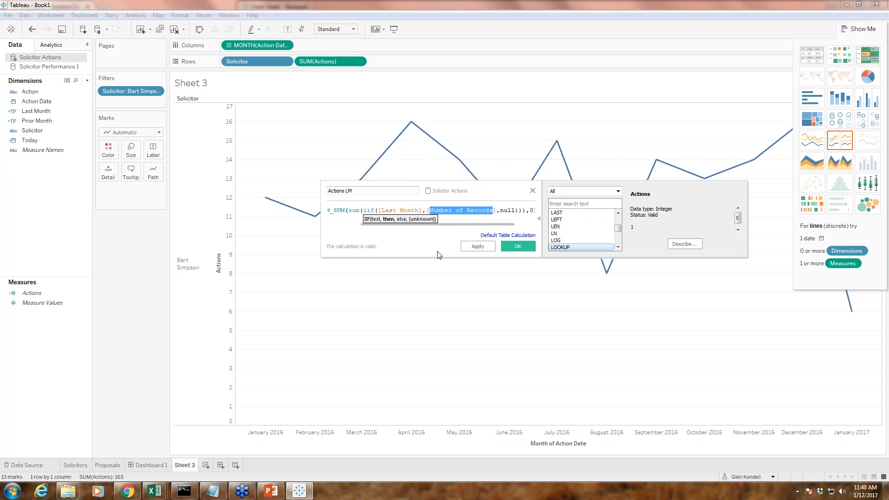
{"action": "type", "text": "Actions"}
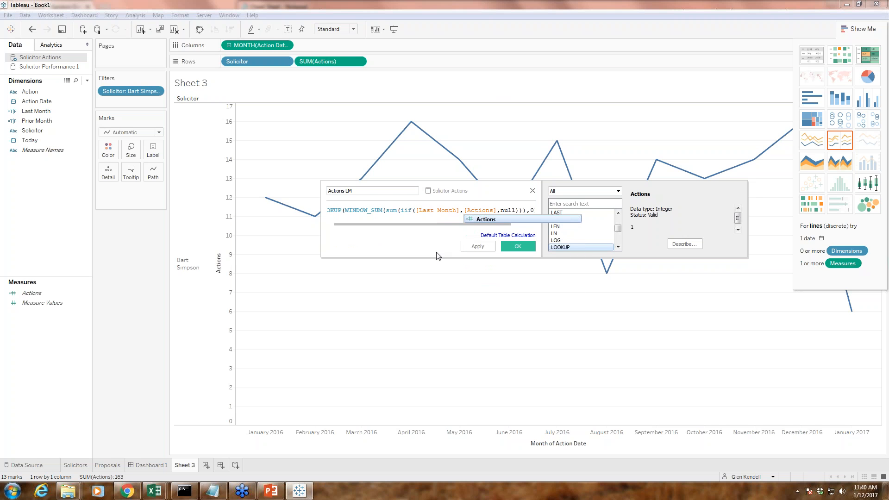
{"action": "left_click", "coordinate": [410, 233]}
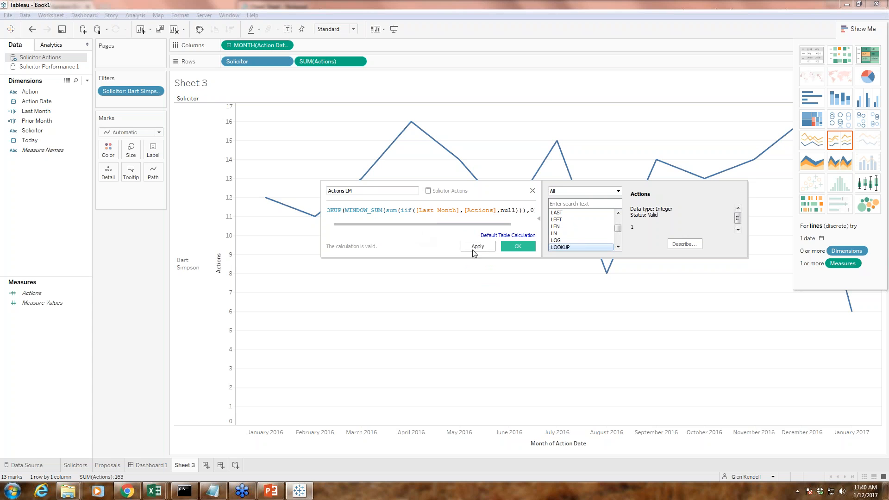
{"action": "left_click", "coordinate": [517, 248]}
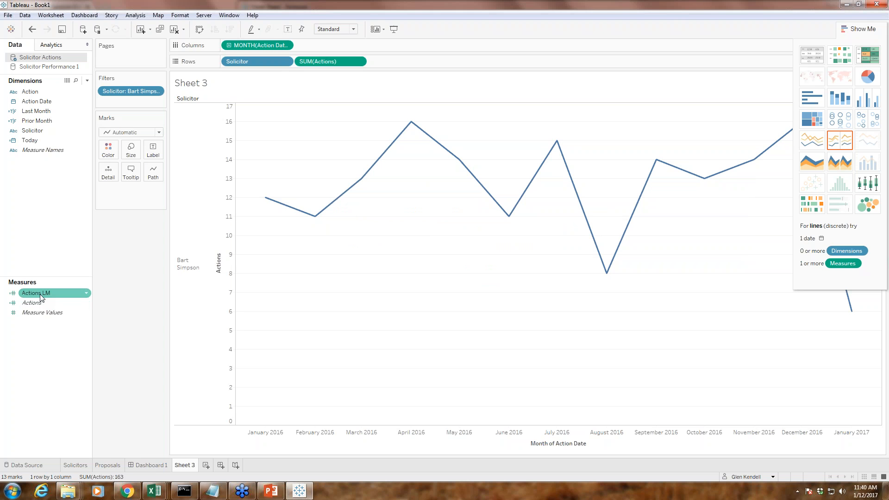
Start a calculated field named Action PM with LOOKUP(WINDOW_SUM(sum(iif([Prior Month],[Number of Records],null))),0), copied from the Notepad Cheat Sheet
{"action": "left_click", "coordinate": [87, 81]}
{"action": "left_click", "coordinate": [88, 91]}
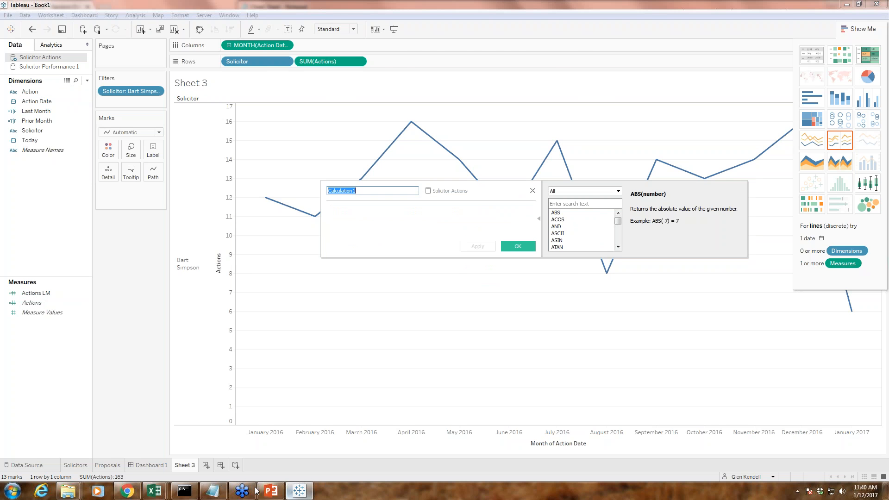
{"action": "left_click", "coordinate": [212, 490]}
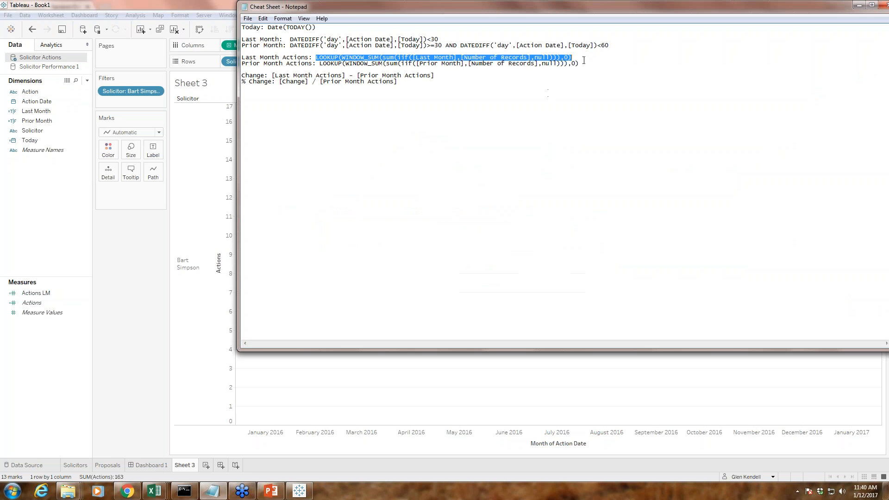
{"action": "left_click", "coordinate": [585, 60]}
{"action": "left_click", "coordinate": [586, 64]}
{"action": "left_click_drag", "start_coordinate": [584, 61], "coordinate": [319, 63]}
{"action": "left_click", "coordinate": [322, 69]}
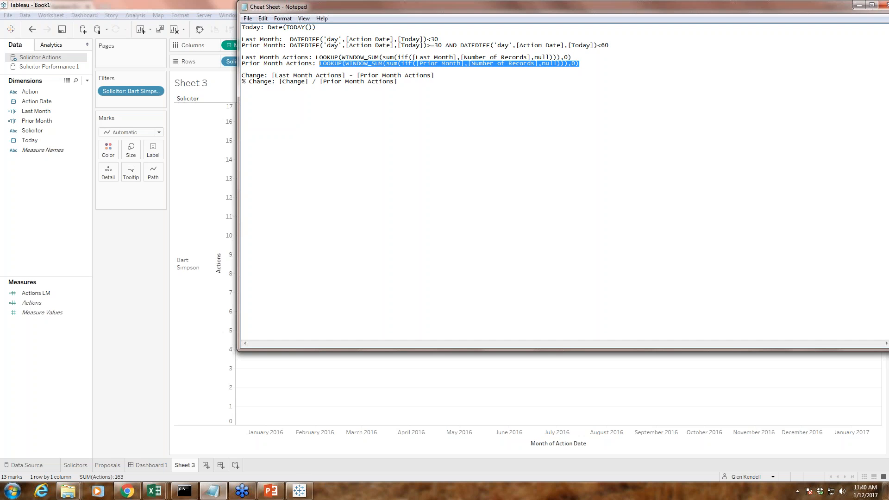
{"action": "left_click", "coordinate": [299, 490]}
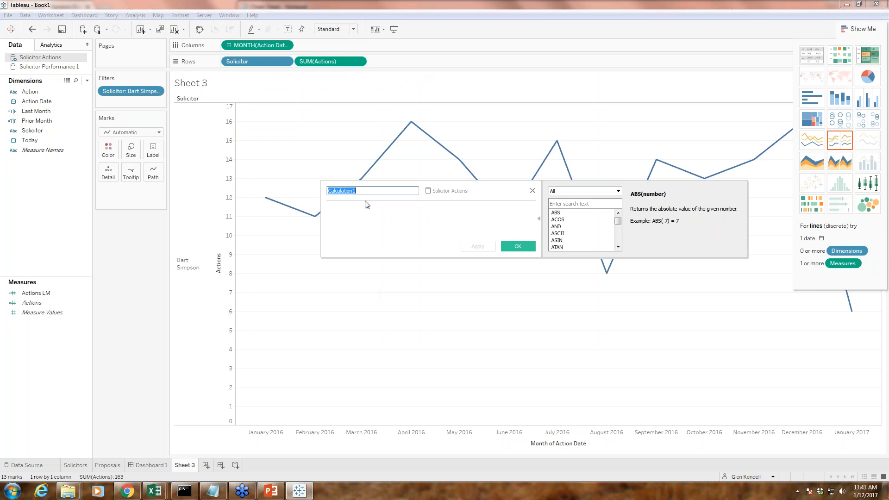
{"action": "type", "text": "Action PM"}
{"action": "left_click", "coordinate": [359, 225]}
{"action": "key", "text": "ctrl+v"}
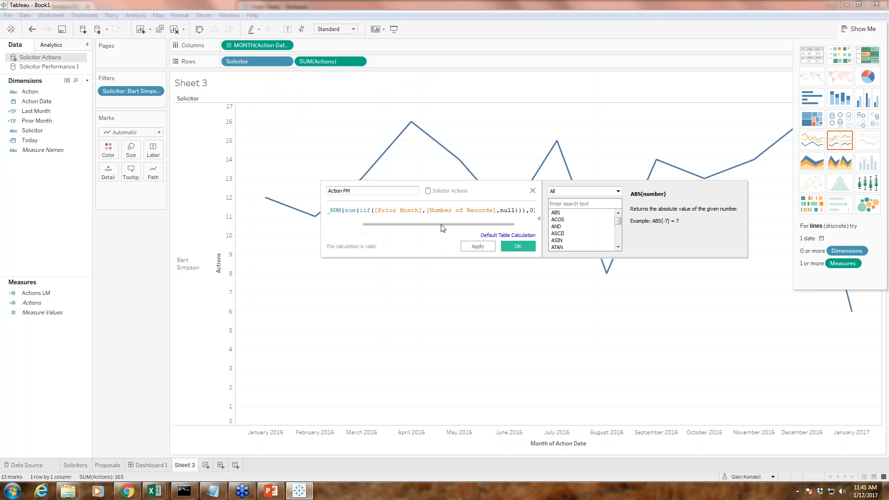
Change the Number of Records reference in the Action PM formula to Actions and save the field
{"action": "left_click_drag", "start_coordinate": [492, 216], "coordinate": [429, 212]}
{"action": "type", "text": "Actions"}
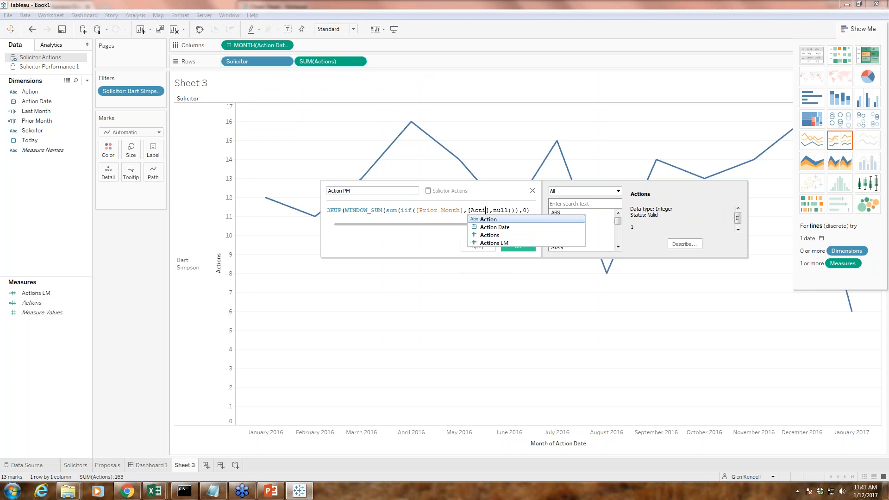
{"action": "left_click", "coordinate": [424, 239]}
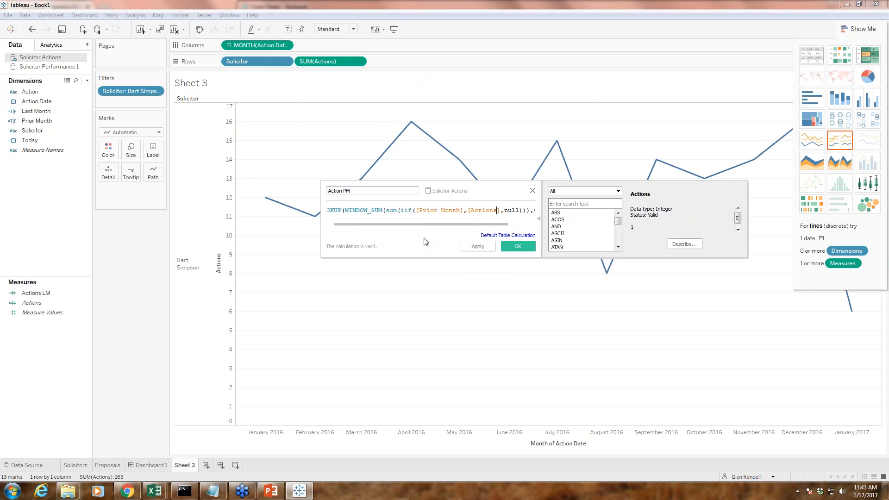
{"action": "left_click_drag", "start_coordinate": [364, 224], "coordinate": [411, 237]}
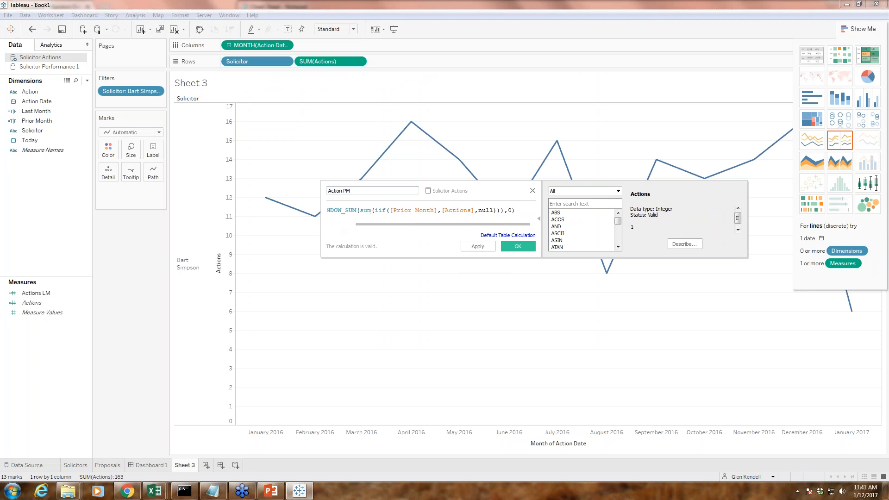
{"action": "left_click", "coordinate": [519, 247]}
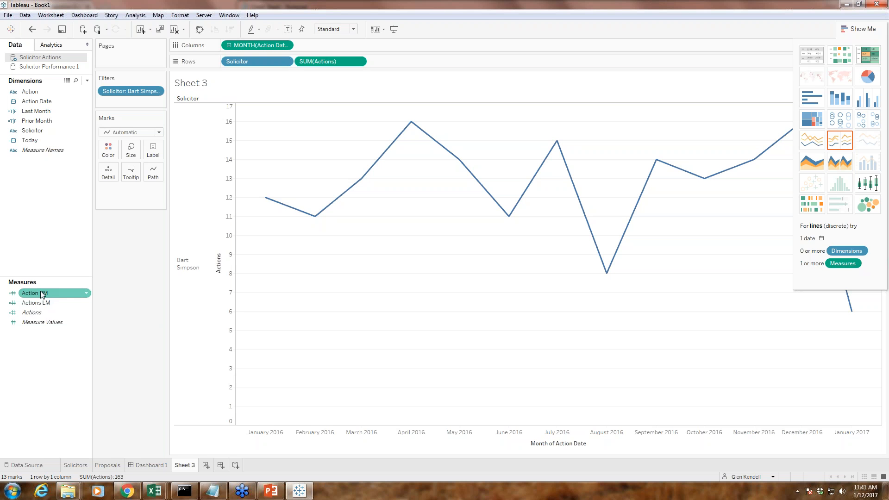
Add the Action PM measure to the rows between Solicitor and SUM(Actions)
{"action": "left_click_drag", "start_coordinate": [39, 296], "coordinate": [292, 60]}
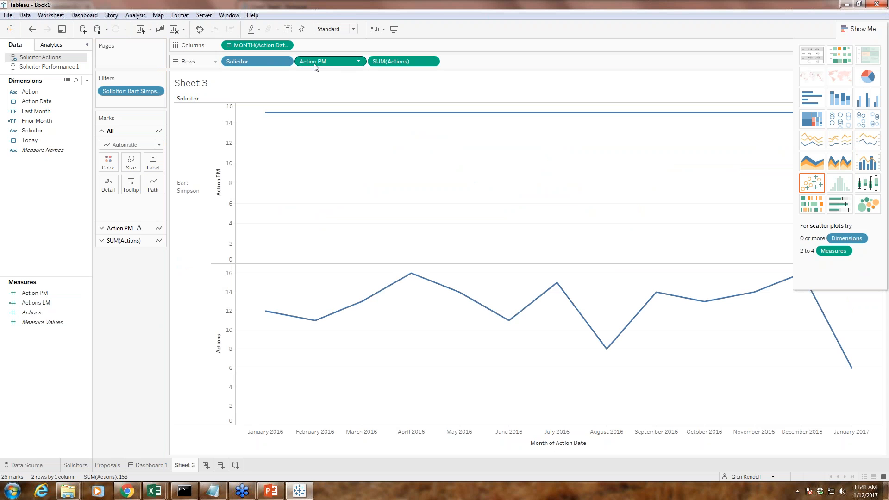
Convert Action PM on the rows to discrete and add Actions LM right after it as a discrete field
{"action": "left_click", "coordinate": [358, 62]}
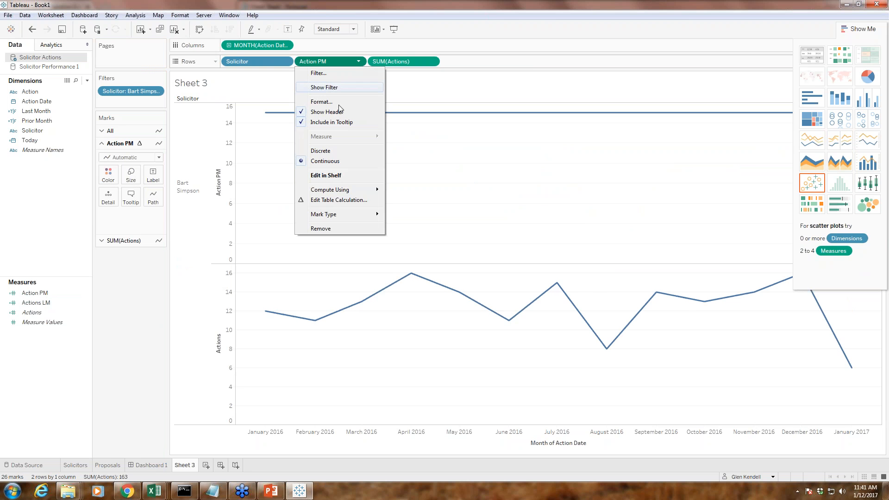
{"action": "left_click", "coordinate": [329, 152]}
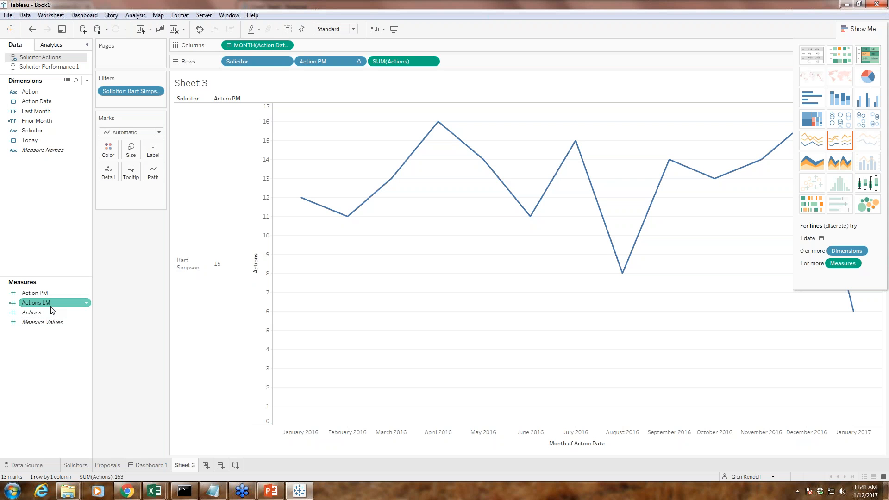
{"action": "left_click_drag", "start_coordinate": [52, 307], "coordinate": [369, 59]}
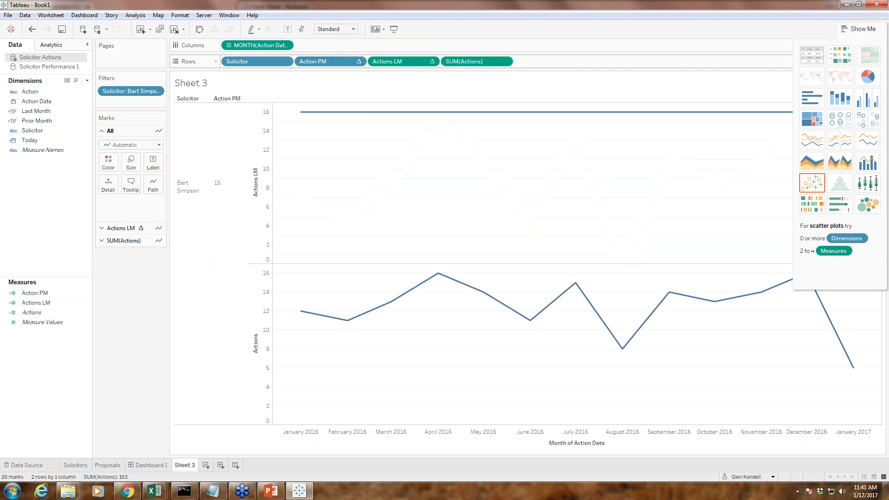
{"action": "left_click", "coordinate": [432, 63]}
{"action": "left_click", "coordinate": [408, 154]}
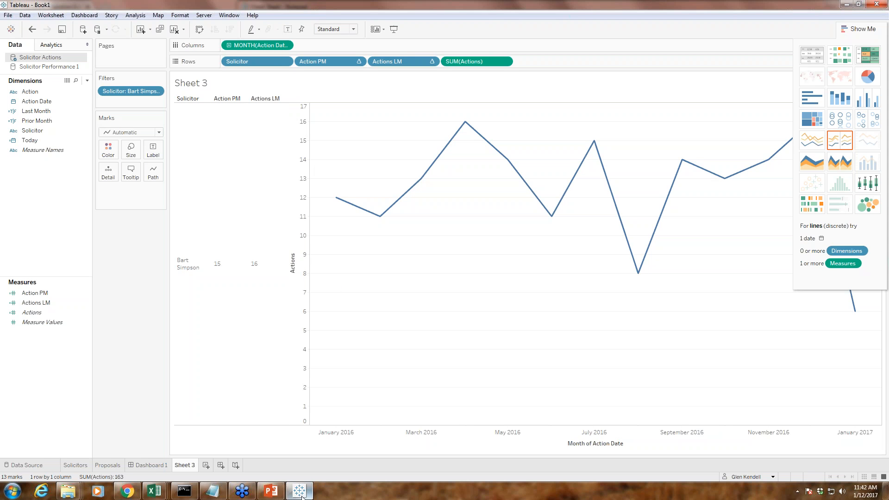
Start a calculated field named Change with [Action PM] as the first term of its formula
{"action": "left_click", "coordinate": [87, 80]}
{"action": "left_click", "coordinate": [55, 93]}
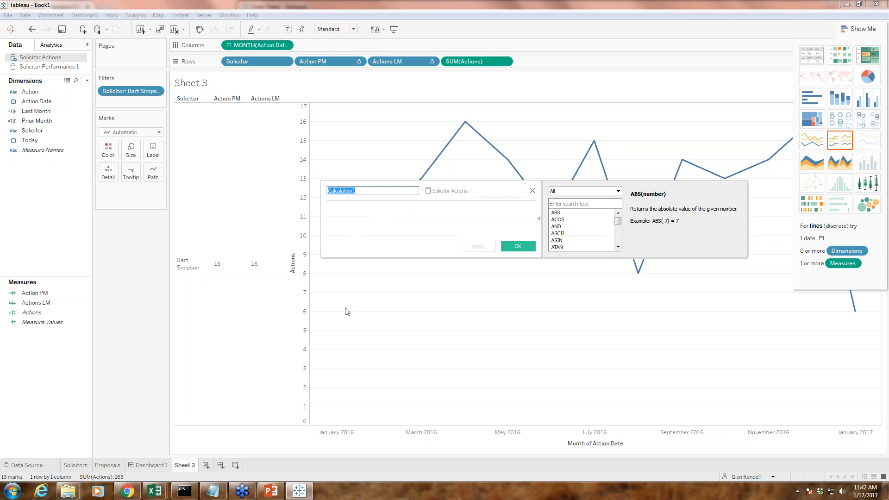
{"action": "type", "text": "Change"}
{"action": "key", "text": "Tab"}
{"action": "type", "text": "[Acdt"}
{"action": "key", "text": "BackSpace"}
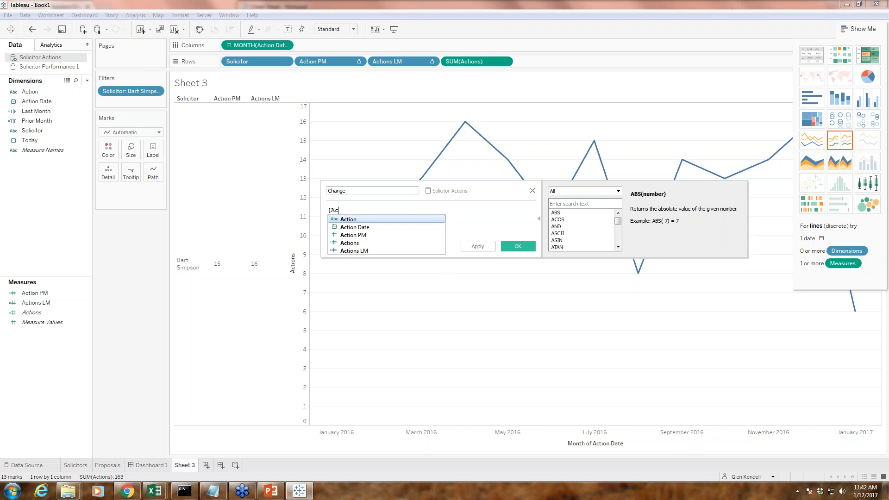
{"action": "key", "text": "Down"}
{"action": "key", "text": "Down"}
{"action": "key", "text": "Return"}
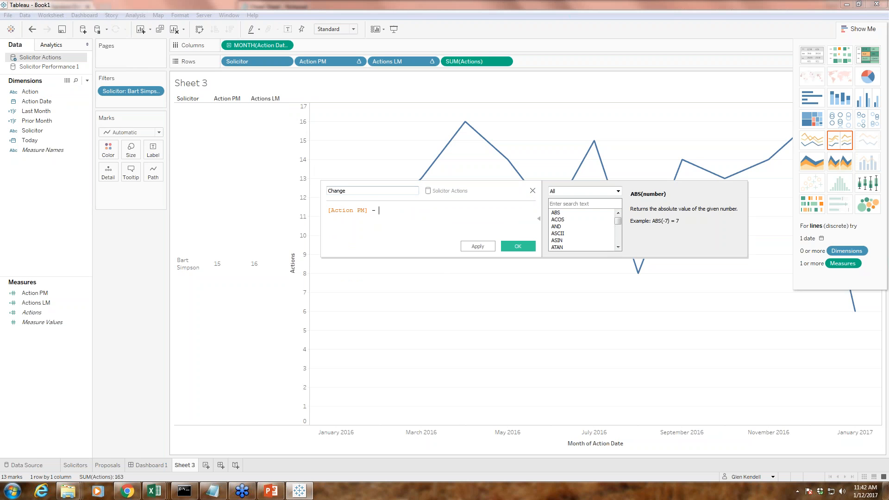
Subtract [Actions LM] in the Change formula and save the field
{"action": "type", "text": "- [Action"}
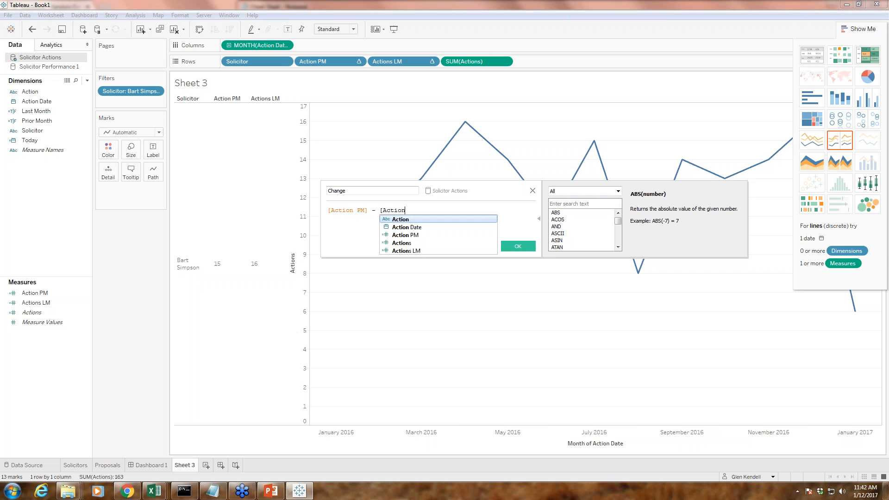
{"action": "key", "text": "Down"}
{"action": "key", "text": "Down"}
{"action": "key", "text": "Down"}
{"action": "key", "text": "Down"}
{"action": "key", "text": "Return"}
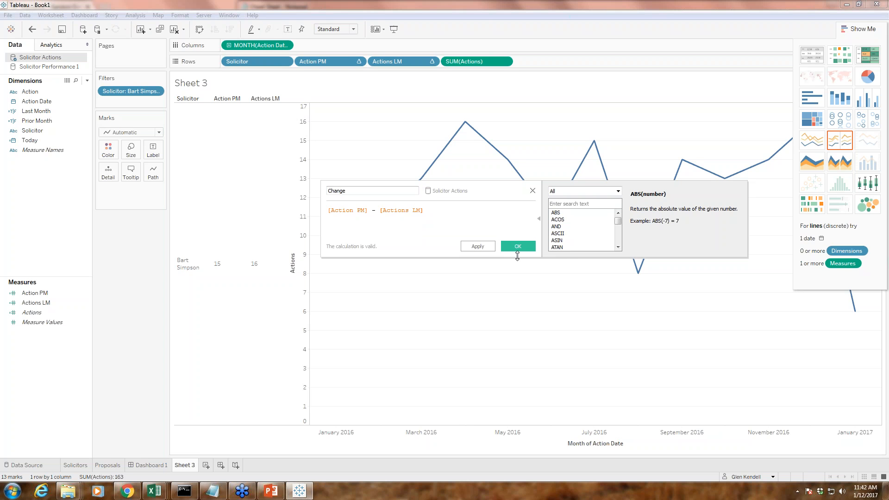
{"action": "left_click", "coordinate": [518, 247]}
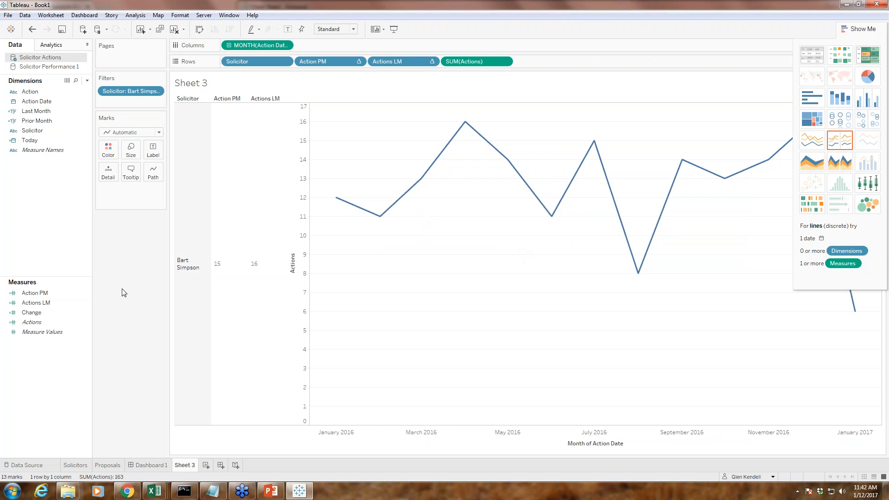
Start a calculated field named % Percent Change with [Change] / [Prior Month Actions], copied from the Notepad Cheat Sheet without its label
{"action": "left_click", "coordinate": [87, 81]}
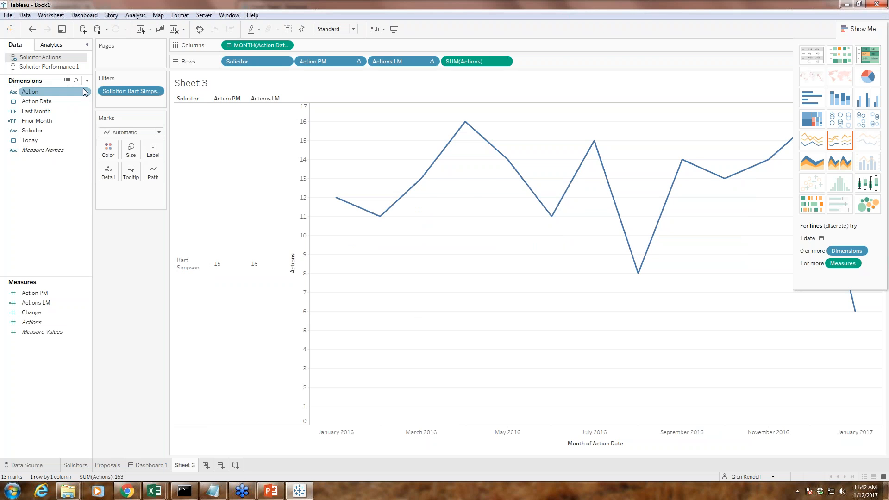
{"action": "left_click", "coordinate": [37, 89]}
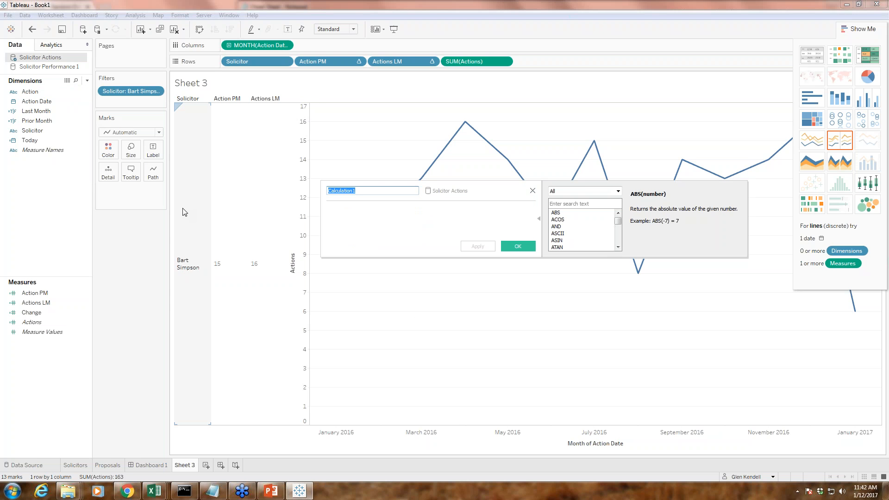
{"action": "type", "text": "% Percent"}
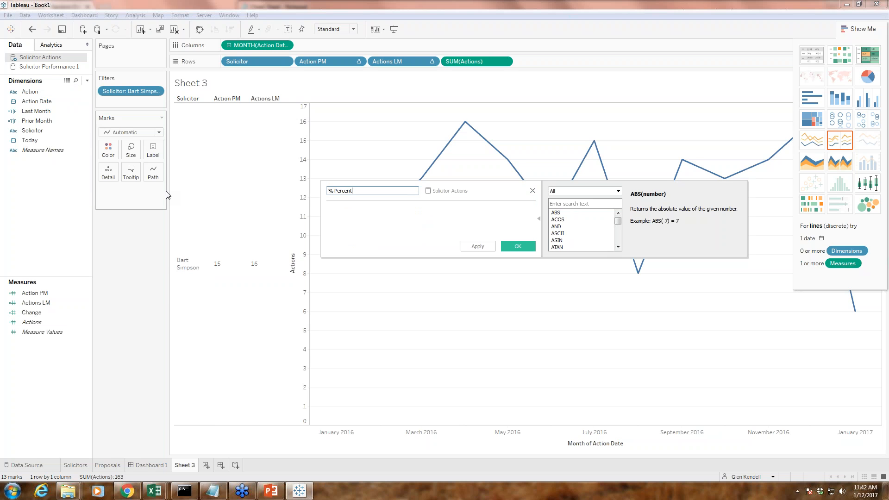
{"action": "type", "text": " Change"}
{"action": "left_click", "coordinate": [212, 491]}
{"action": "left_click_drag", "start_coordinate": [406, 82], "coordinate": [221, 80]}
{"action": "key", "text": "ctrl+c"}
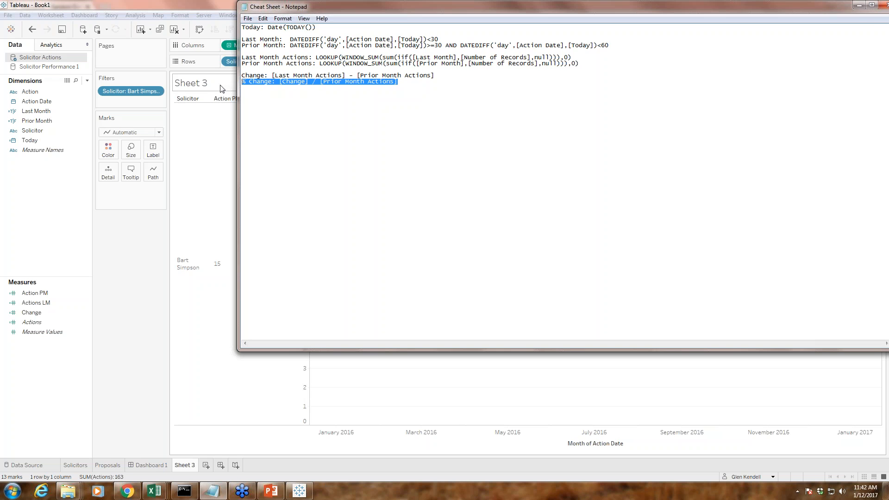
{"action": "left_click", "coordinate": [299, 491]}
{"action": "left_click", "coordinate": [369, 216]}
{"action": "key", "text": "ctrl+v"}
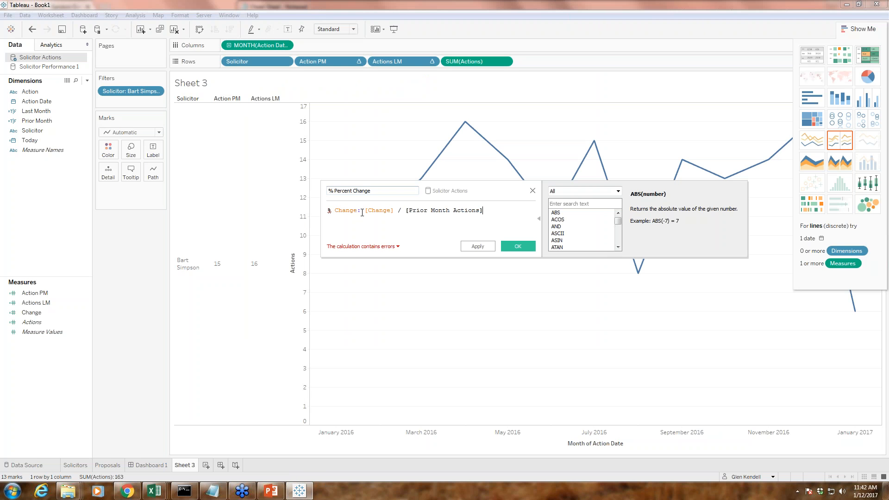
{"action": "left_click_drag", "start_coordinate": [367, 211], "coordinate": [316, 208]}
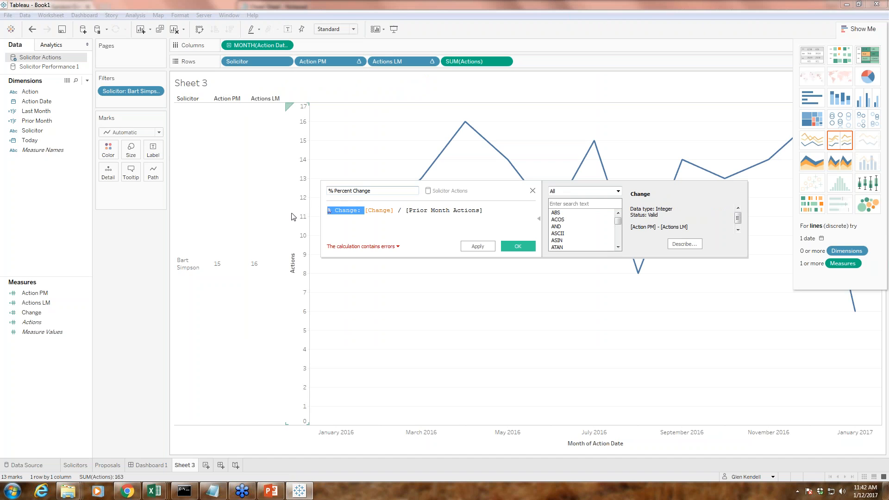
{"action": "key", "text": "BackSpace"}
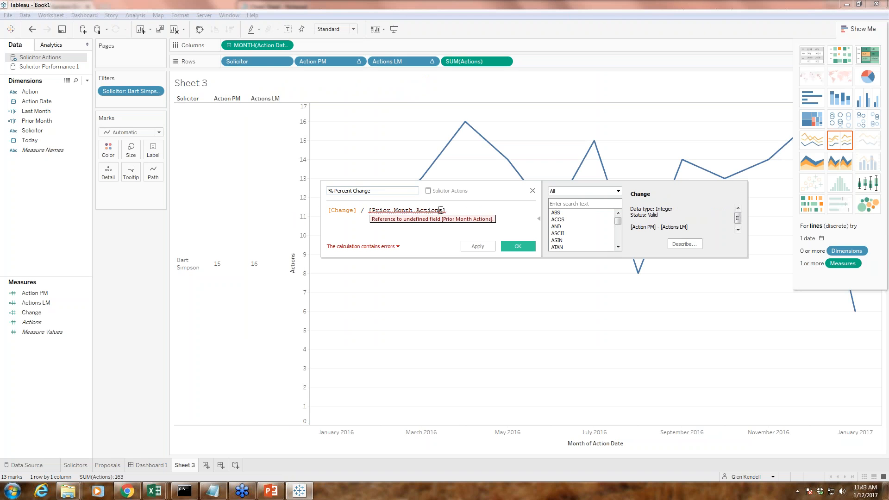
Try to replace the Prior Month Actions reference in the % Percent Change formula with Actions PM
{"action": "left_click_drag", "start_coordinate": [438, 211], "coordinate": [375, 208]}
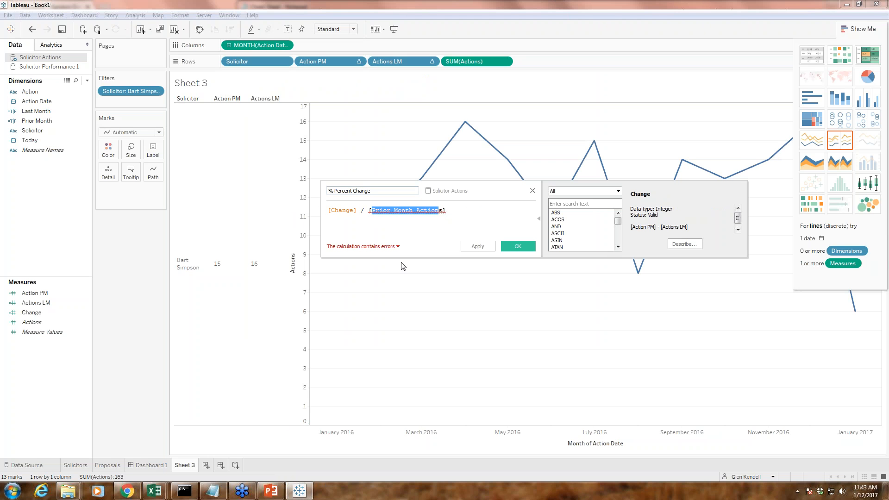
{"action": "key", "text": "BackSpace"}
{"action": "type", "text": "Actopm"}
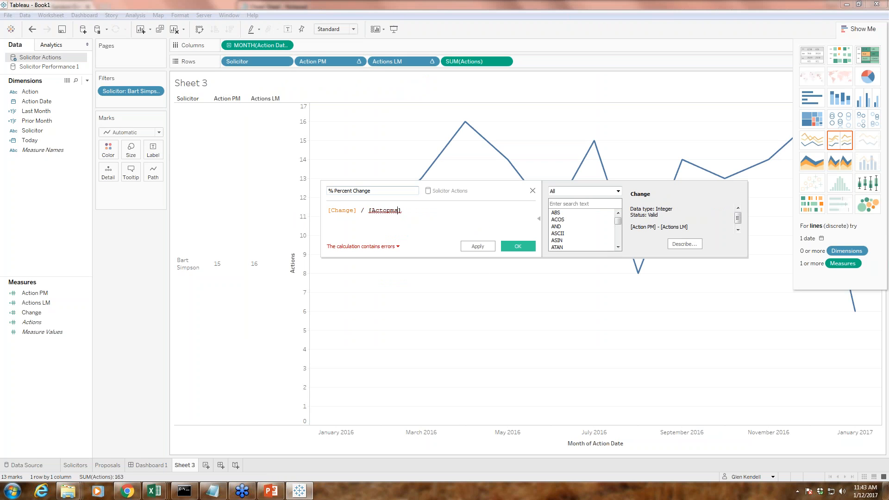
{"action": "key", "text": "BackSpace"}
{"action": "key", "text": "BackSpace"}
{"action": "key", "text": "BackSpace"}
{"action": "key", "text": "BackSpace"}
{"action": "key", "text": "Delete"}
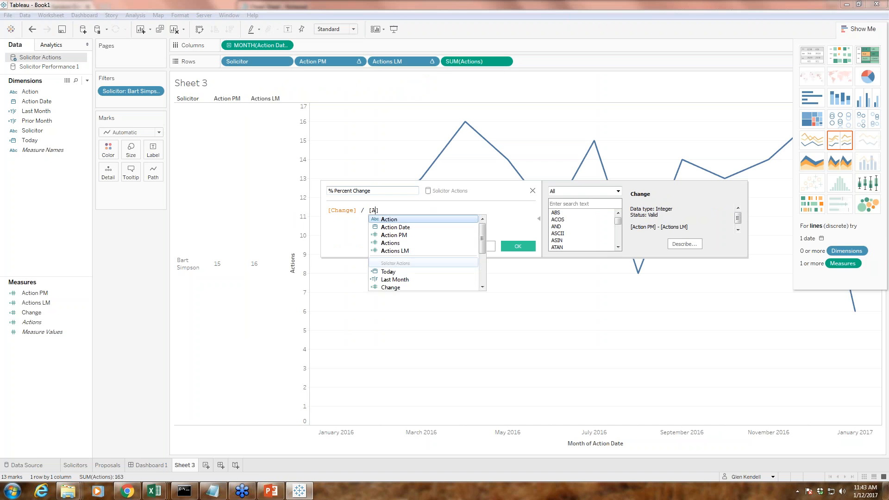
{"action": "type", "text": "i"}
{"action": "key", "text": "BackSpace"}
{"action": "type", "text": "tions PM"}
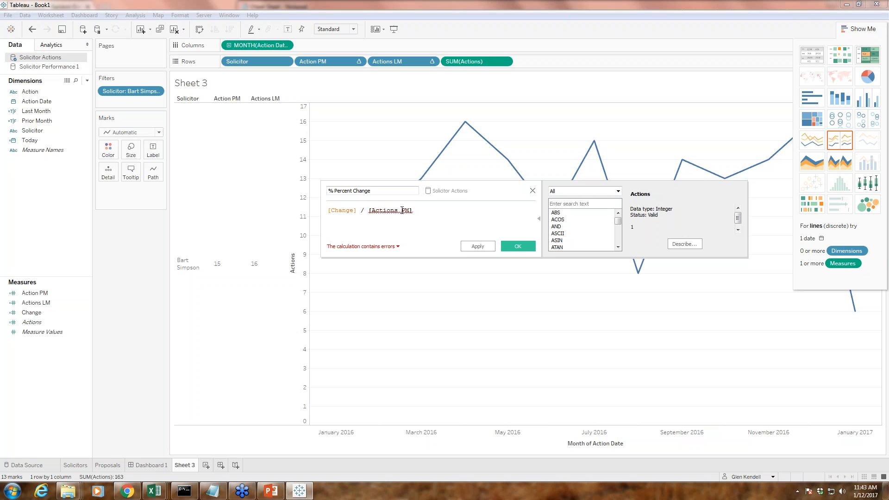
Set the divisor in the % Percent Change formula to [Action PM] and save the field
{"action": "left_click_drag", "start_coordinate": [417, 212], "coordinate": [368, 211]}
{"action": "key", "text": "BackSpace"}
{"action": "type", "text": "[Actions"}
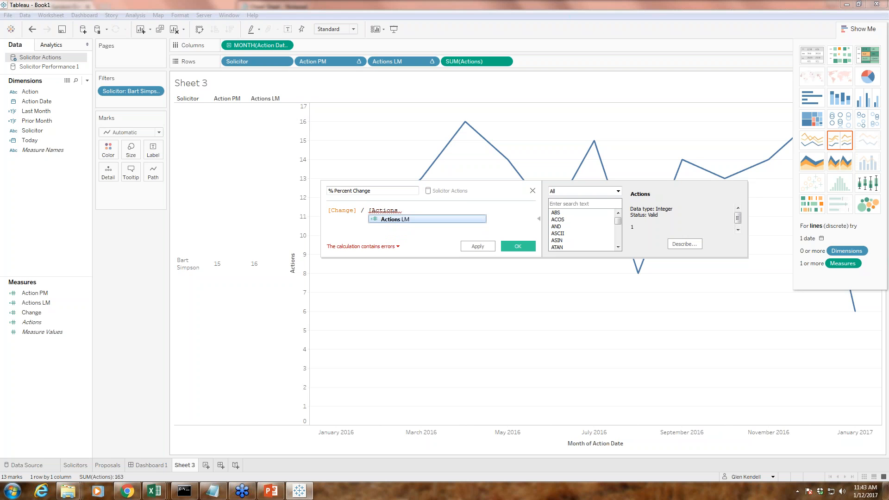
{"action": "key", "text": "BackSpace"}
{"action": "key", "text": "BackSpace"}
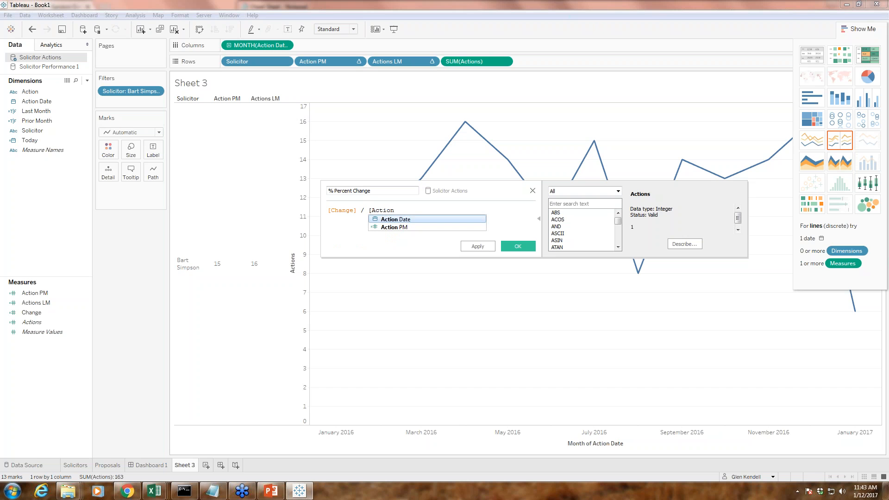
{"action": "key", "text": "Down"}
{"action": "key", "text": "Return"}
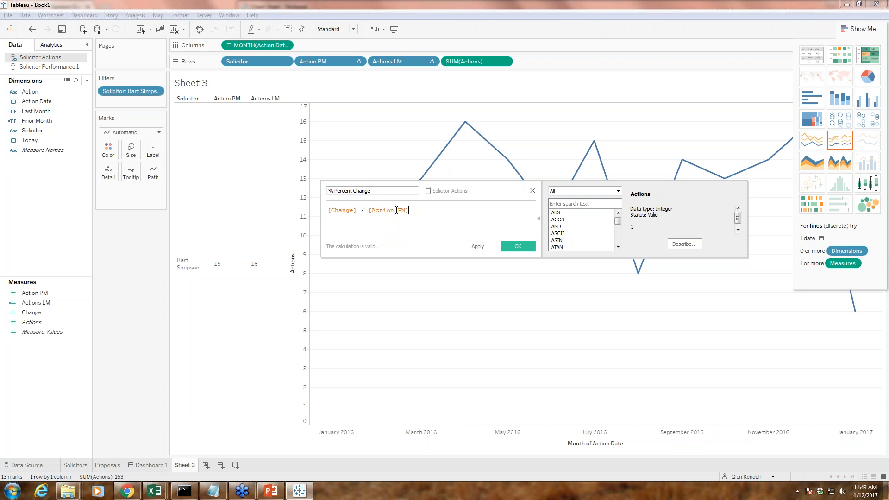
{"action": "left_click", "coordinate": [516, 245]}
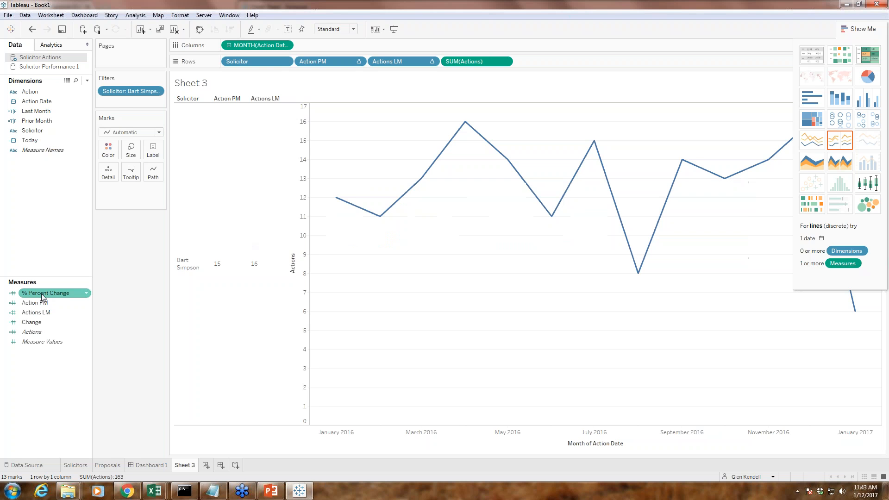
Rename the Action PM measure to Actions PM
{"action": "right_click", "coordinate": [41, 306]}
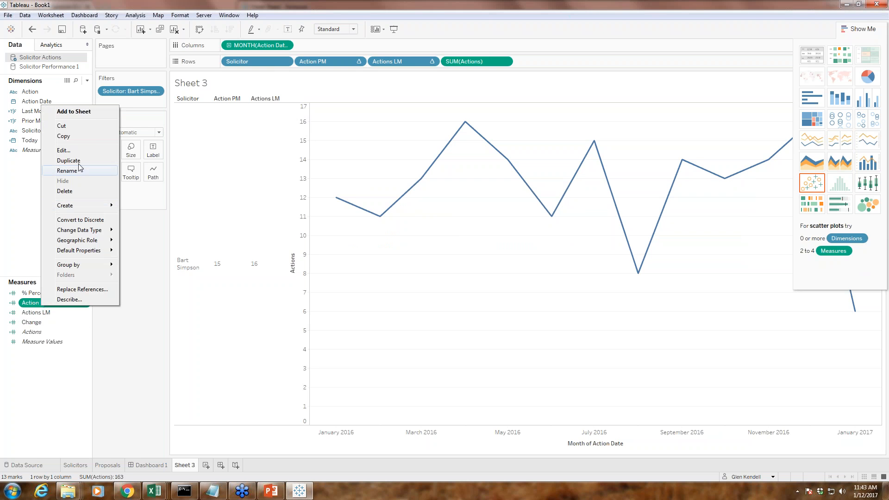
{"action": "left_click", "coordinate": [76, 168]}
{"action": "left_click", "coordinate": [39, 303]}
{"action": "type", "text": "s"}
{"action": "key", "text": "Return"}
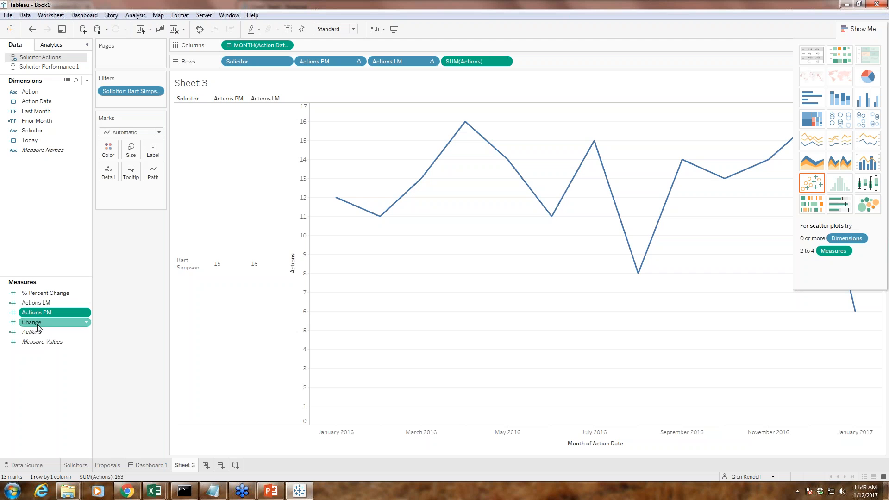
Reopen the % Percent Change calculation to check which prior-month field its formula references, and close it without changes
{"action": "left_click", "coordinate": [47, 294]}
{"action": "right_click", "coordinate": [47, 294]}
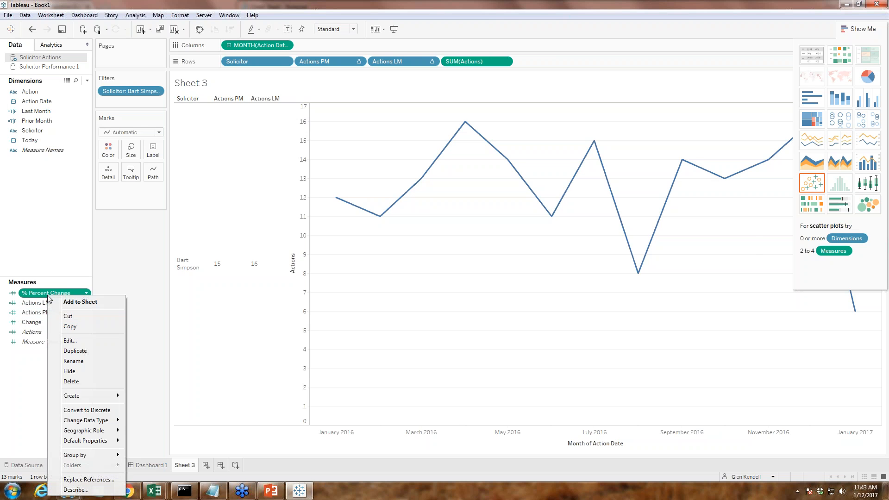
{"action": "left_click", "coordinate": [58, 341]}
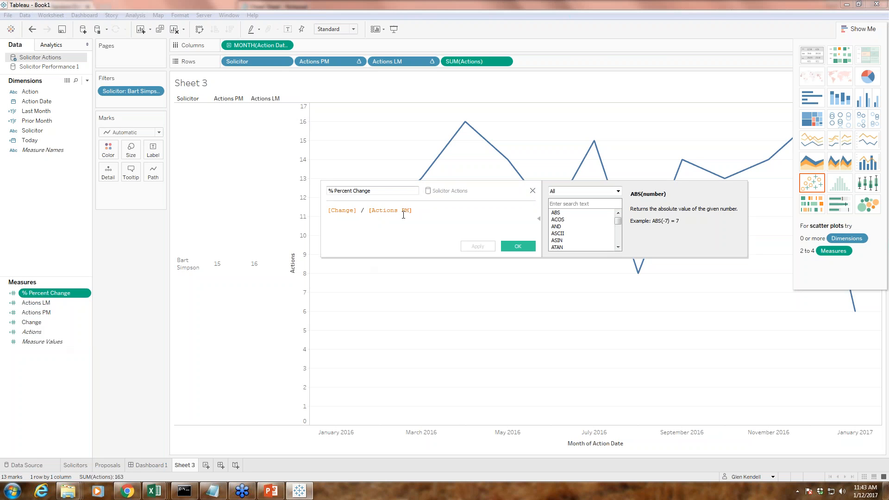
{"action": "left_click", "coordinate": [522, 245]}
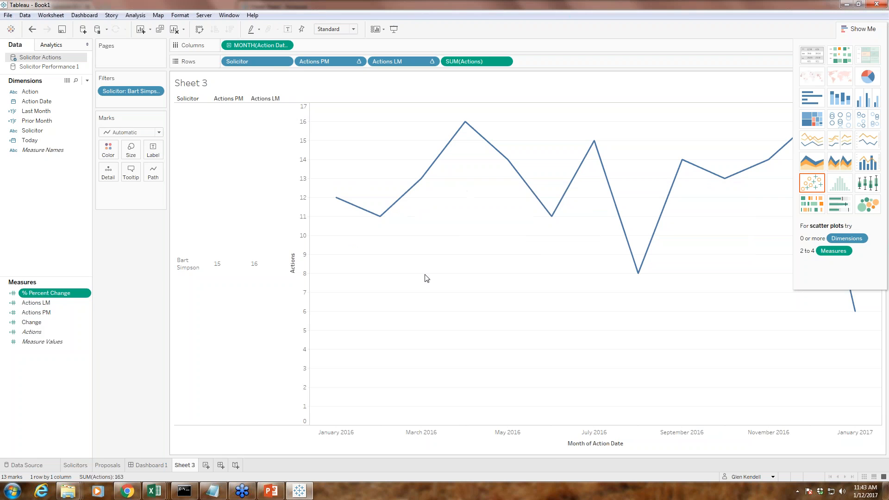
Add % Percent Change to the rows between Actions LM and SUM(Actions) as a discrete field
{"action": "left_click_drag", "start_coordinate": [37, 295], "coordinate": [466, 62]}
{"action": "left_click", "coordinate": [505, 61]}
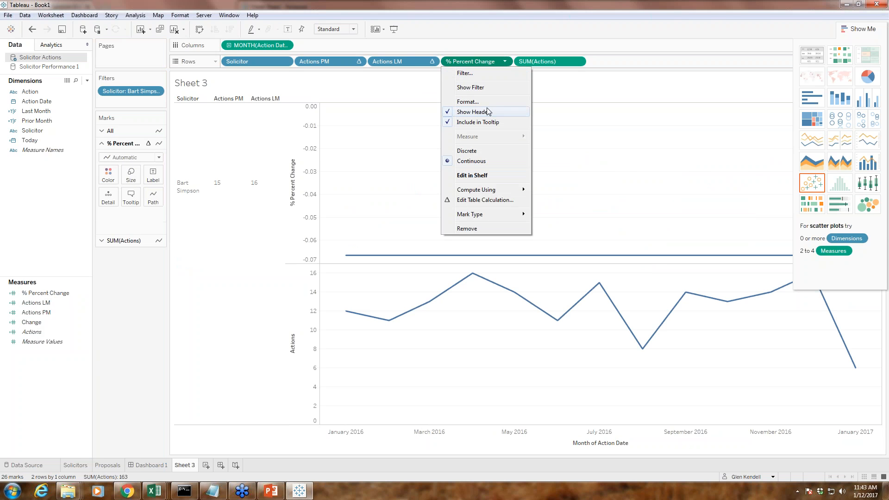
{"action": "left_click", "coordinate": [467, 151]}
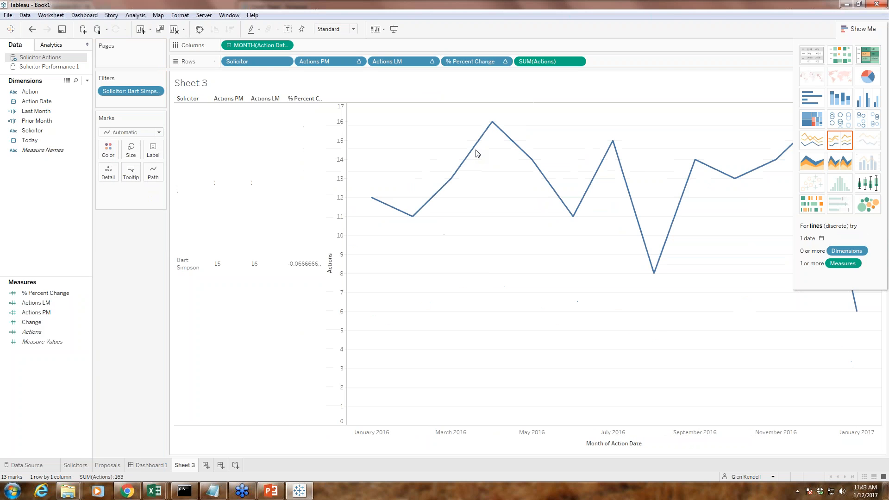
Format the % Percent Change header numbers as a percentage with one decimal place
{"action": "right_click", "coordinate": [305, 262]}
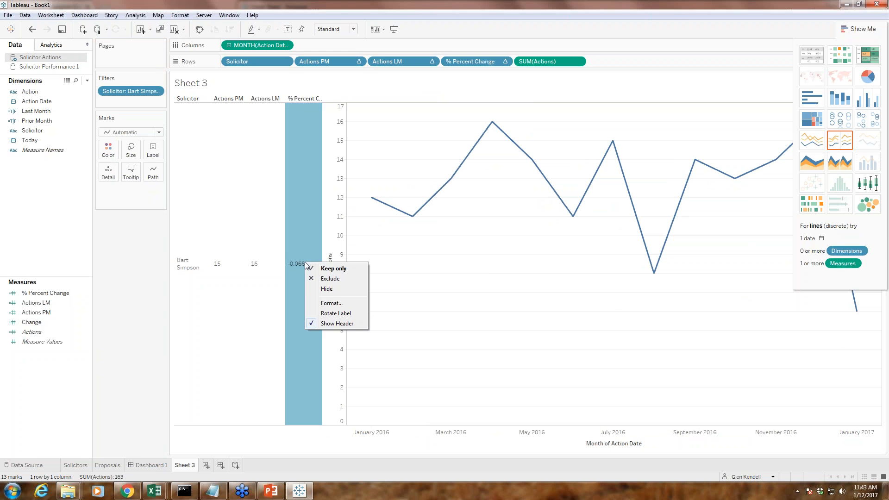
{"action": "left_click", "coordinate": [324, 303]}
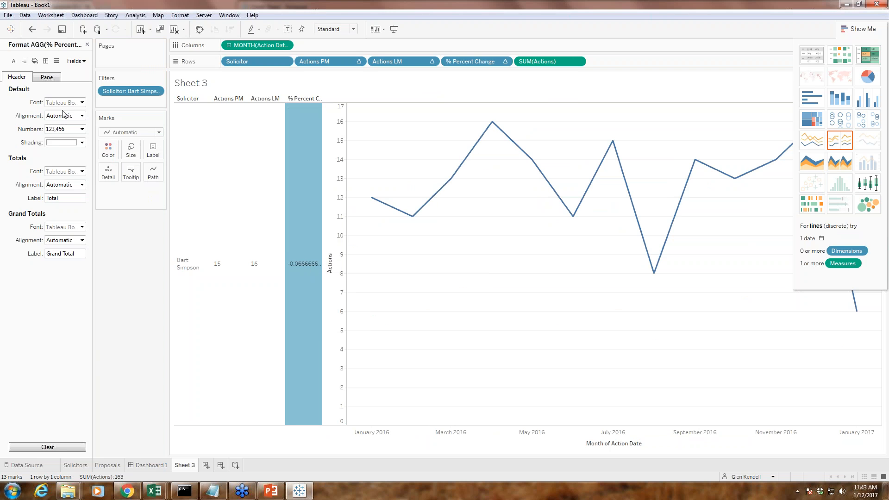
{"action": "left_click", "coordinate": [84, 118]}
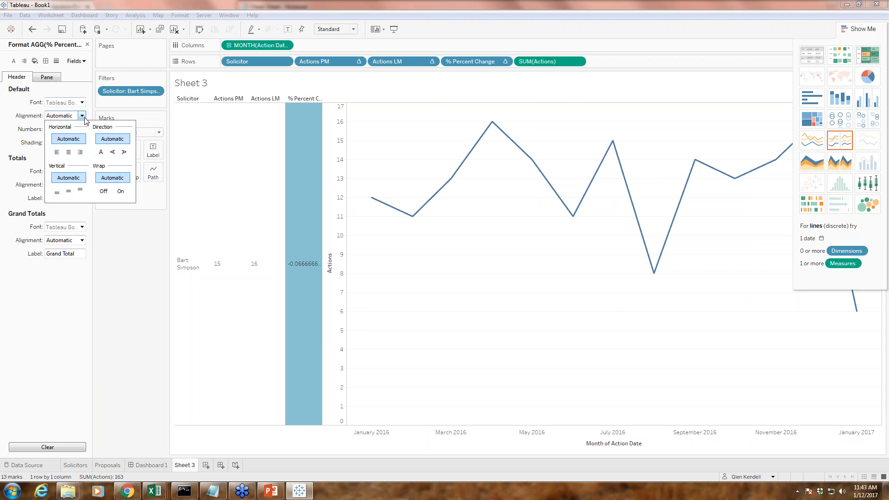
{"action": "left_click", "coordinate": [84, 118]}
{"action": "left_click", "coordinate": [82, 129]}
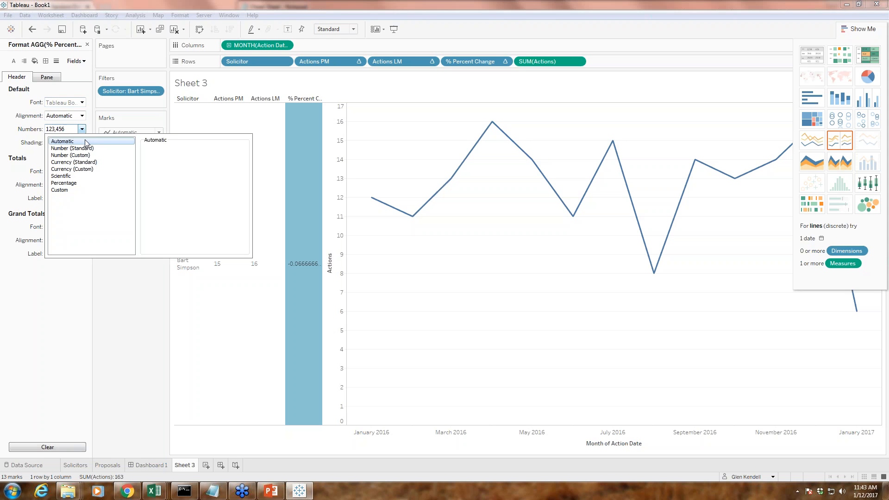
{"action": "left_click", "coordinate": [74, 184]}
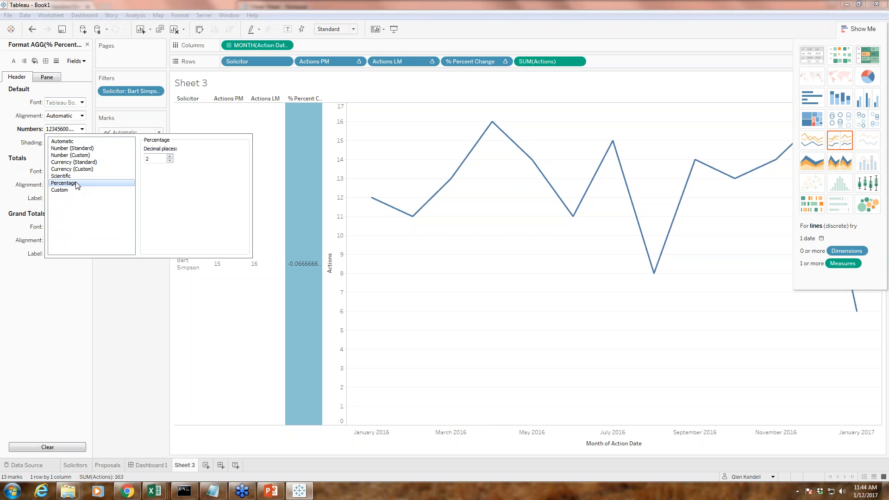
{"action": "left_click", "coordinate": [169, 161]}
{"action": "left_click", "coordinate": [463, 299]}
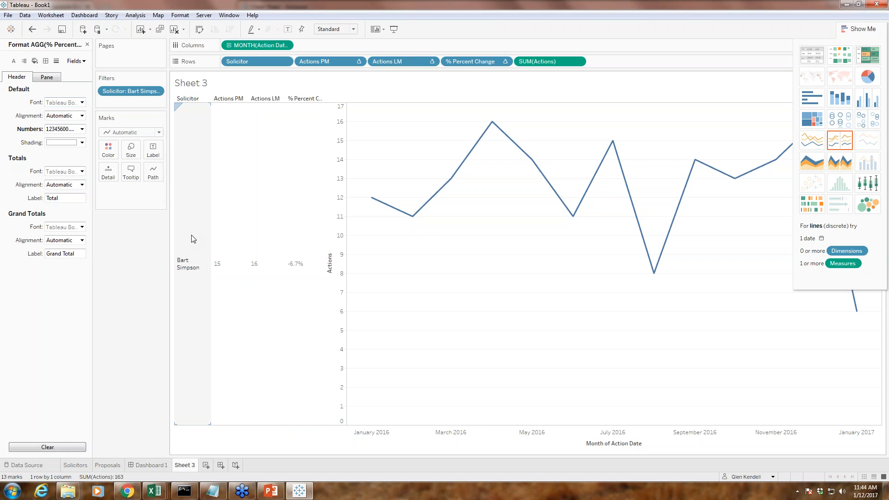
Remove Solicitor from the rows and shrink the chart row to a short, sparkline-like height
{"action": "left_click", "coordinate": [285, 62]}
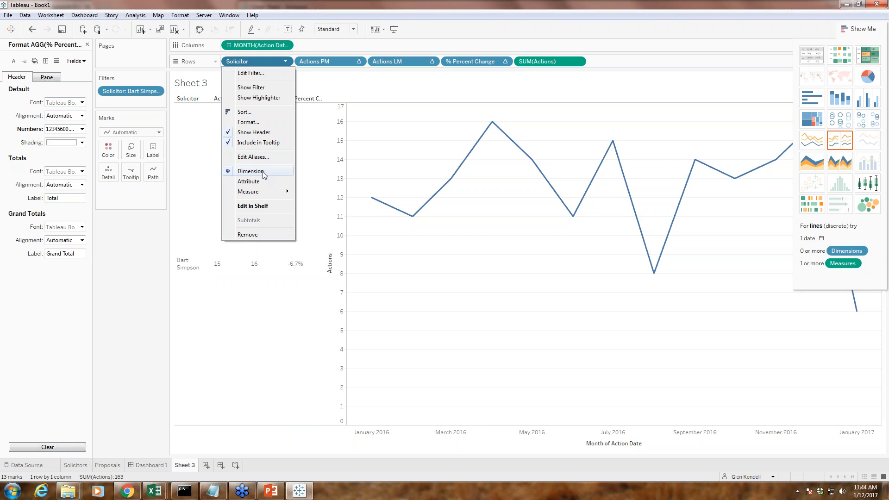
{"action": "left_click", "coordinate": [248, 235]}
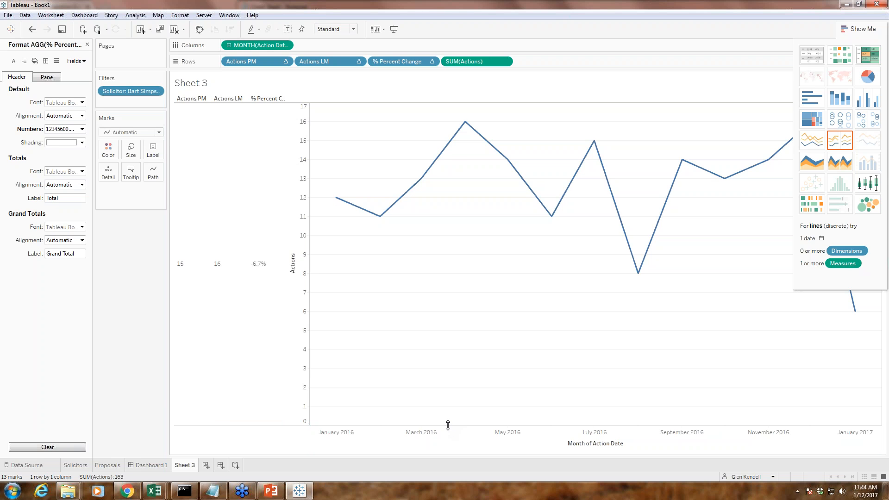
{"action": "left_click_drag", "start_coordinate": [449, 424], "coordinate": [447, 150]}
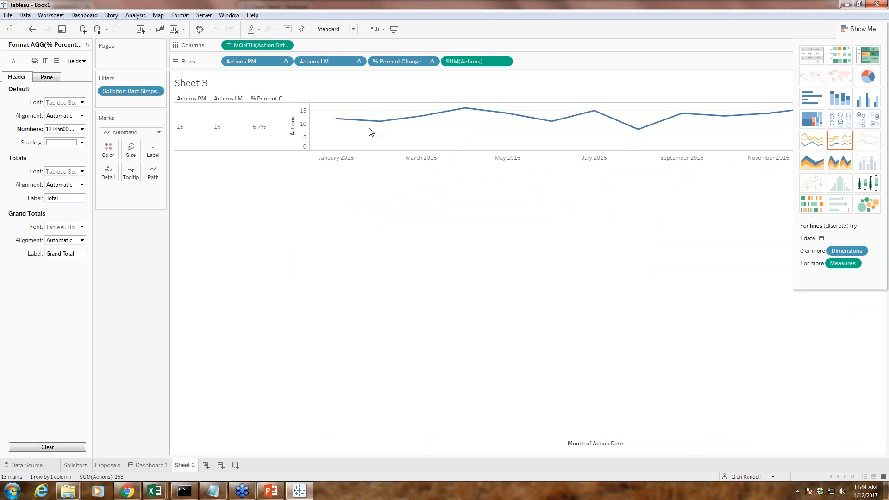
Set the font size of the Actions PM header values to 36
{"action": "right_click", "coordinate": [199, 122]}
{"action": "left_click", "coordinate": [216, 162]}
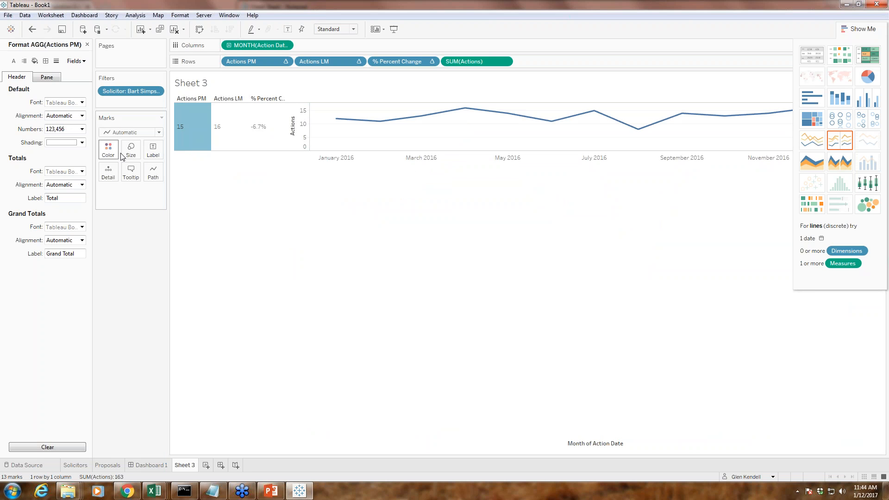
{"action": "left_click", "coordinate": [81, 102]}
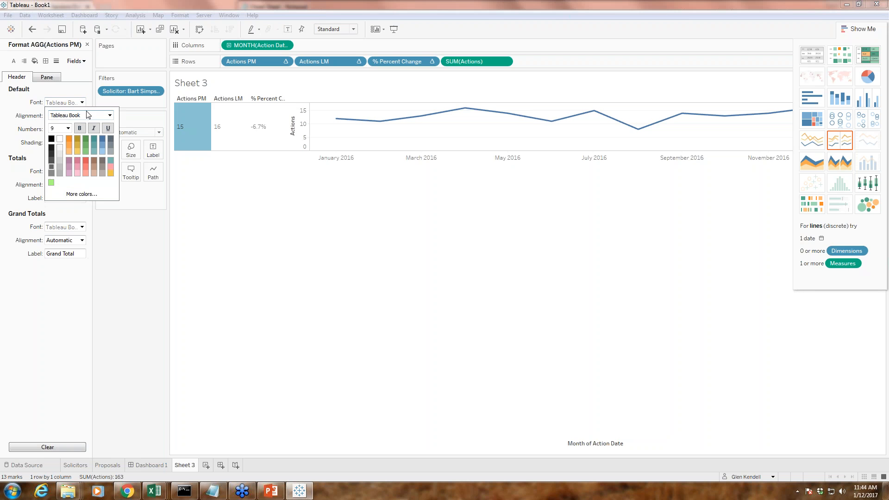
{"action": "left_click", "coordinate": [68, 128]}
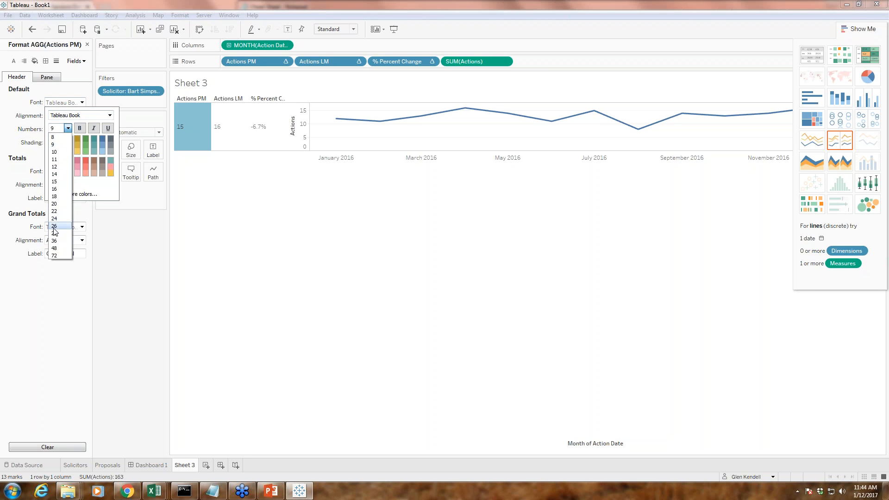
{"action": "left_click", "coordinate": [58, 240]}
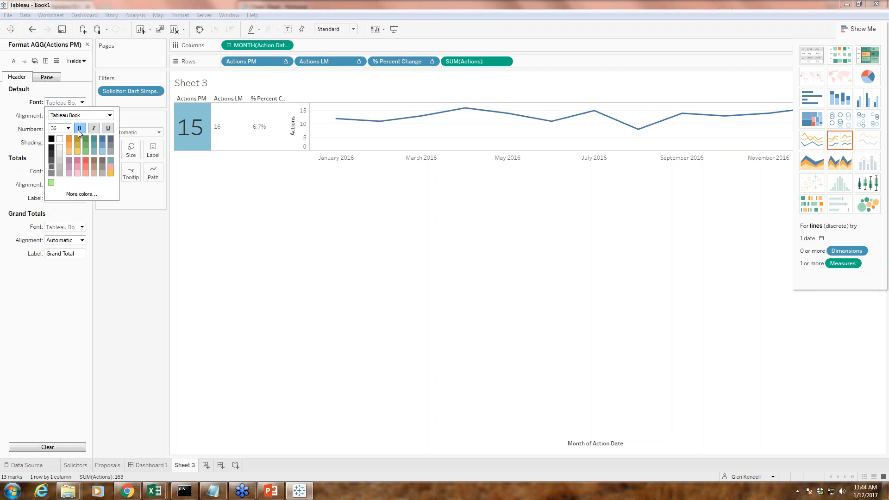
{"action": "left_click", "coordinate": [205, 179]}
Set the font size of the Actions LM header values to 36
{"action": "right_click", "coordinate": [225, 140]}
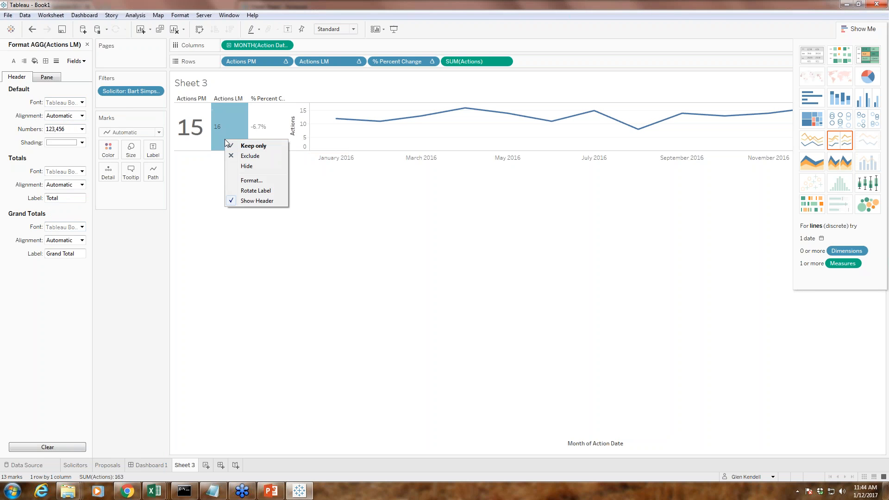
{"action": "left_click", "coordinate": [253, 180]}
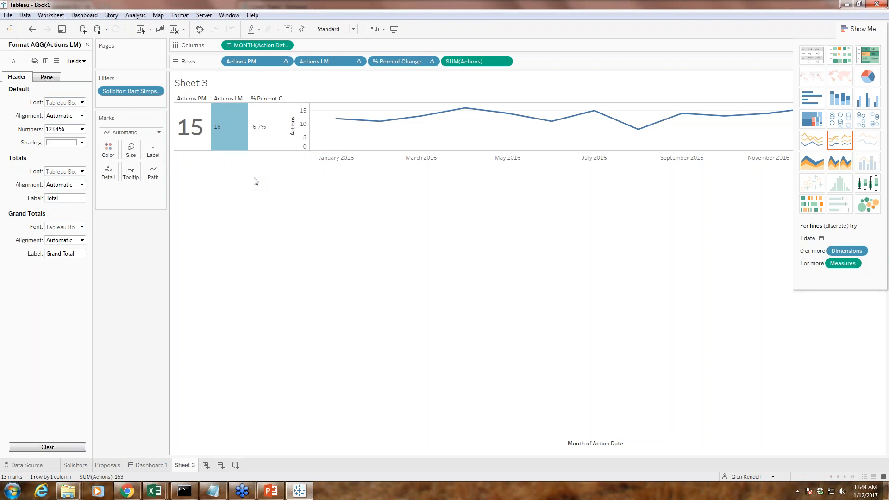
{"action": "left_click", "coordinate": [82, 116]}
{"action": "left_click", "coordinate": [82, 102]}
{"action": "left_click", "coordinate": [81, 102]}
{"action": "left_click", "coordinate": [68, 128]}
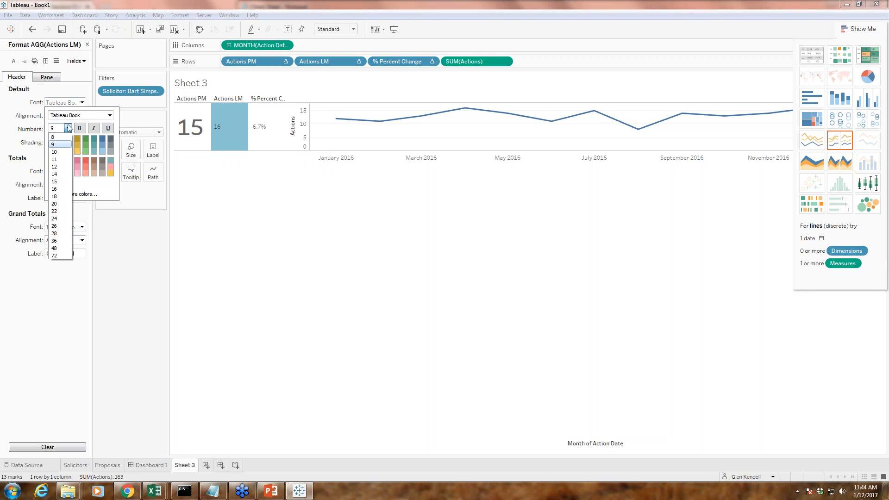
{"action": "left_click", "coordinate": [67, 247]}
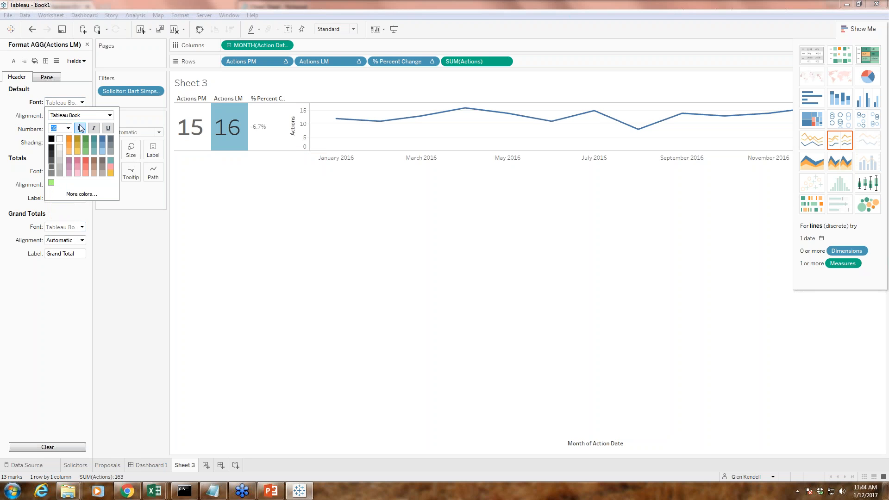
{"action": "left_click", "coordinate": [267, 138]}
Set the % Percent Change value's font size to 36 and widen its column to fit the whole number
{"action": "right_click", "coordinate": [267, 138]}
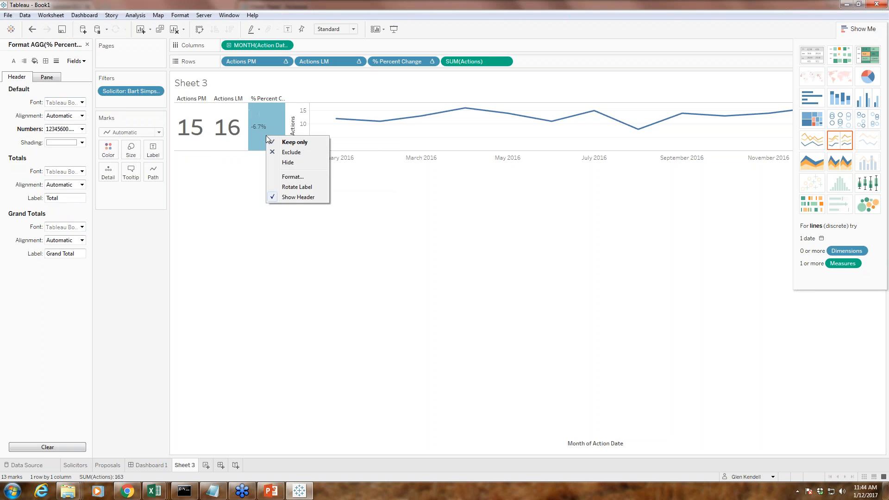
{"action": "left_click", "coordinate": [292, 179]}
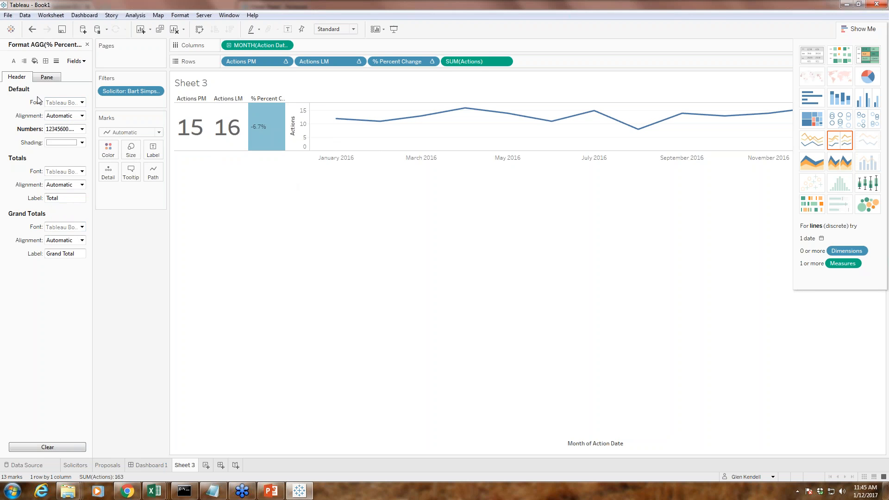
{"action": "left_click", "coordinate": [81, 102]}
{"action": "left_click", "coordinate": [69, 128]}
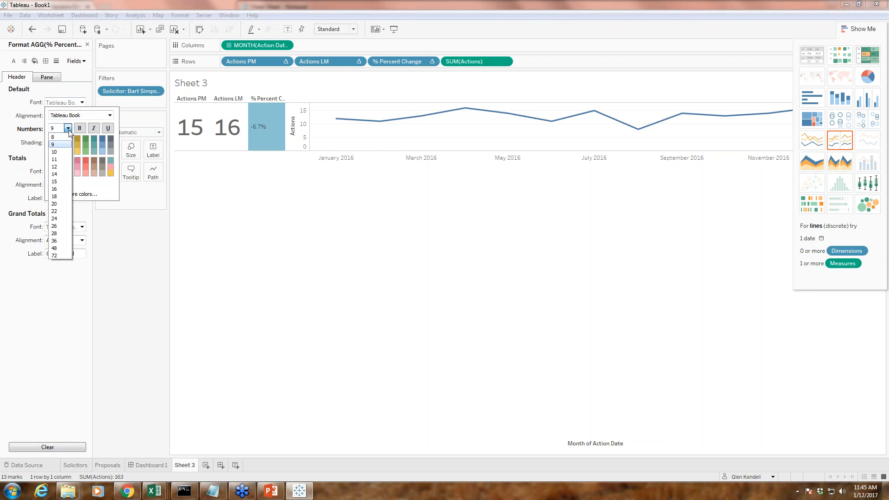
{"action": "left_click", "coordinate": [58, 241]}
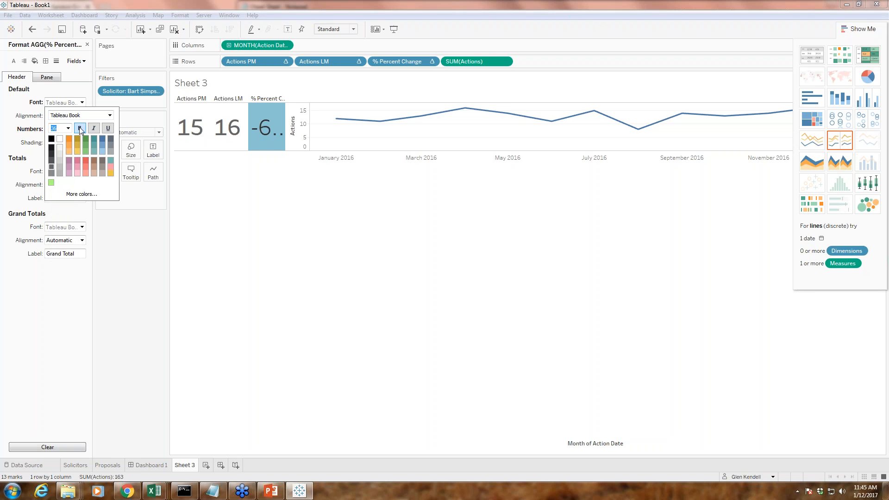
{"action": "left_click", "coordinate": [318, 241]}
{"action": "left_click_drag", "start_coordinate": [285, 120], "coordinate": [328, 119]}
{"action": "left_click", "coordinate": [335, 212]}
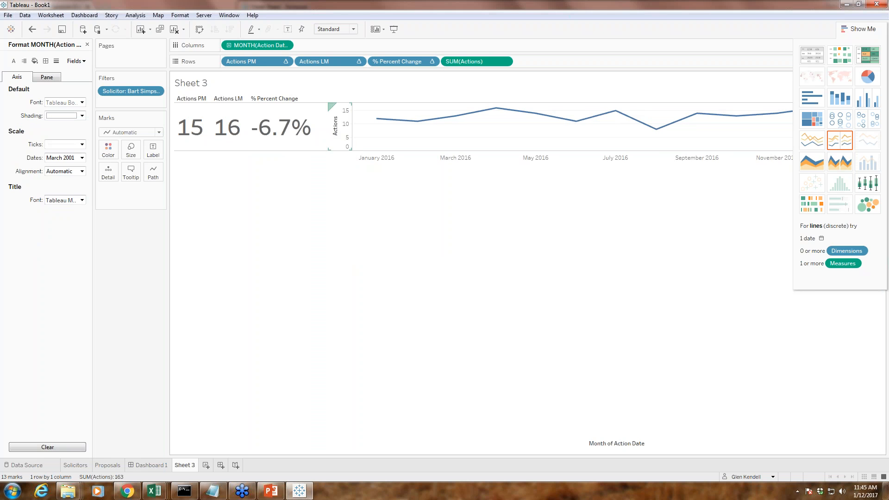
Hide the Actions axis header and widen the % Percent Change column to add space before the trend line
{"action": "left_click", "coordinate": [330, 134]}
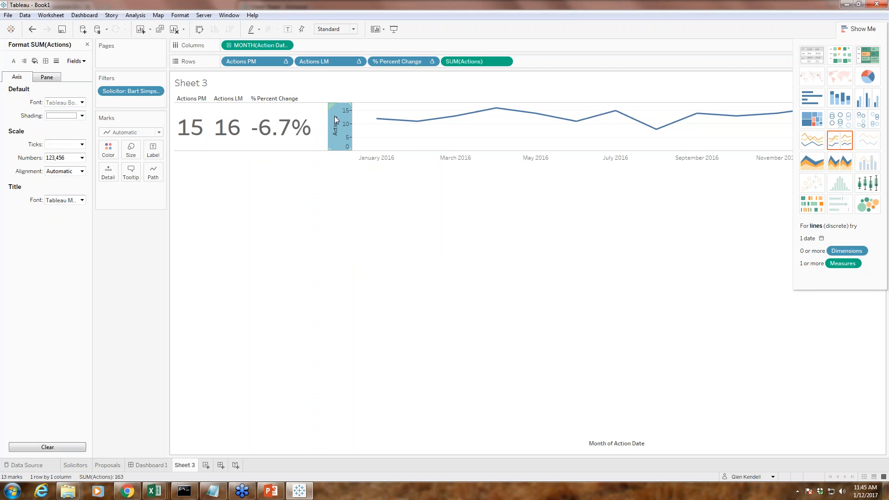
{"action": "right_click", "coordinate": [335, 135]}
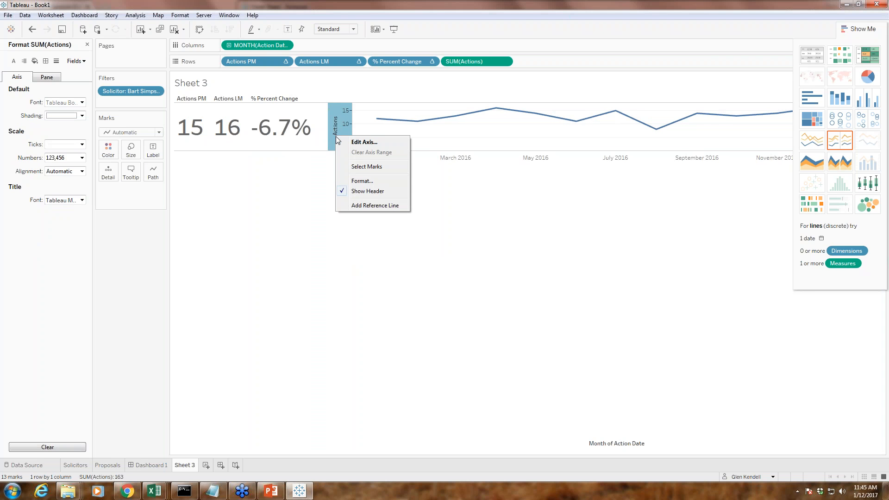
{"action": "left_click", "coordinate": [364, 192]}
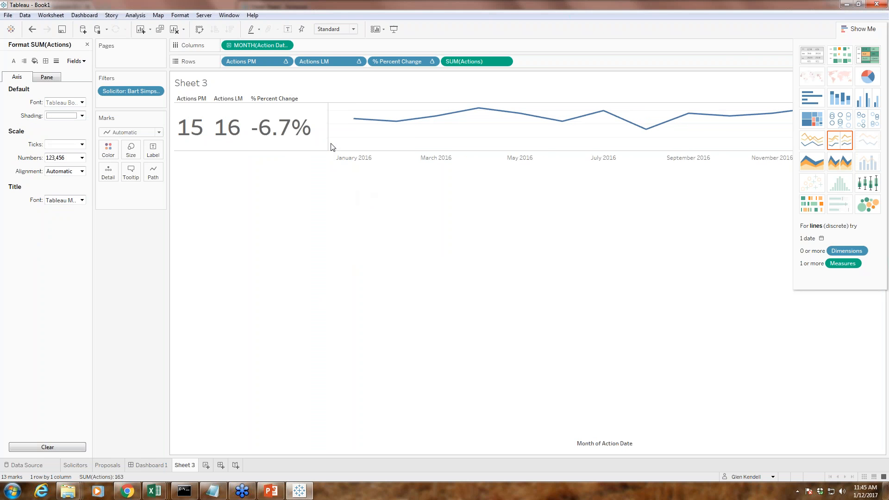
{"action": "left_click_drag", "start_coordinate": [330, 146], "coordinate": [353, 139]}
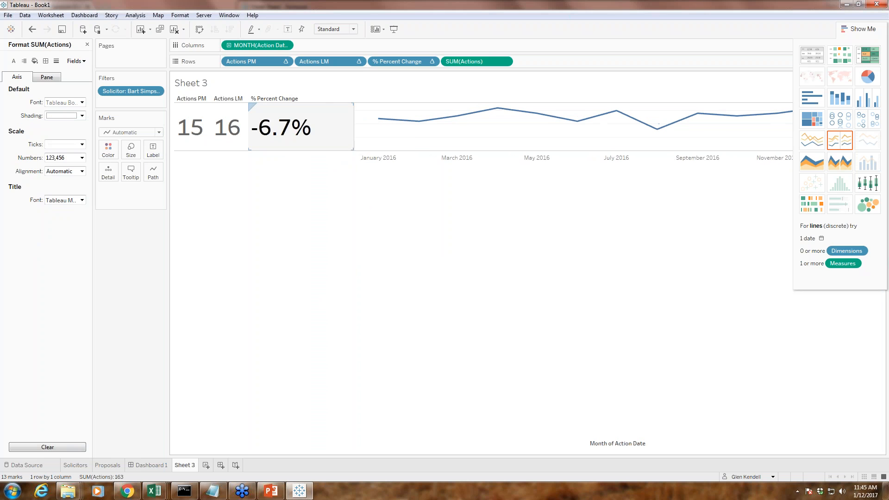
{"action": "right_click", "coordinate": [350, 135]}
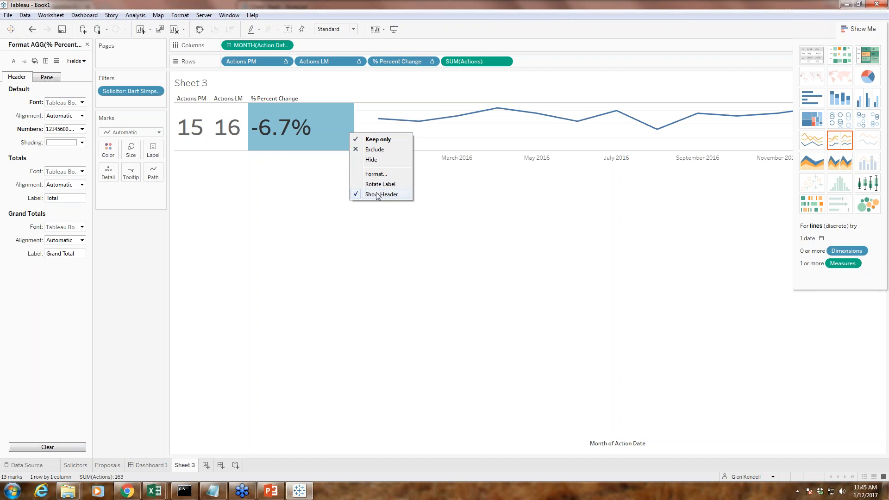
{"action": "left_click", "coordinate": [411, 242]}
{"action": "left_click", "coordinate": [357, 190]}
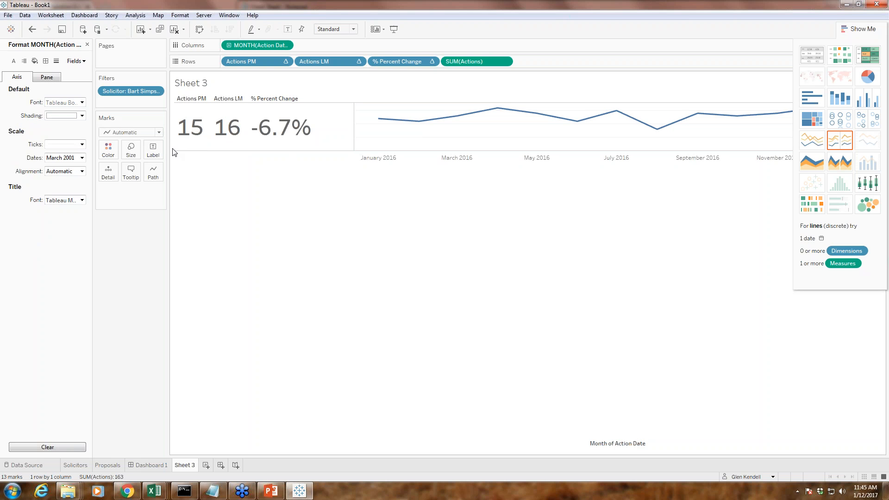
{"action": "right_click", "coordinate": [174, 147]}
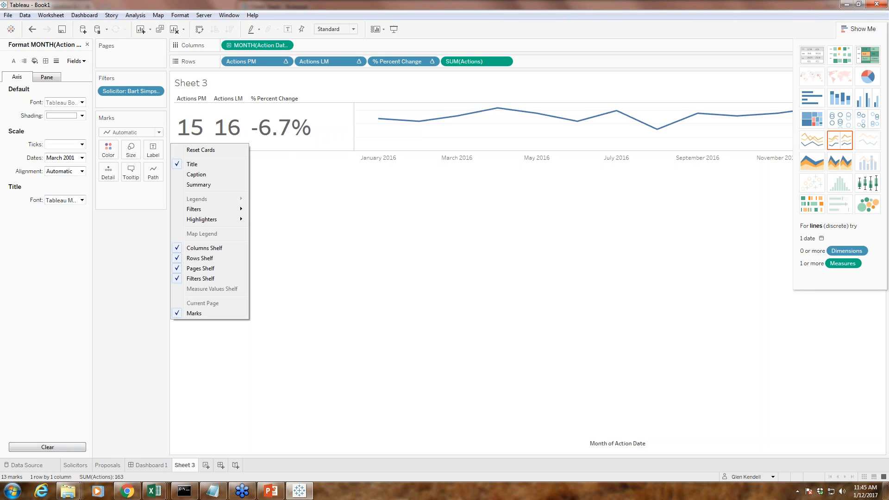
{"action": "left_click", "coordinate": [380, 215]}
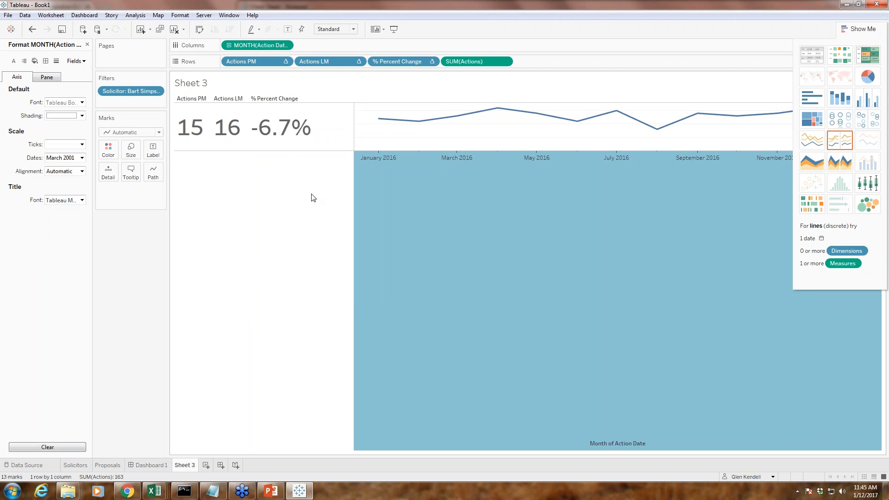
{"action": "left_click", "coordinate": [305, 212]}
Widen the Actions PM and Actions LM columns to spread out the large numbers
{"action": "left_click_drag", "start_coordinate": [248, 128], "coordinate": [226, 118]}
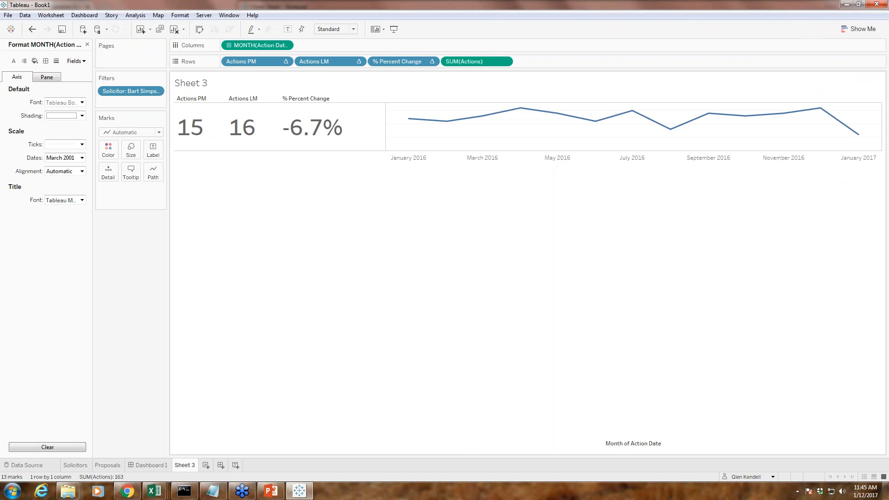
{"action": "mouse_move", "coordinate": [502, 116]}
{"action": "mouse_move", "coordinate": [670, 130]}
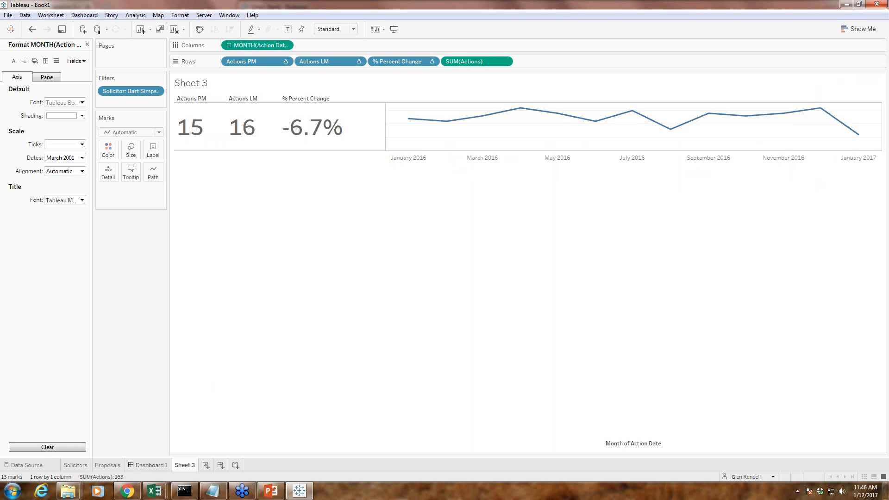
Create a new dashboard and rename Sheet 3 as Action KPI
{"action": "left_click", "coordinate": [221, 466]}
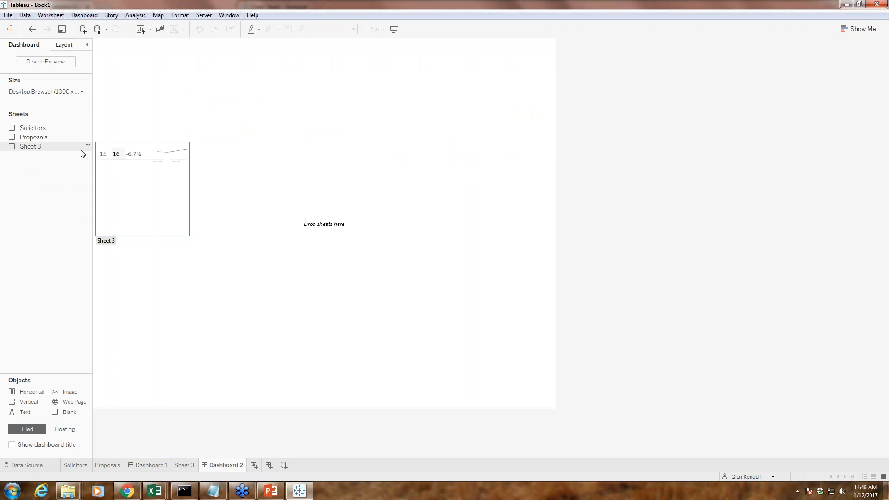
{"action": "left_click", "coordinate": [184, 465]}
{"action": "right_click", "coordinate": [184, 466]}
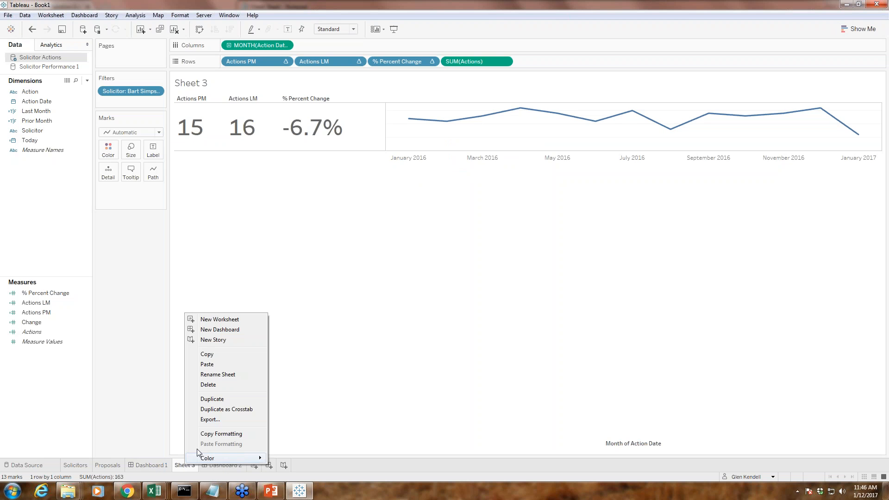
{"action": "left_click", "coordinate": [210, 375]}
{"action": "type", "text": "Actiopn"}
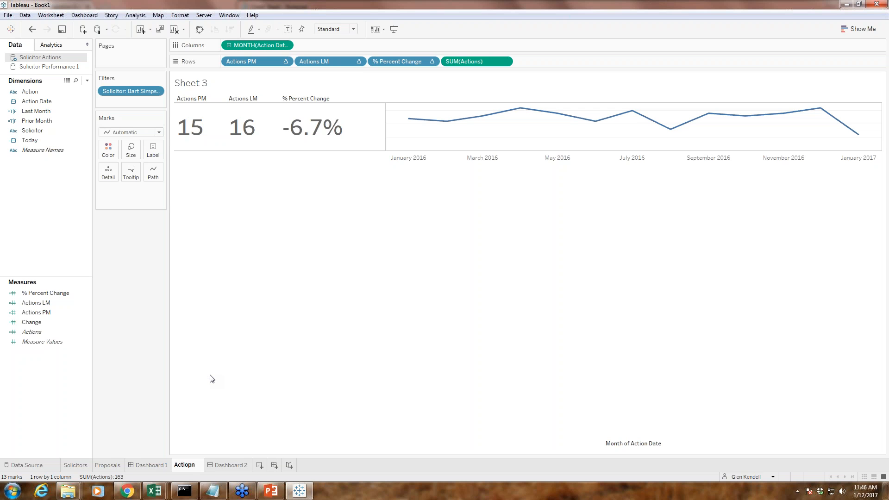
{"action": "key", "text": "BackSpace"}
{"action": "key", "text": "BackSpace"}
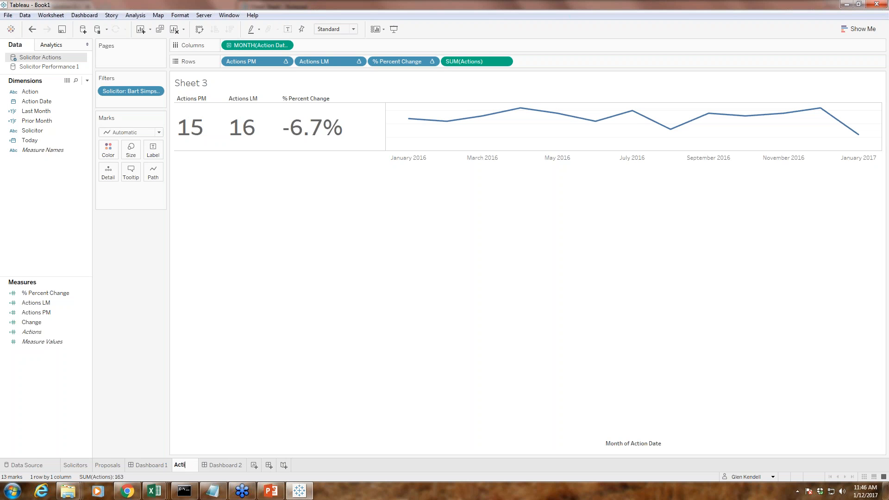
{"action": "type", "text": "KPI"}
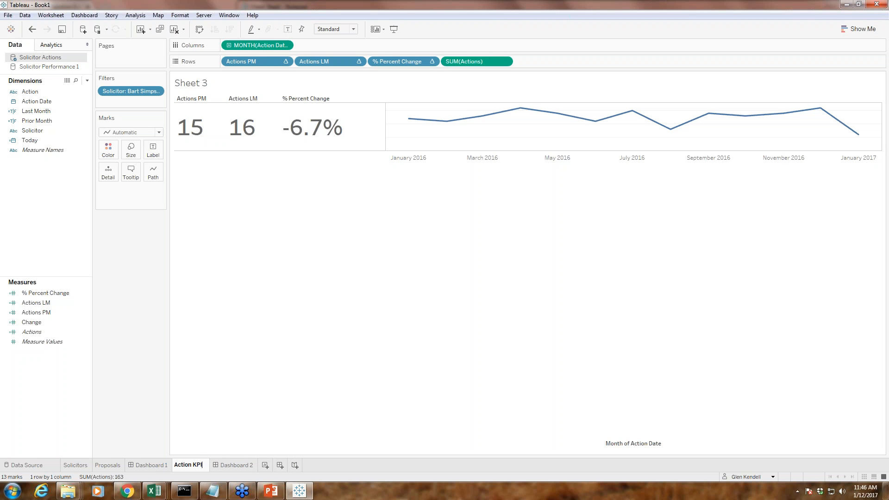
{"action": "key", "text": "Return"}
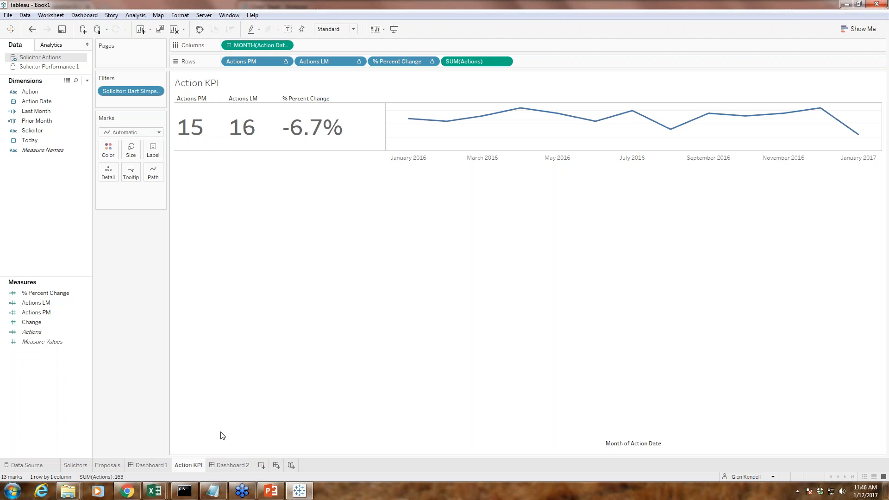
Place the Solicitors sheet on Dashboard 2 and the Action KPI sheet below it
{"action": "left_click", "coordinate": [228, 465]}
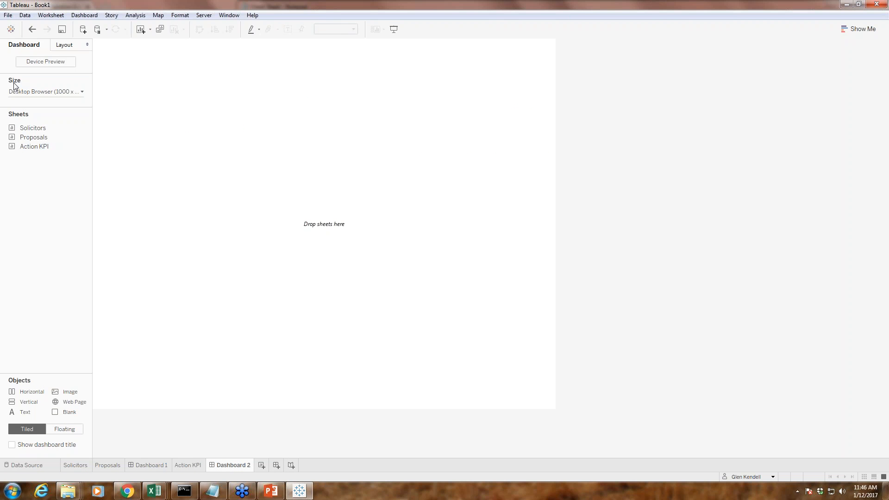
{"action": "left_click_drag", "start_coordinate": [37, 129], "coordinate": [165, 89]}
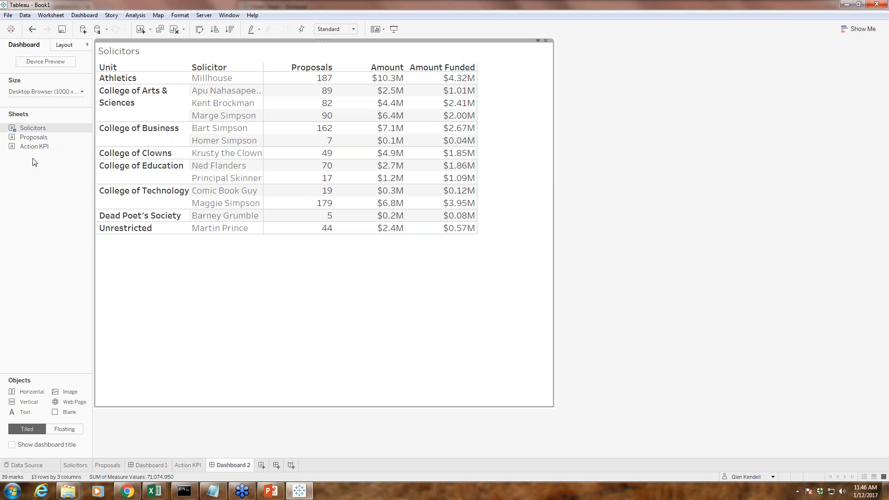
{"action": "mouse_move", "coordinate": [21, 150]}
{"action": "left_click_drag", "start_coordinate": [21, 149], "coordinate": [246, 317]}
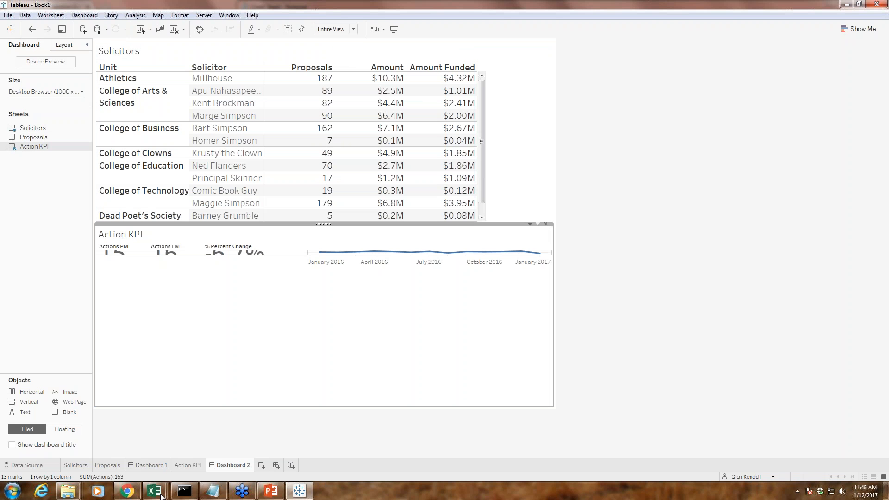
Shrink the Action KPI area on Dashboard 2 from above and try drilling its trend line's dates down and back up
{"action": "left_click", "coordinate": [181, 465]}
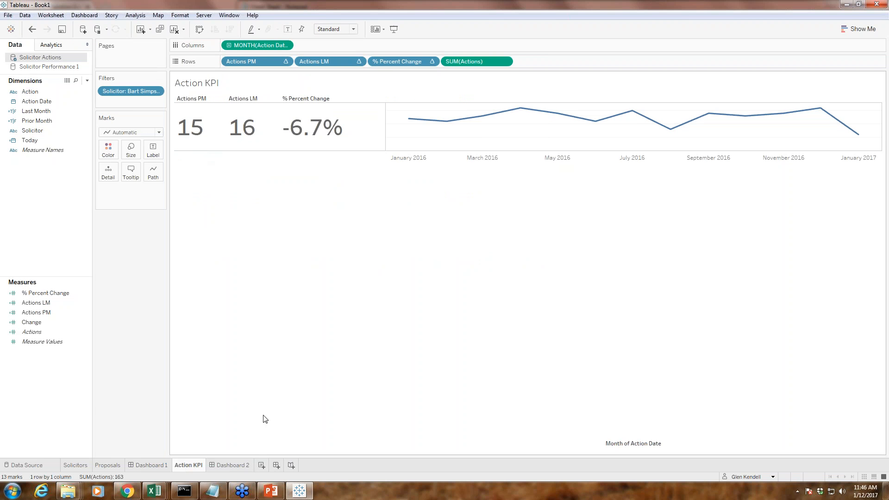
{"action": "left_click", "coordinate": [237, 465]}
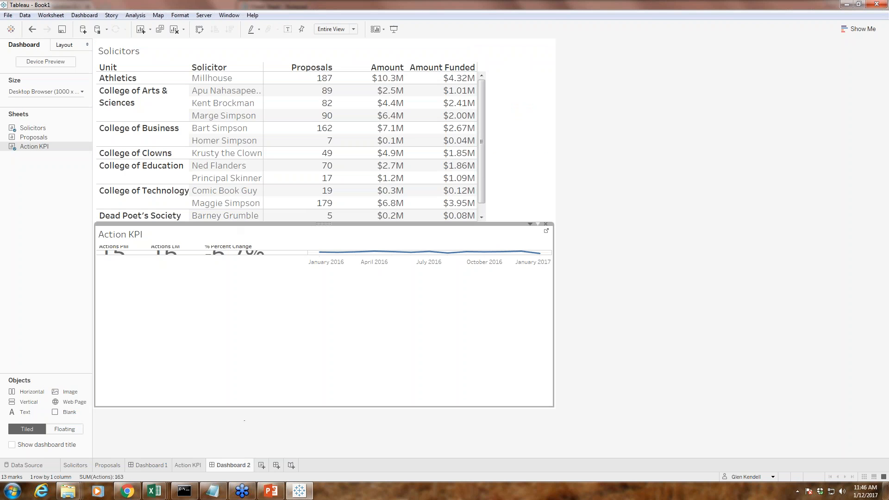
{"action": "left_click_drag", "start_coordinate": [234, 224], "coordinate": [235, 283]}
{"action": "left_click", "coordinate": [248, 317]}
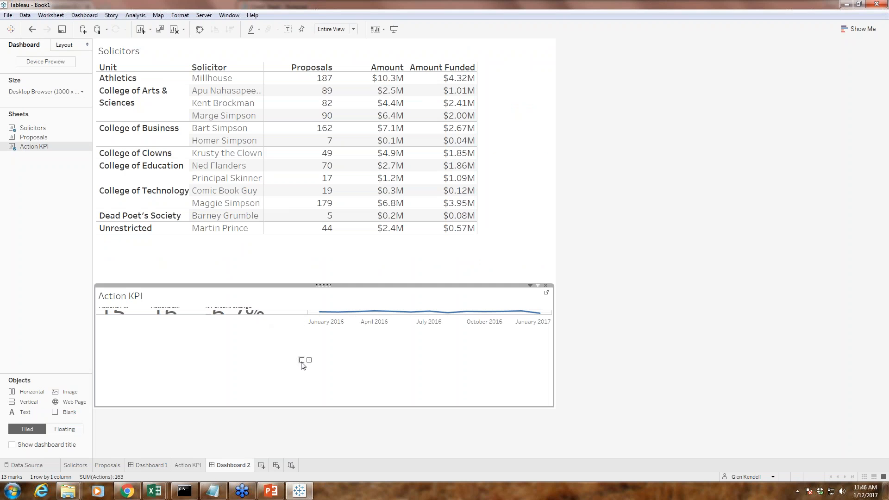
{"action": "left_click", "coordinate": [309, 360]}
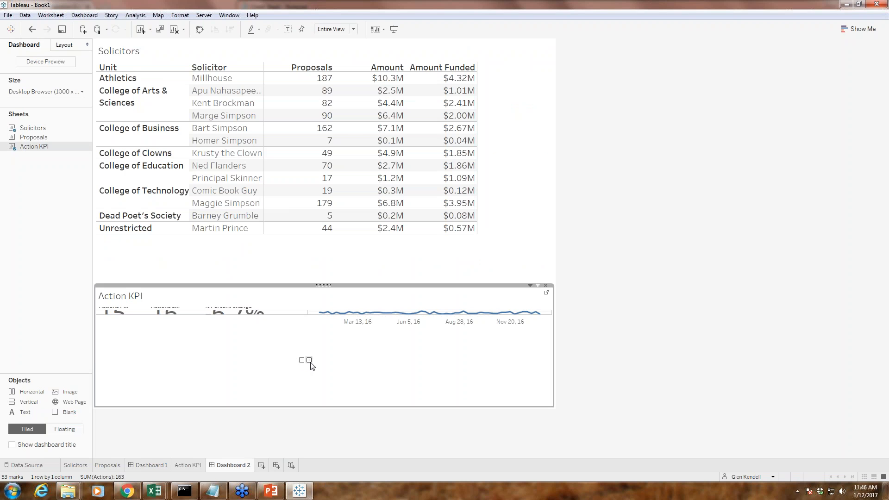
{"action": "left_click", "coordinate": [301, 360]}
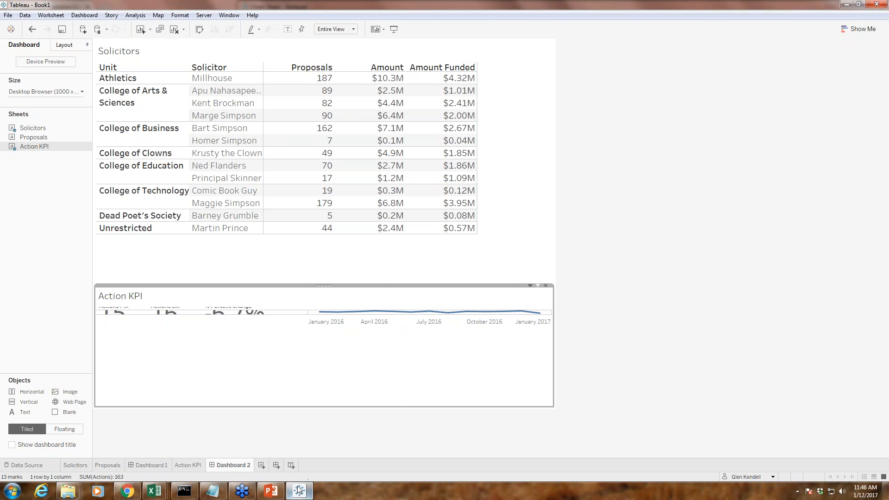
Remove the Solicitor filter from the Action KPI sheet
{"action": "left_click", "coordinate": [176, 465]}
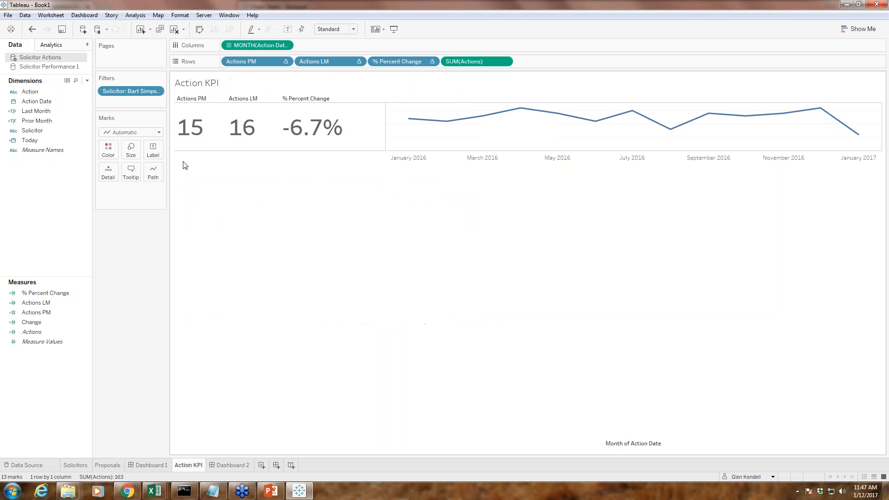
{"action": "left_click", "coordinate": [156, 91]}
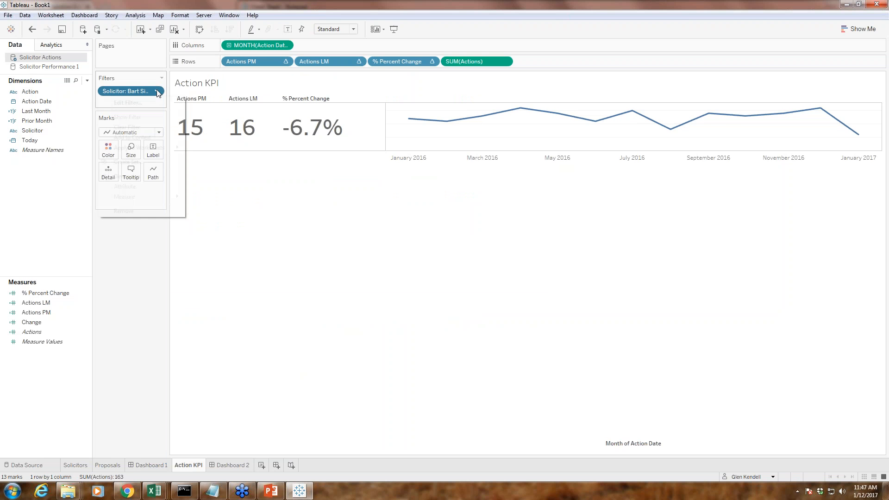
{"action": "left_click", "coordinate": [124, 211]}
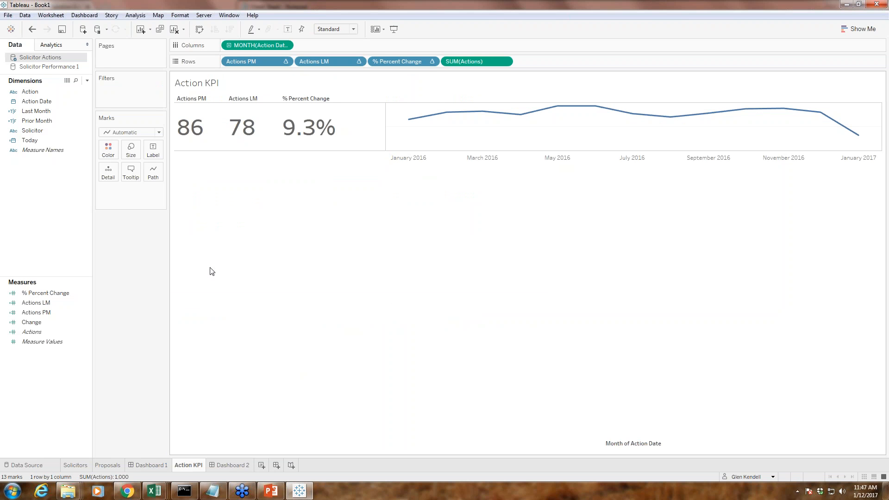
Remove the Action KPI and Solicitors sheets from Dashboard 2
{"action": "left_click", "coordinate": [229, 464]}
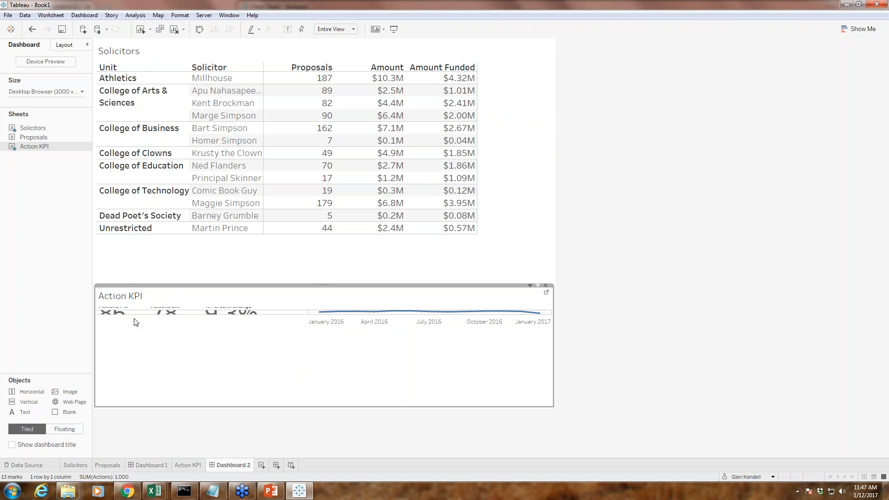
{"action": "mouse_move", "coordinate": [142, 316]}
{"action": "left_click", "coordinate": [188, 465]}
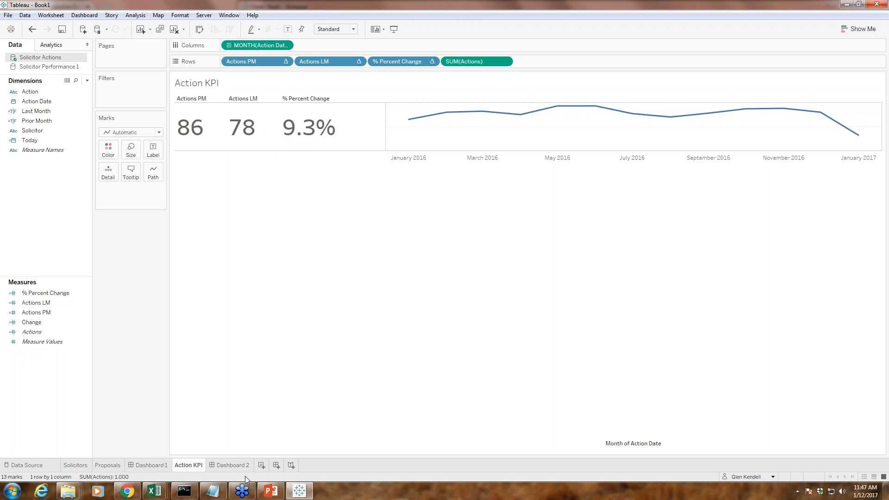
{"action": "left_click", "coordinate": [234, 466]}
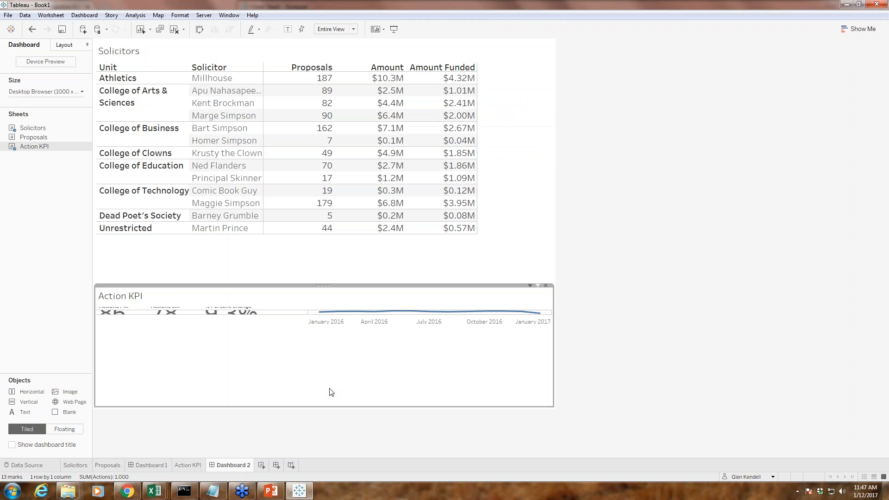
{"action": "left_click", "coordinate": [546, 289]}
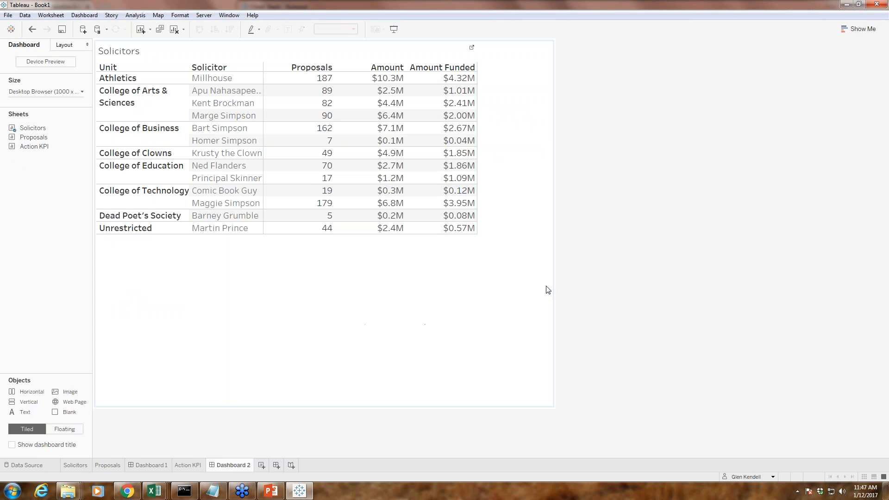
{"action": "left_click_drag", "start_coordinate": [34, 146], "coordinate": [81, 140]}
{"action": "left_click", "coordinate": [538, 64]}
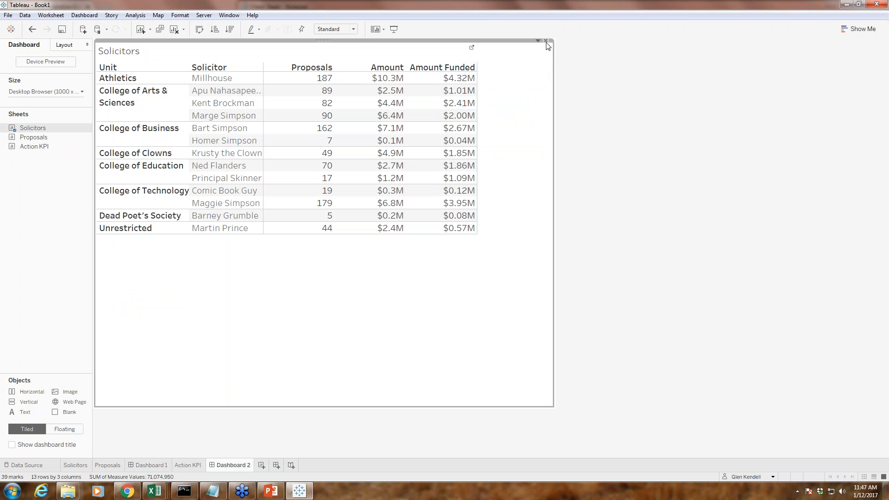
{"action": "left_click", "coordinate": [542, 44]}
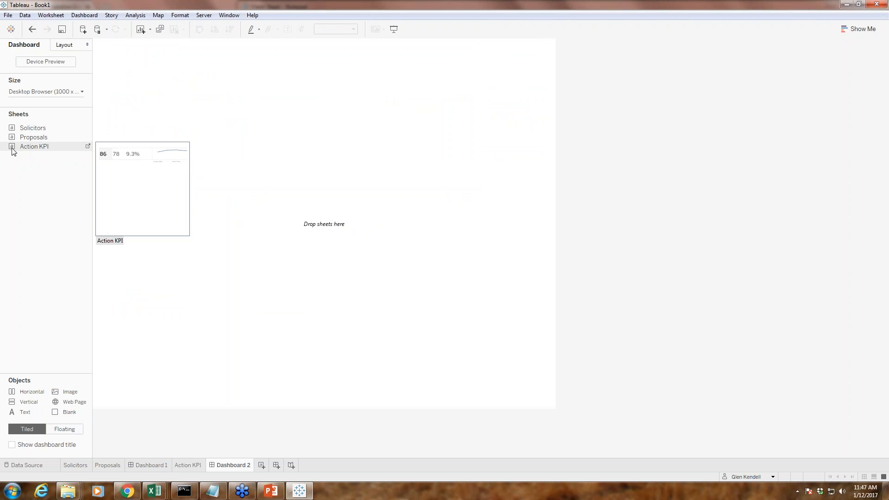
Add the Action KPI sheet to the empty Dashboard 2 and place the Solicitors sheet above it
{"action": "left_click_drag", "start_coordinate": [13, 149], "coordinate": [222, 185]}
{"action": "left_click_drag", "start_coordinate": [266, 351], "coordinate": [279, 359]}
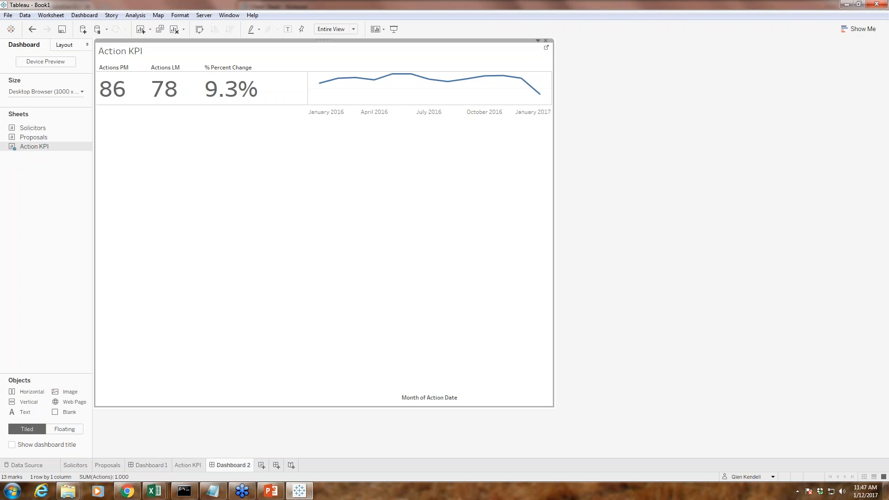
{"action": "left_click_drag", "start_coordinate": [13, 129], "coordinate": [152, 54]}
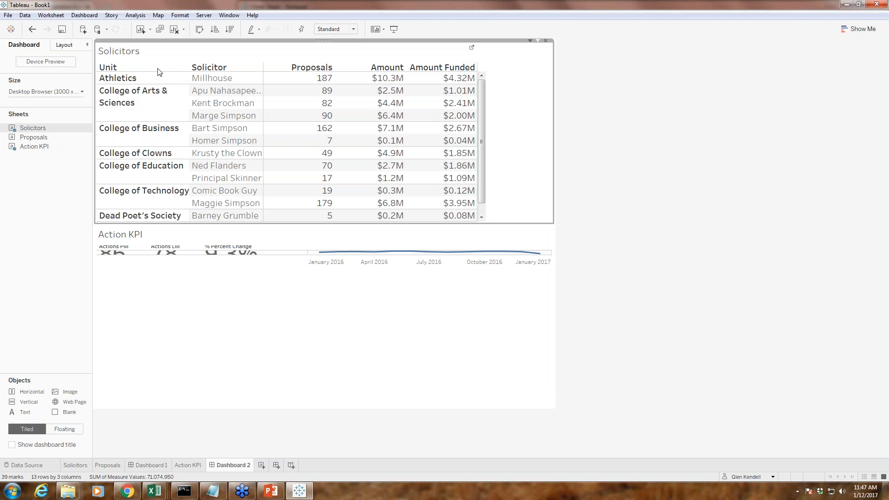
{"action": "left_click", "coordinate": [203, 257]}
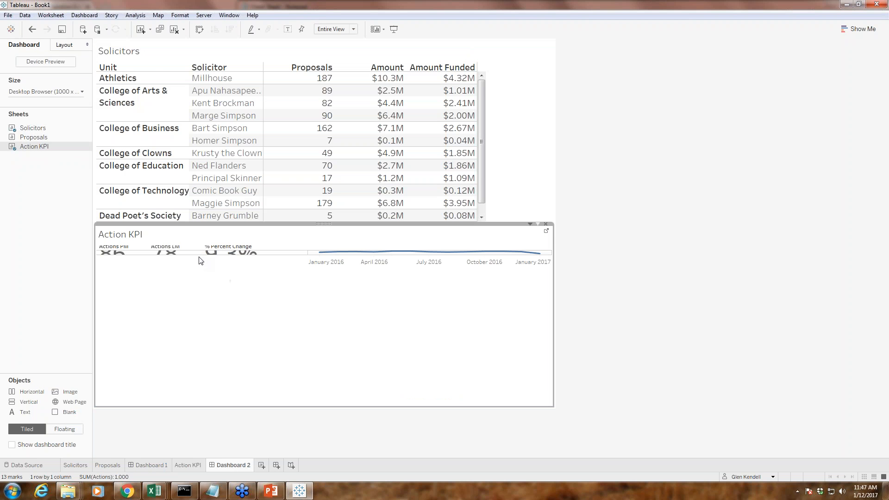
Hide the Month of Action Date axis header on the Action KPI sheet and make the KPI row slightly taller
{"action": "left_click", "coordinate": [181, 465]}
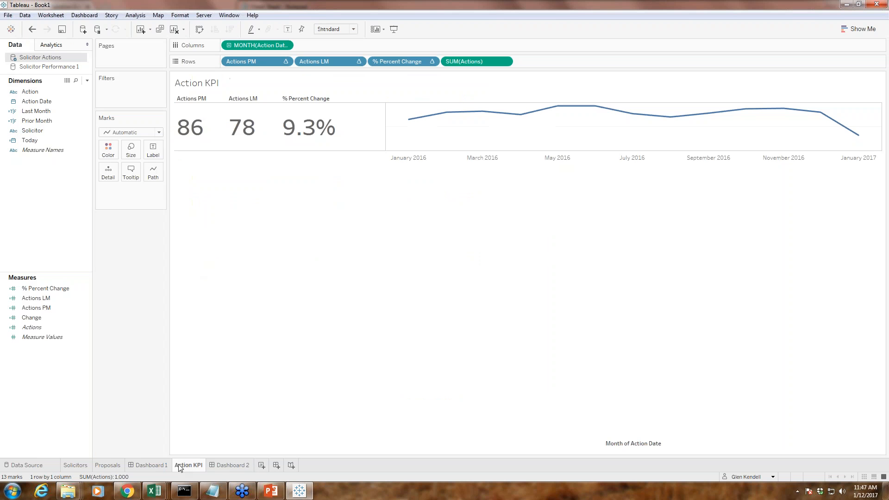
{"action": "left_click_drag", "start_coordinate": [213, 151], "coordinate": [210, 216]}
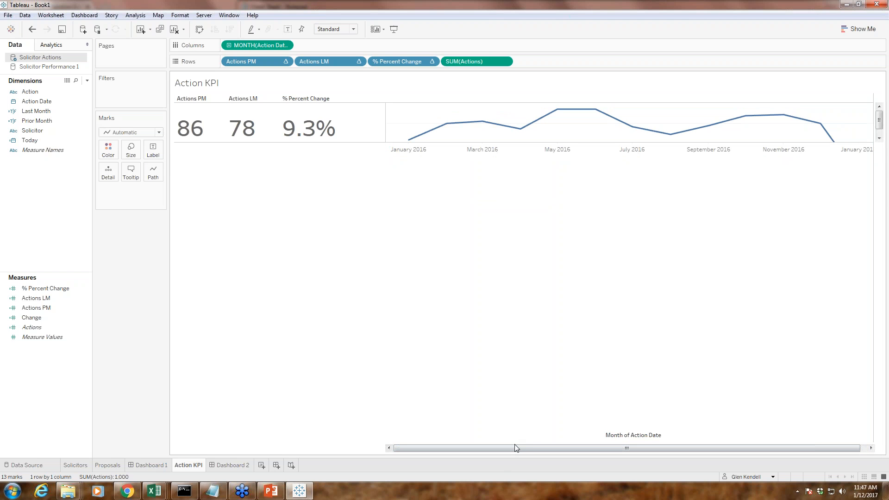
{"action": "left_click", "coordinate": [622, 437]}
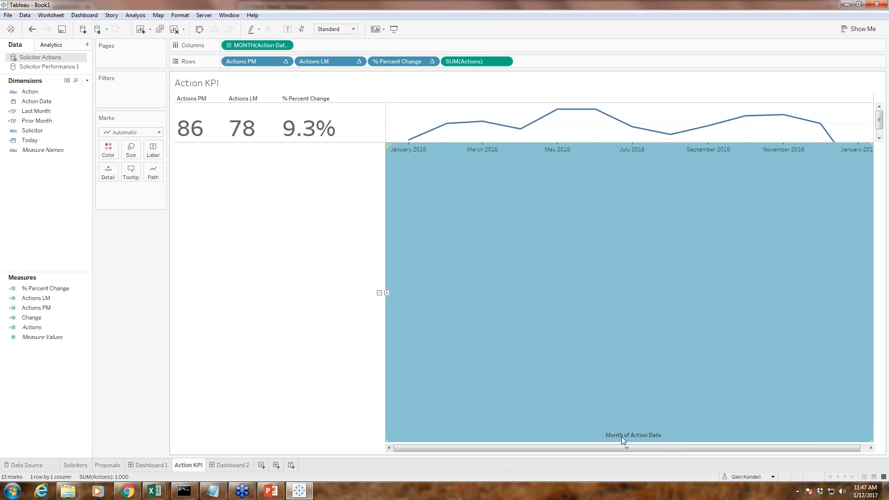
{"action": "right_click", "coordinate": [621, 435]}
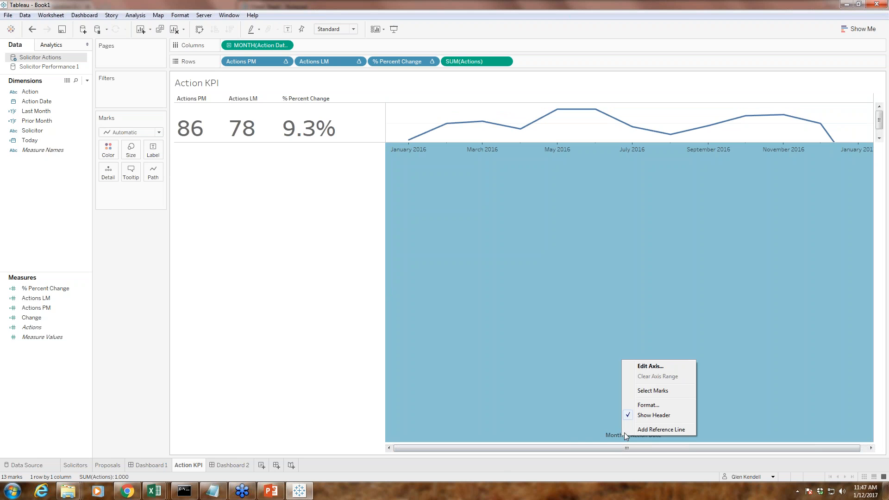
{"action": "left_click", "coordinate": [650, 419]}
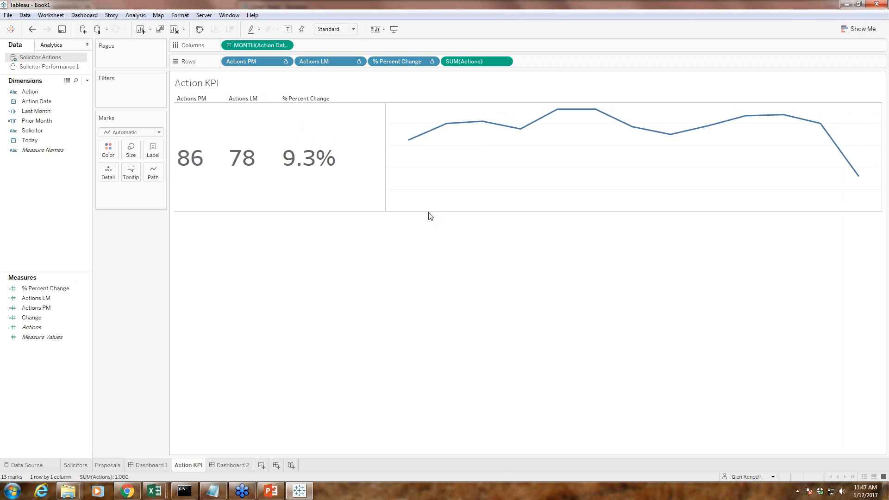
{"action": "left_click_drag", "start_coordinate": [428, 211], "coordinate": [422, 166]}
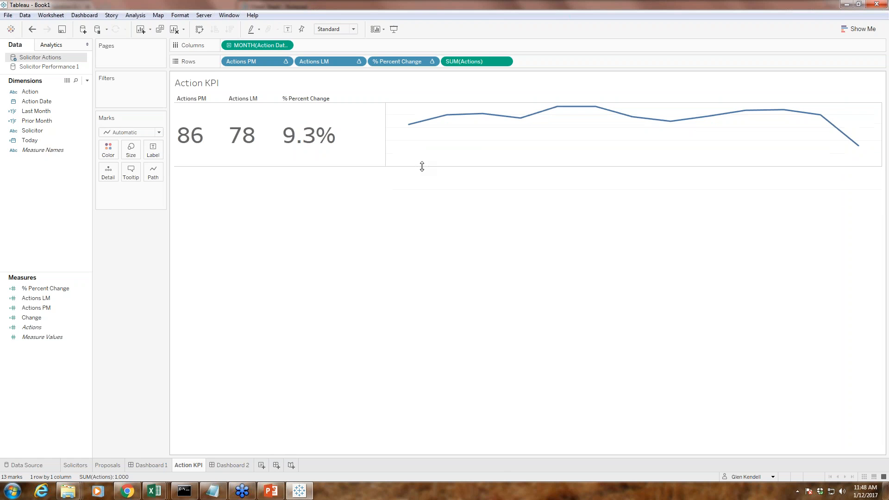
Lower the divider between Solicitors and Action KPI on Dashboard 2 to enlarge the Solicitors table area
{"action": "left_click", "coordinate": [233, 464]}
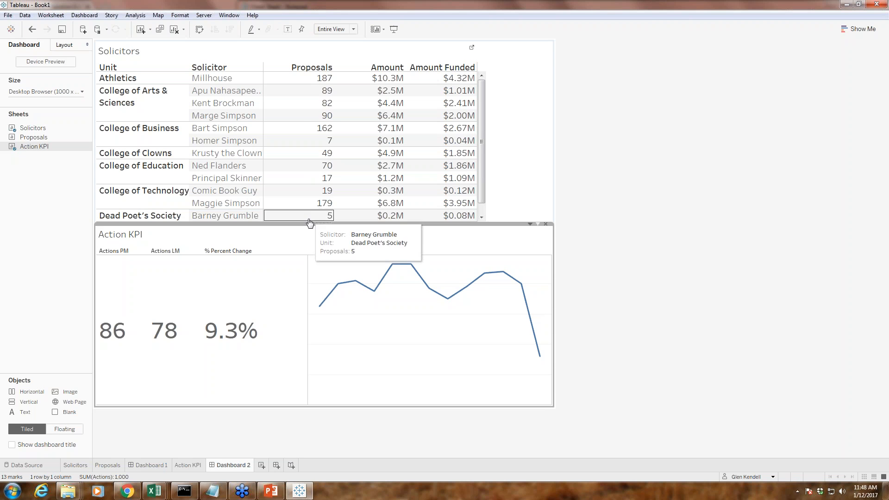
{"action": "left_click_drag", "start_coordinate": [308, 253], "coordinate": [308, 289]}
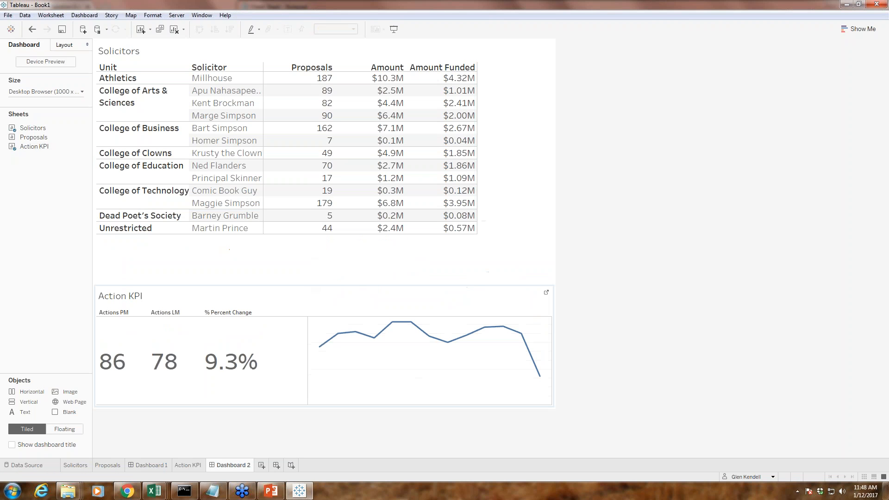
{"action": "left_click_drag", "start_coordinate": [306, 287], "coordinate": [309, 304]}
{"action": "left_click", "coordinate": [309, 277]}
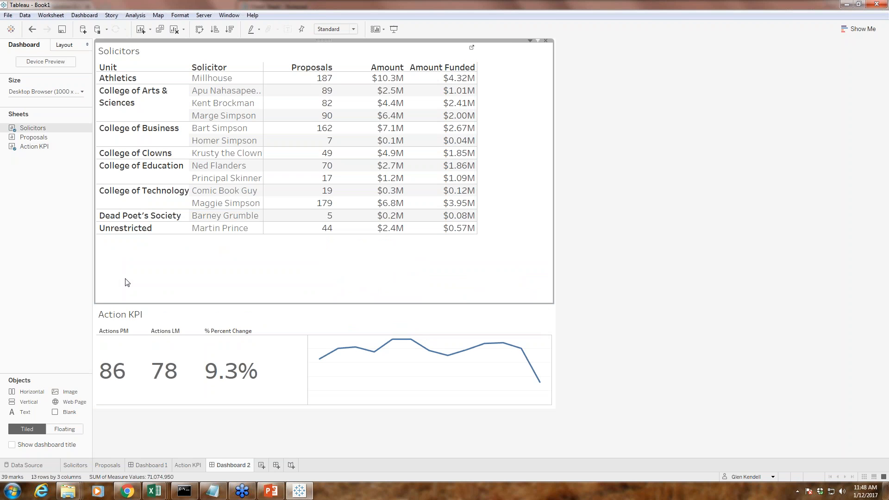
Select individual solicitors in the Solicitors table on Dashboard 2, and set that sheet to be used as a filter
{"action": "left_click", "coordinate": [227, 117]}
{"action": "left_click", "coordinate": [223, 130]}
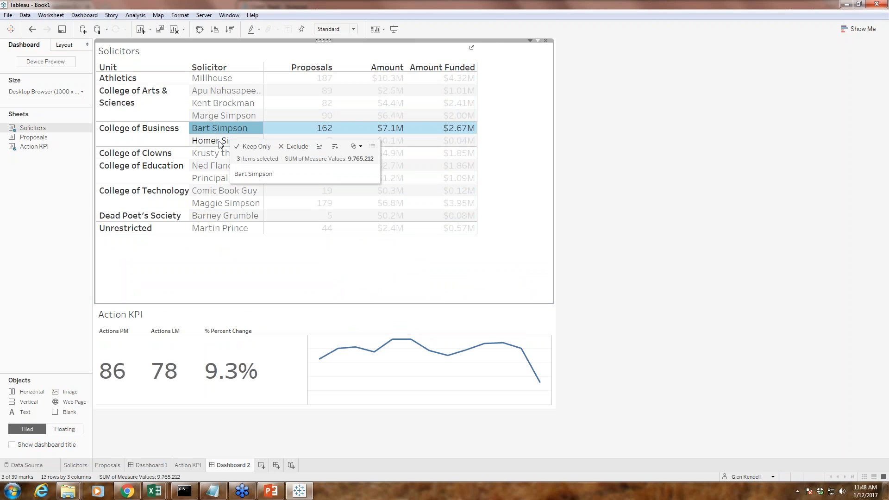
{"action": "left_click", "coordinate": [218, 141]}
{"action": "left_click", "coordinate": [217, 157]}
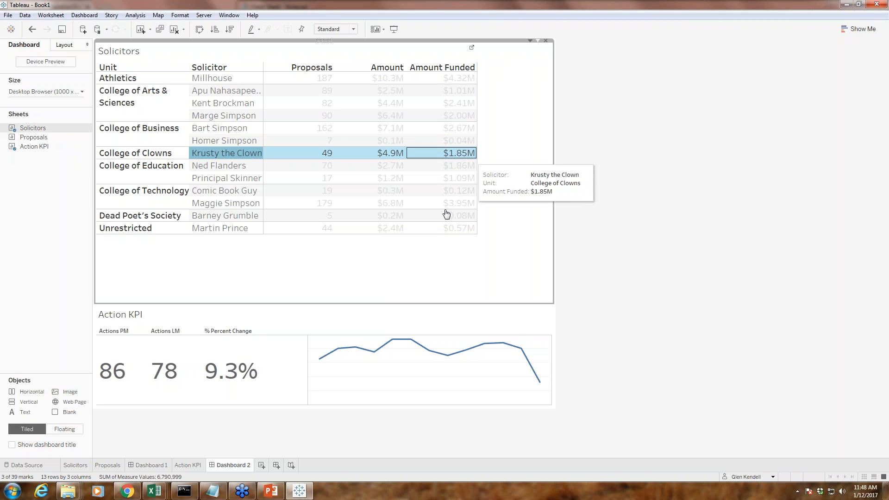
{"action": "left_click", "coordinate": [530, 41]}
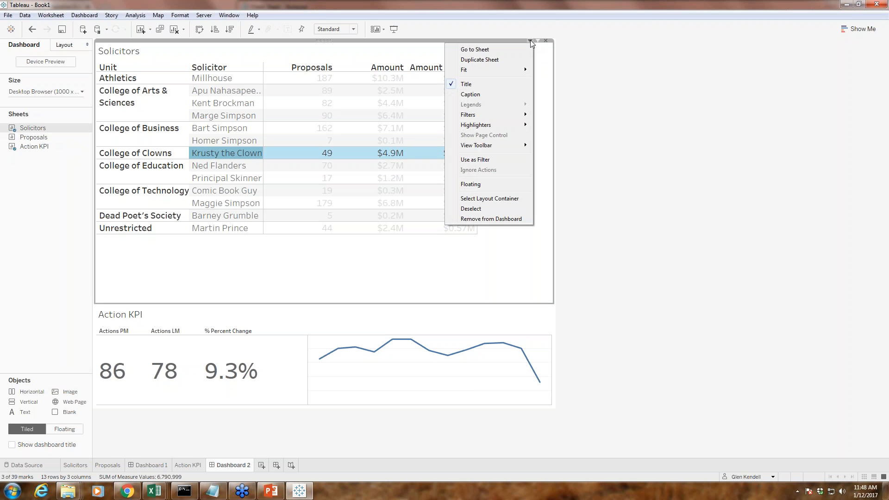
{"action": "left_click", "coordinate": [484, 162]}
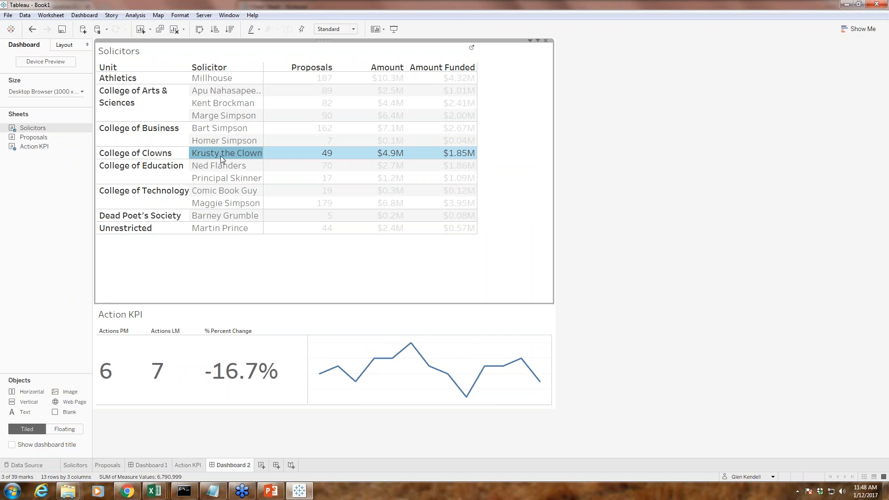
Filter the Action KPI by several individual solicitors to examine their figures and trend line, then clear the selection
{"action": "left_click", "coordinate": [212, 79]}
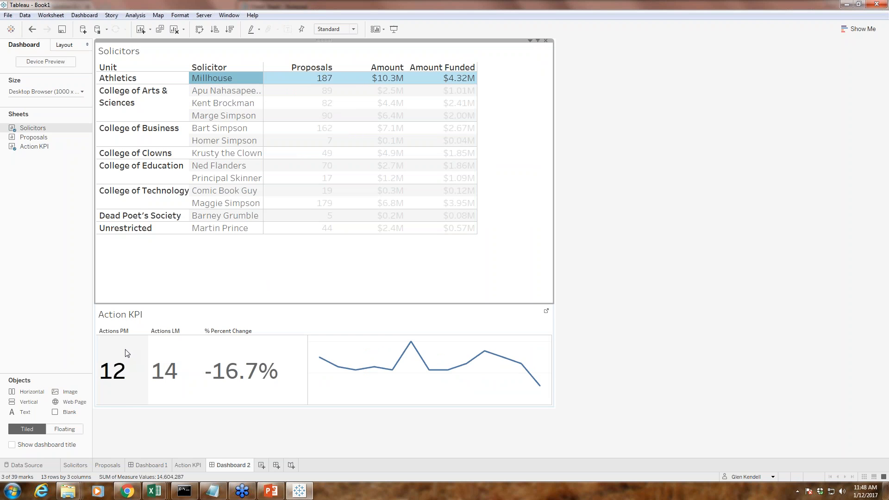
{"action": "left_click", "coordinate": [210, 91]}
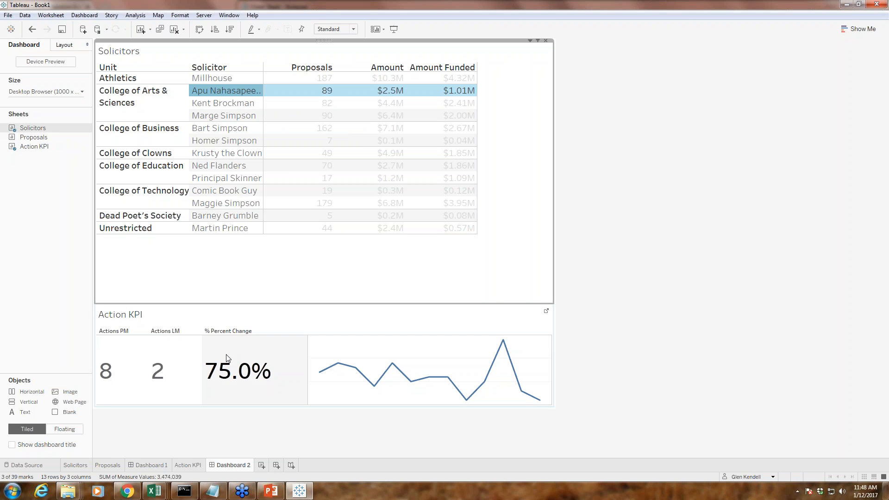
{"action": "left_click", "coordinate": [213, 102]}
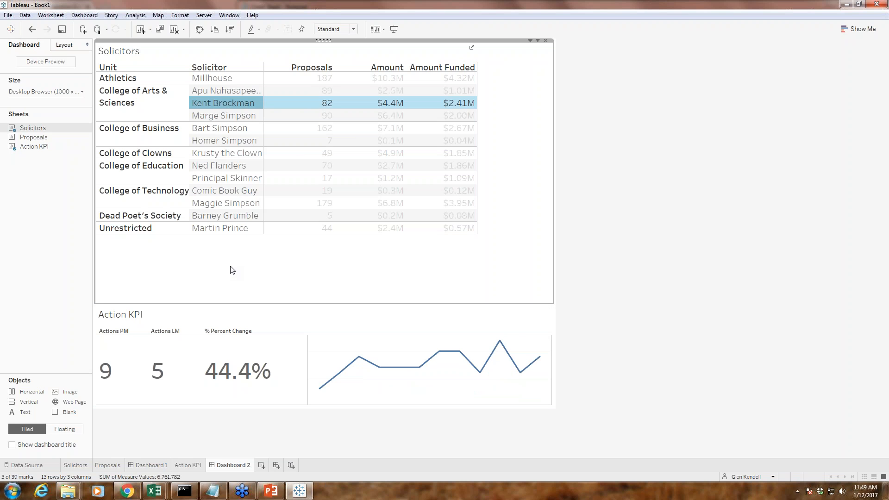
{"action": "left_click", "coordinate": [214, 132]}
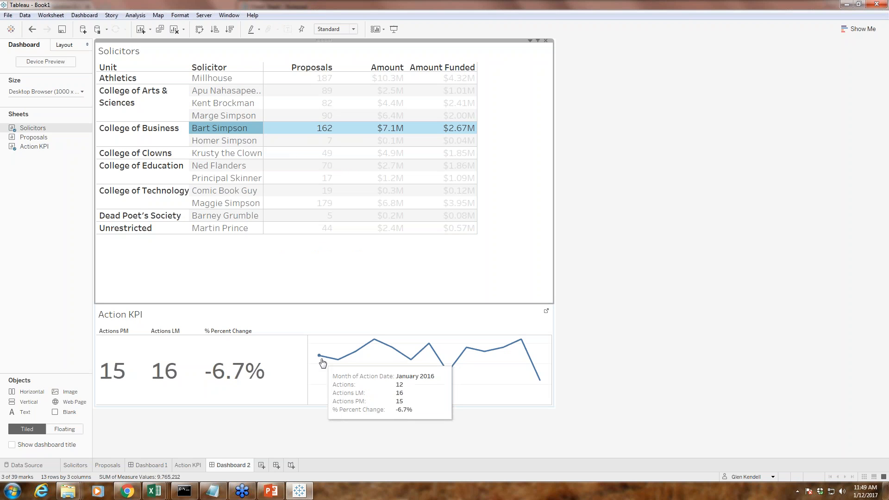
{"action": "mouse_move", "coordinate": [411, 360]}
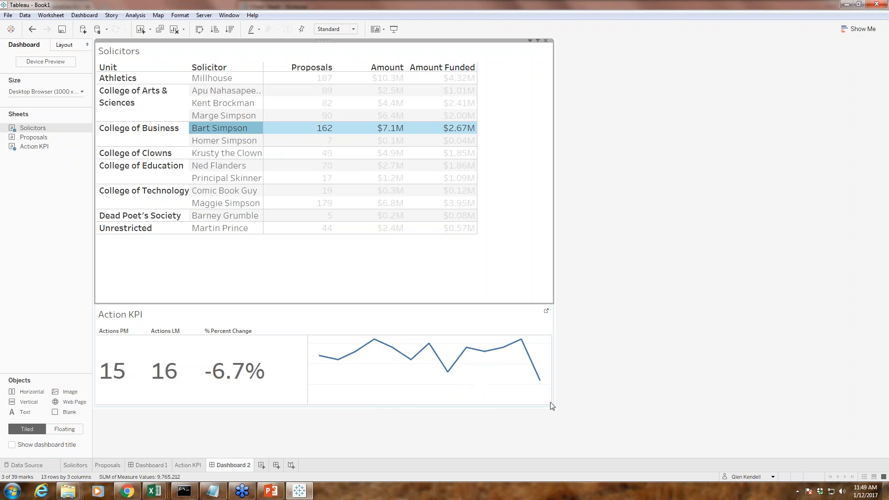
{"action": "left_click", "coordinate": [210, 152]}
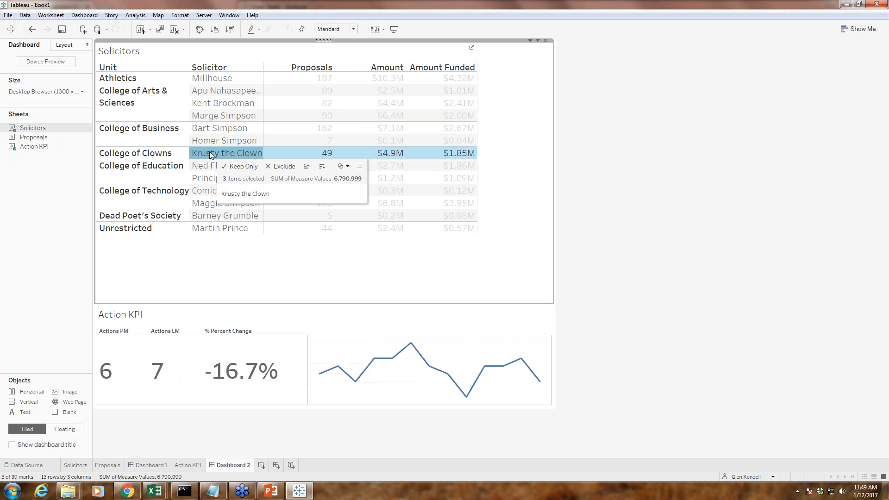
{"action": "mouse_move", "coordinate": [465, 392]}
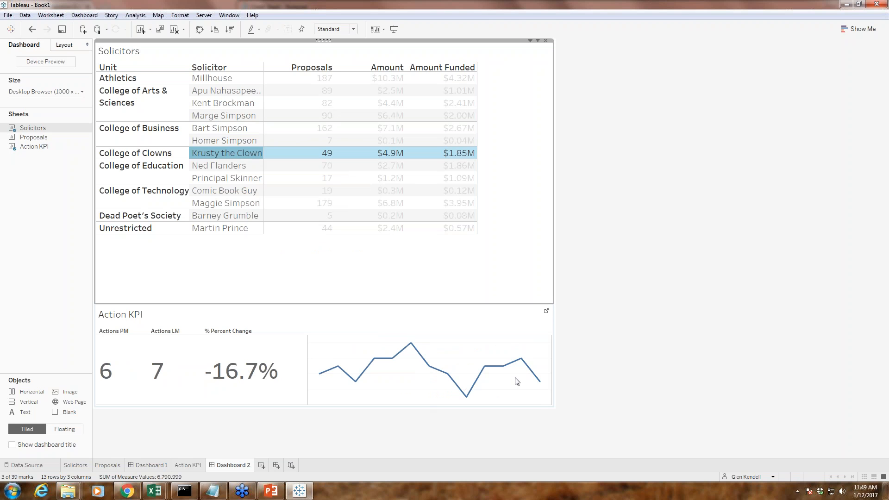
{"action": "left_click", "coordinate": [343, 266]}
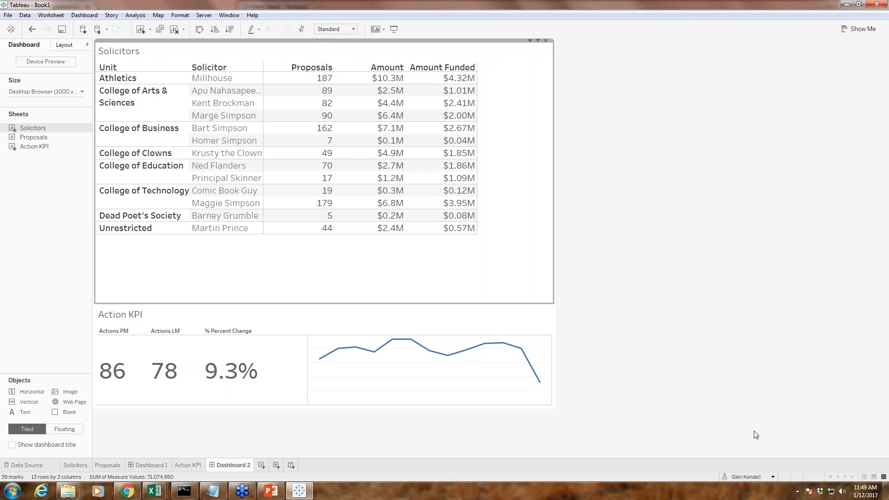
{"action": "left_click_drag", "start_coordinate": [766, 429], "coordinate": [760, 429]}
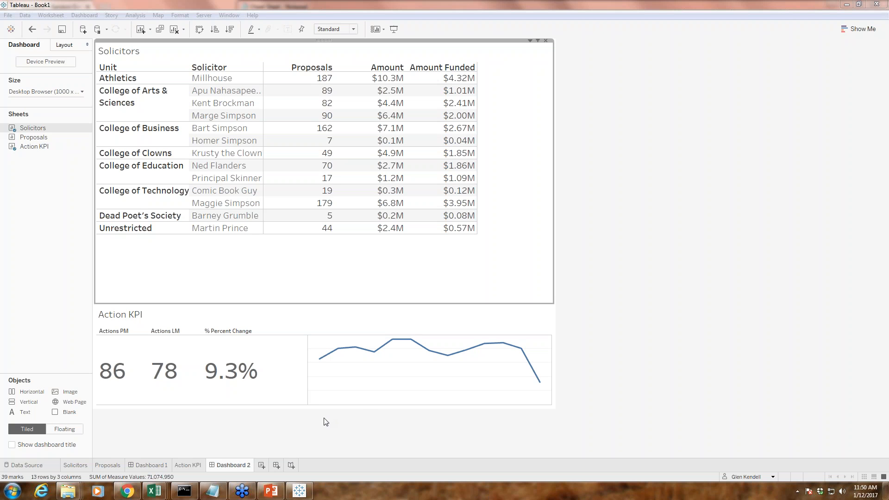
Open the Change calculated field on the Action KPI sheet and check its formula against the Cheat Sheet in Notepad
{"action": "left_click", "coordinate": [176, 388]}
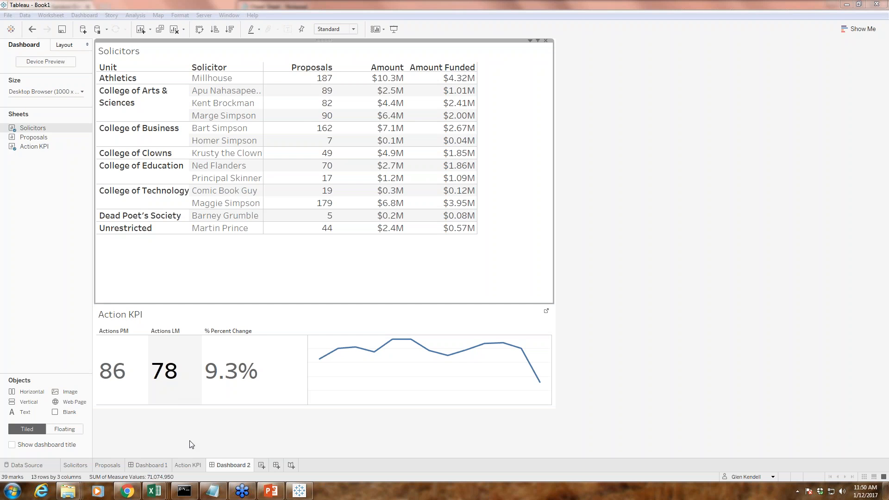
{"action": "left_click", "coordinate": [190, 464]}
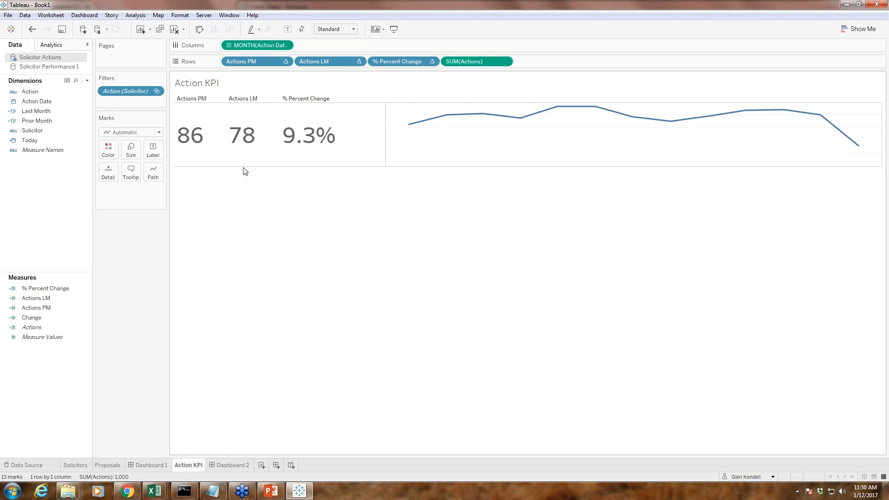
{"action": "left_click", "coordinate": [86, 289]}
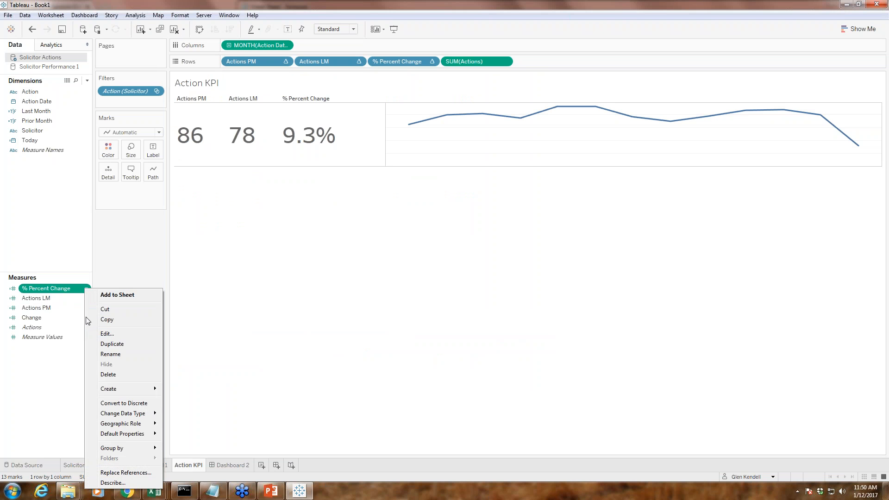
{"action": "left_click", "coordinate": [49, 308]}
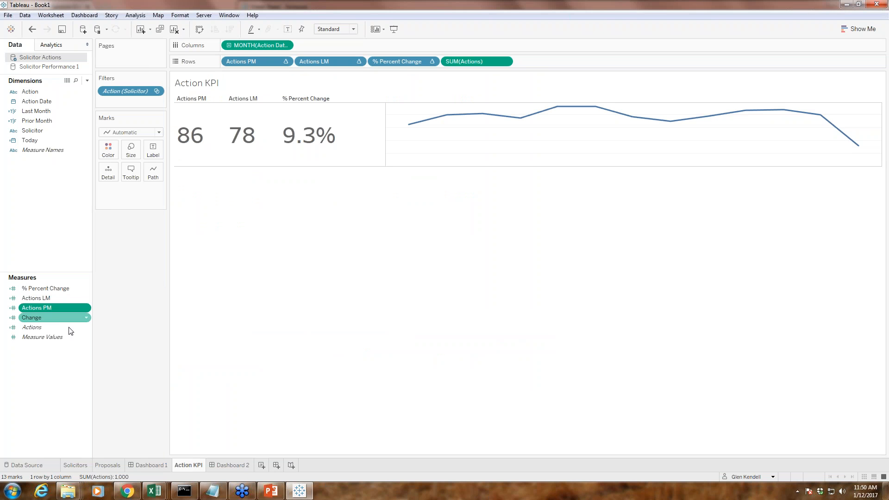
{"action": "left_click", "coordinate": [66, 318]}
{"action": "left_click", "coordinate": [86, 318]}
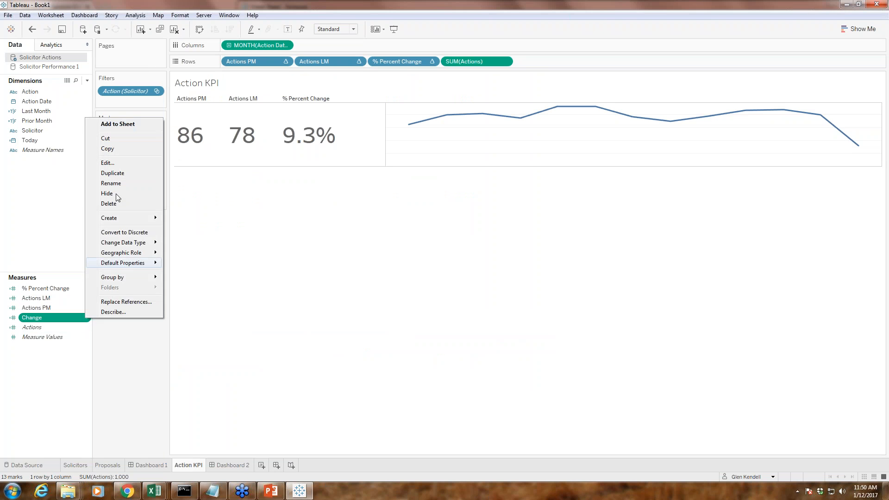
{"action": "left_click", "coordinate": [108, 163]}
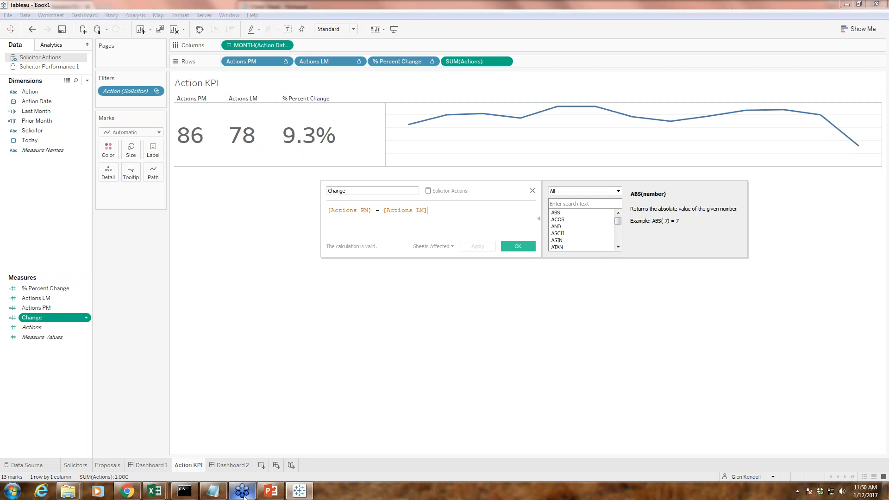
{"action": "left_click", "coordinate": [222, 495]}
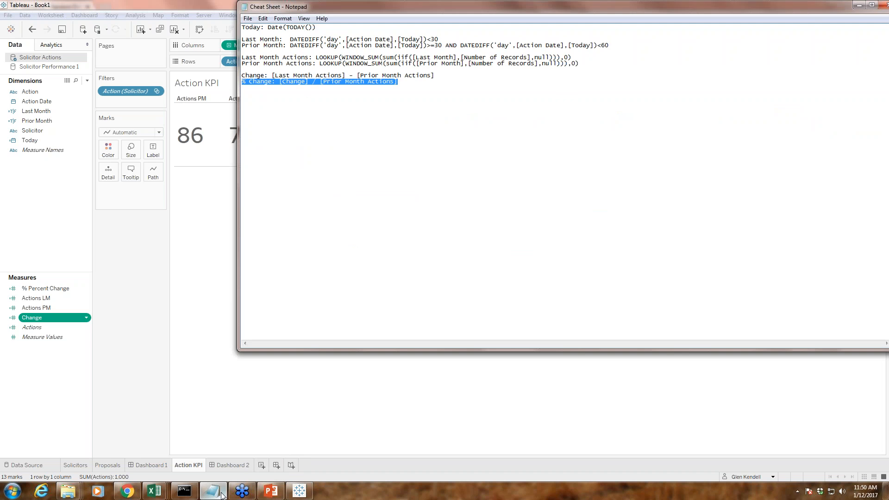
{"action": "left_click", "coordinate": [223, 494]}
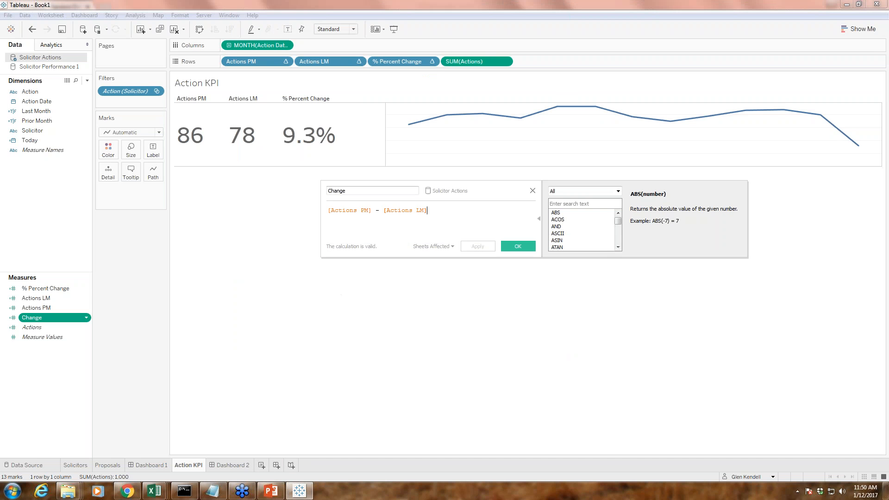
Reverse the Change calculation to [Actions LM] - [Actions PM] and save it
{"action": "left_click", "coordinate": [365, 214]}
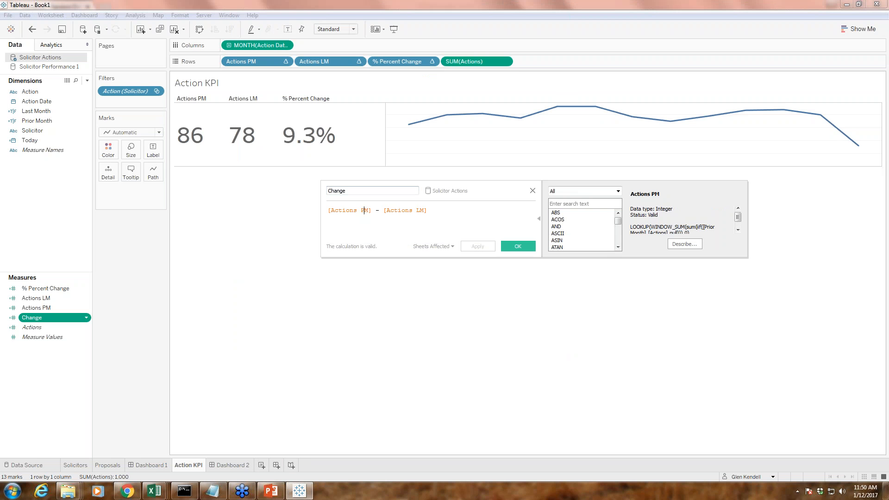
{"action": "key", "text": "BackSpace"}
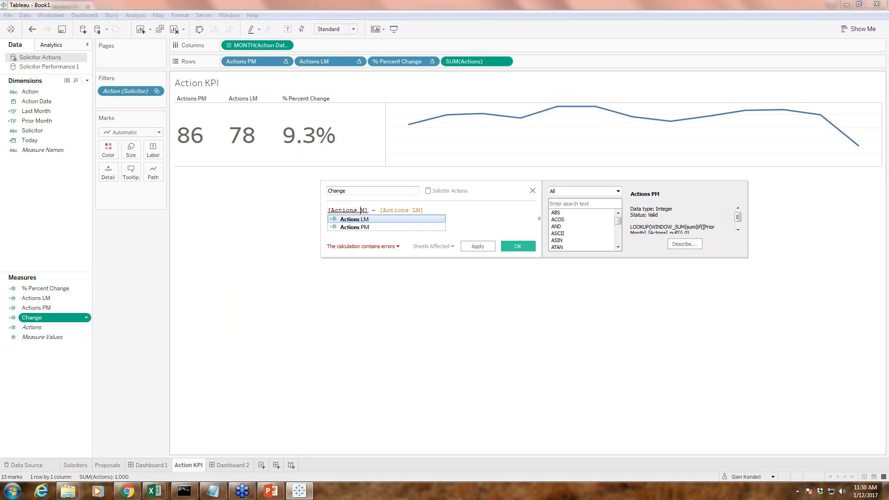
{"action": "type", "text": "L"}
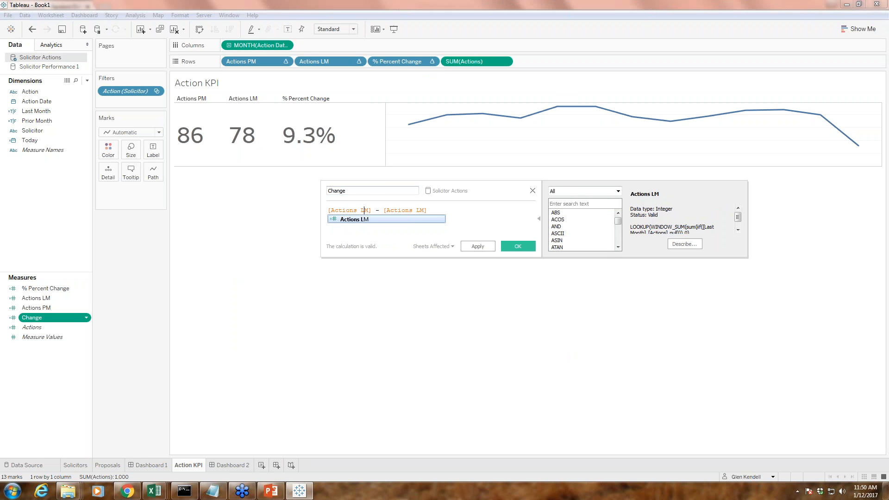
{"action": "left_click", "coordinate": [422, 214]}
{"action": "key", "text": "BackSpace"}
{"action": "type", "text": "P"}
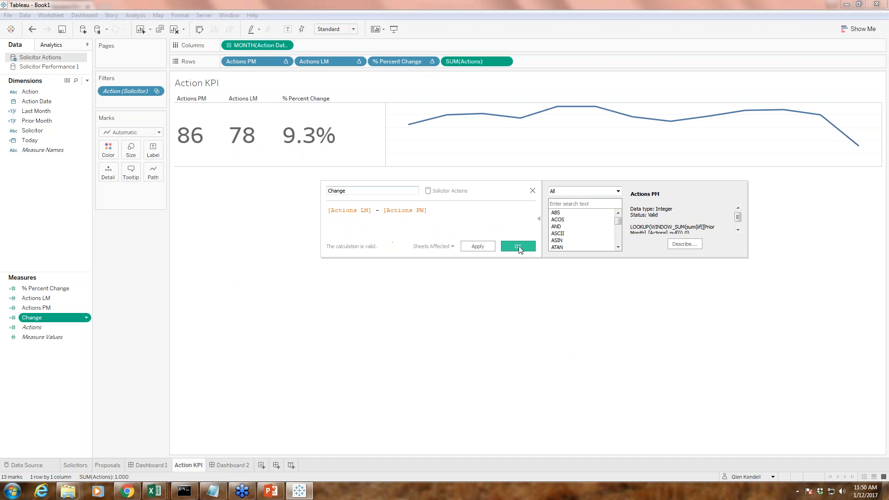
{"action": "left_click", "coordinate": [518, 247]}
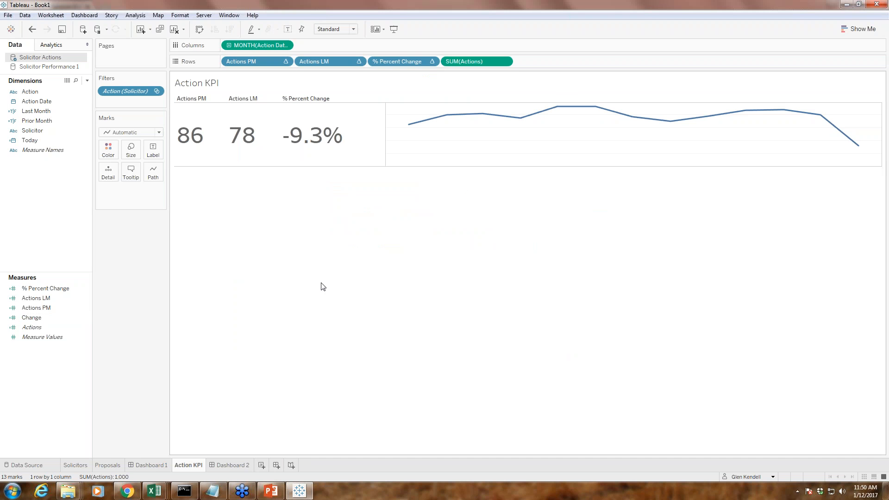
Check the corrected percent change on Dashboard 2 by selecting several solicitors one at a time, then clear the selection
{"action": "left_click", "coordinate": [235, 465]}
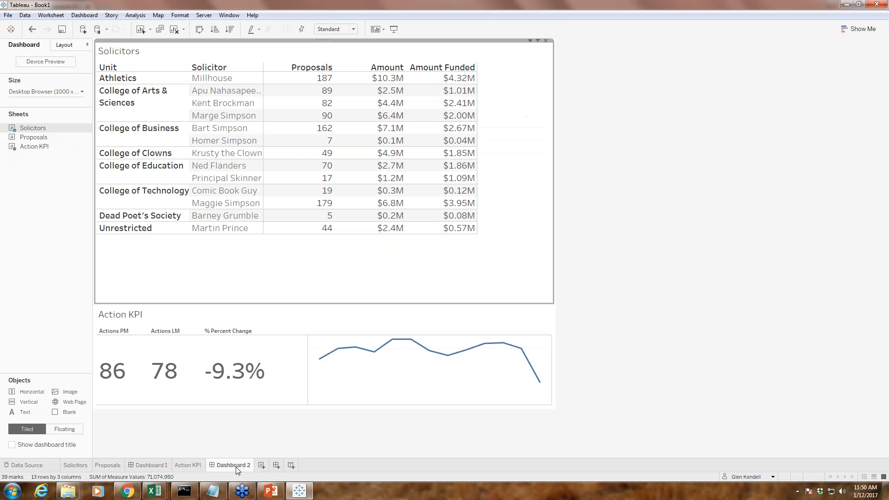
{"action": "left_click", "coordinate": [207, 165]}
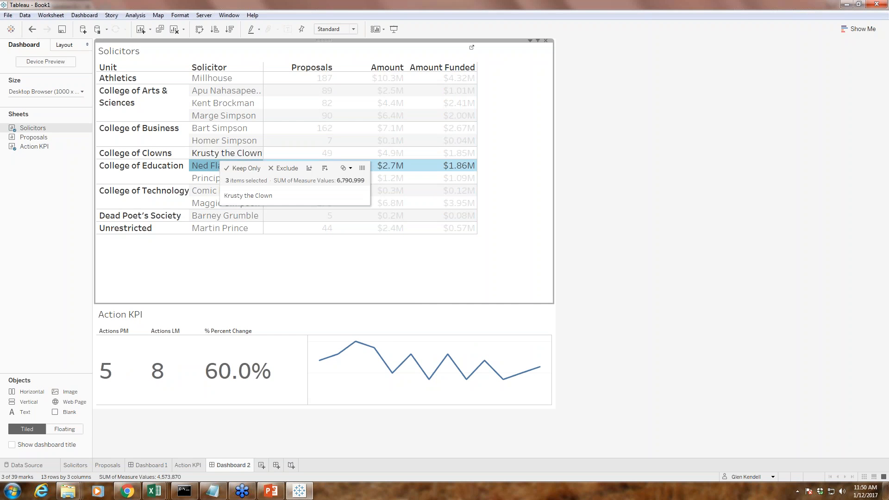
{"action": "left_click", "coordinate": [211, 152]}
{"action": "left_click", "coordinate": [212, 140]}
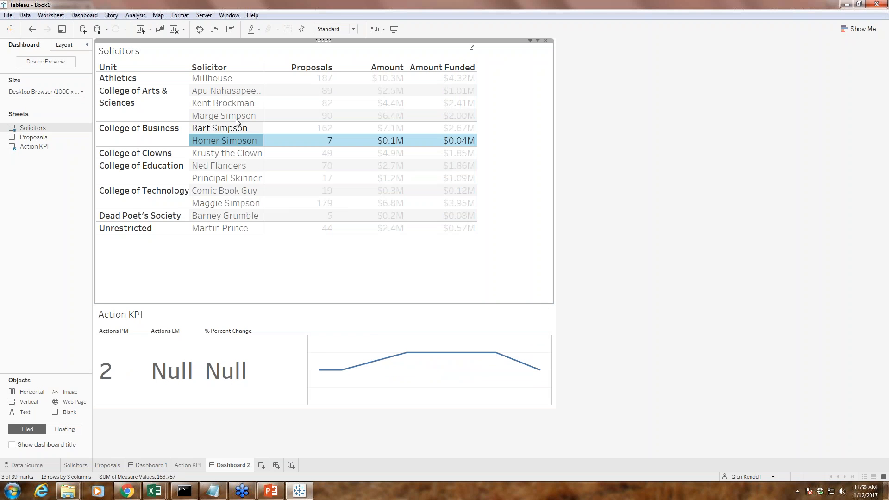
{"action": "left_click", "coordinate": [208, 128]}
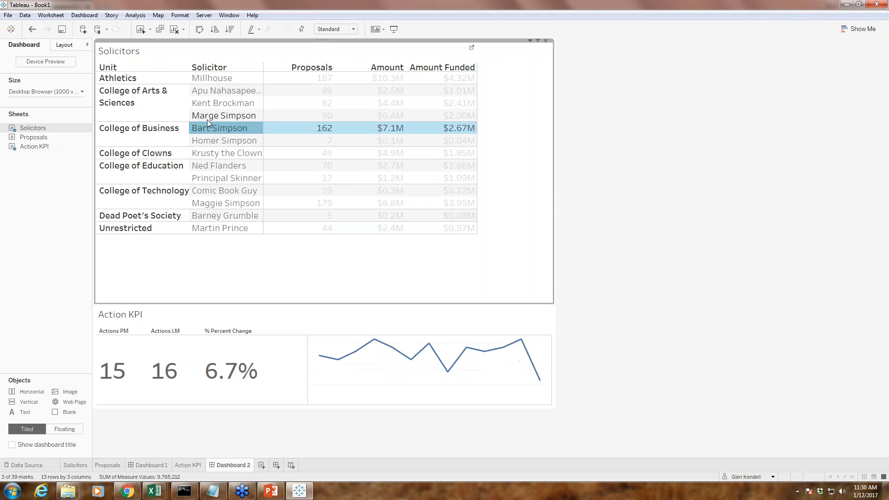
{"action": "left_click", "coordinate": [207, 117]}
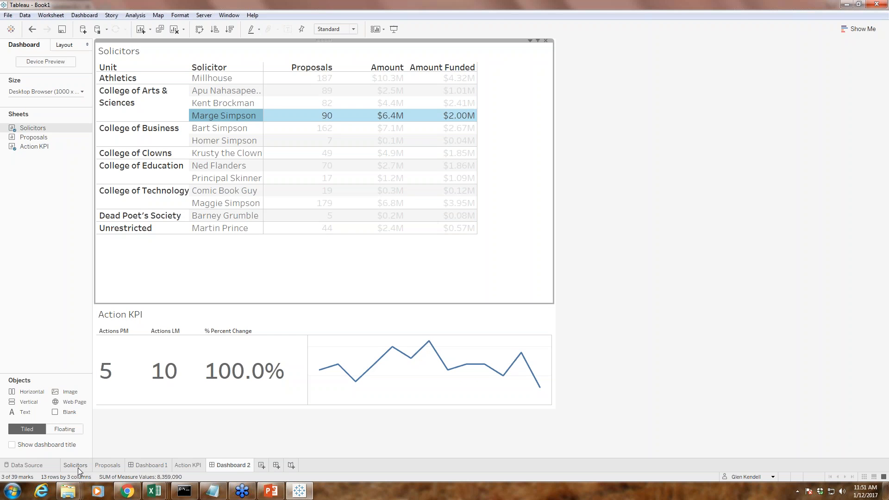
{"action": "left_click", "coordinate": [291, 285]}
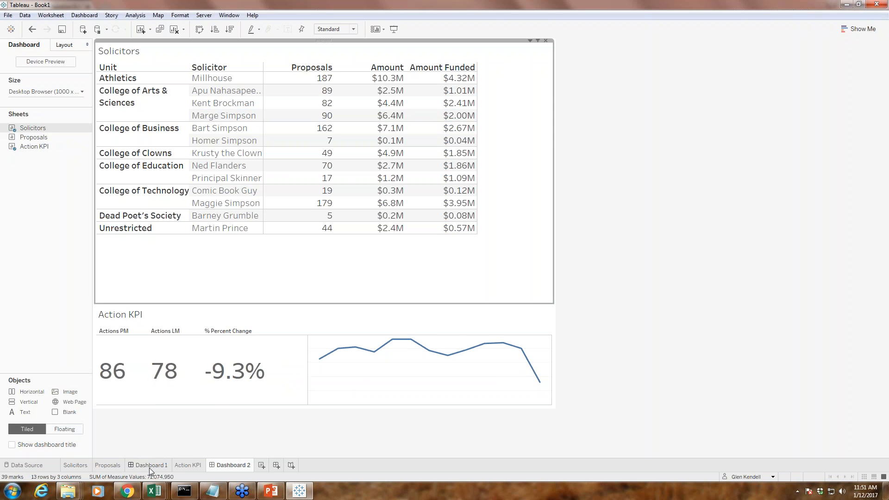
Deselect the Solicitors sheet on Dashboard 2 and go to the Action KPI sheet
{"action": "mouse_move", "coordinate": [149, 467]}
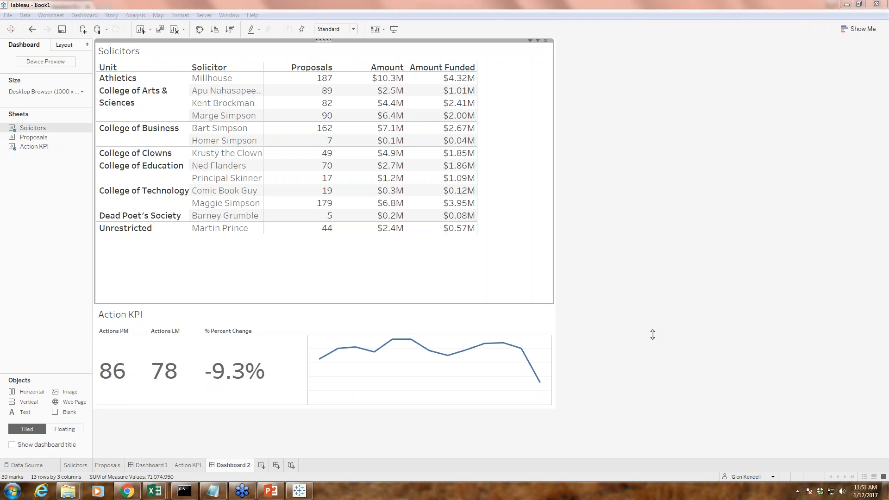
{"action": "left_click", "coordinate": [593, 238]}
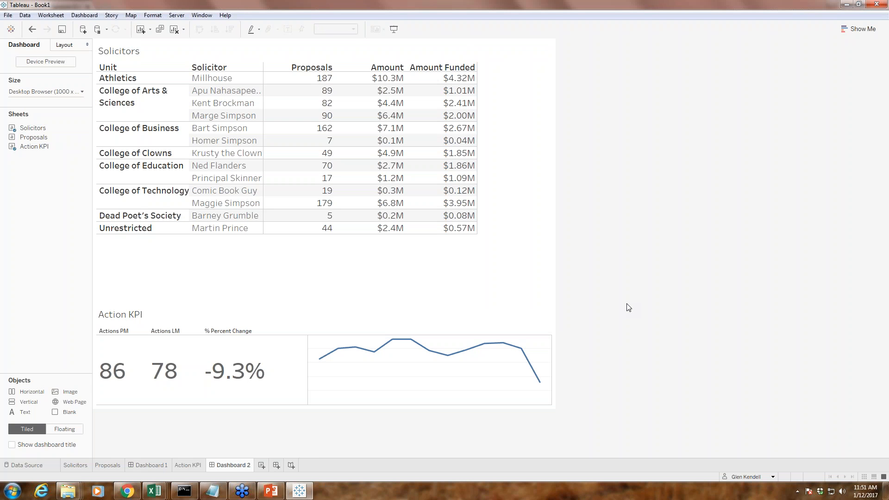
{"action": "left_click", "coordinate": [799, 333]}
{"action": "left_click", "coordinate": [193, 464]}
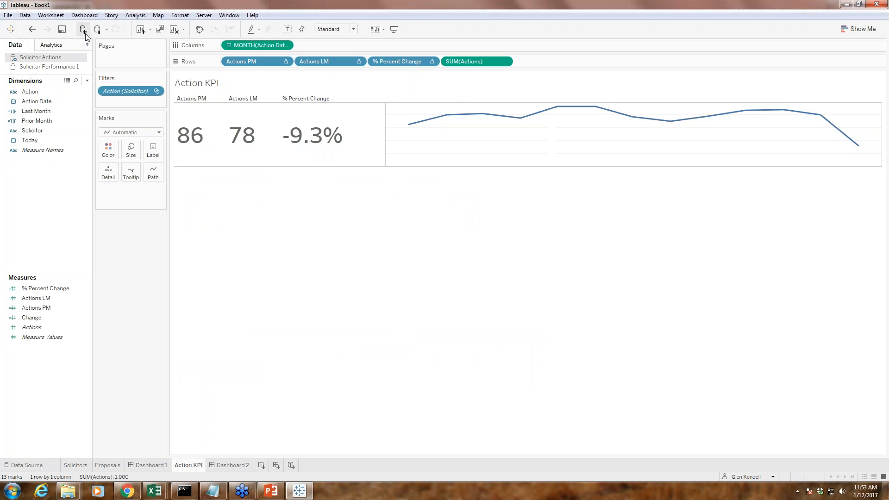
Start a new calculated field, examine the descriptions of the ABS, FULLNAME and MAX functions, and close the editor without saving
{"action": "left_click", "coordinate": [87, 81]}
{"action": "left_click", "coordinate": [59, 89]}
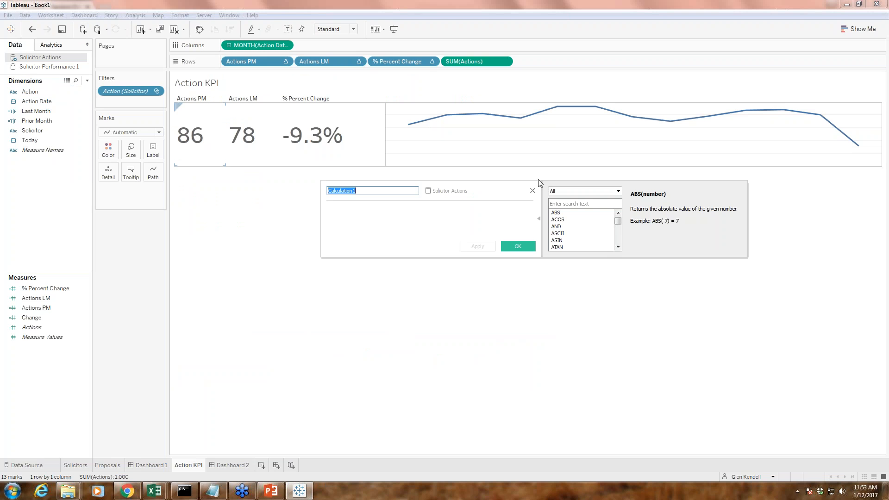
{"action": "left_click", "coordinate": [561, 212]}
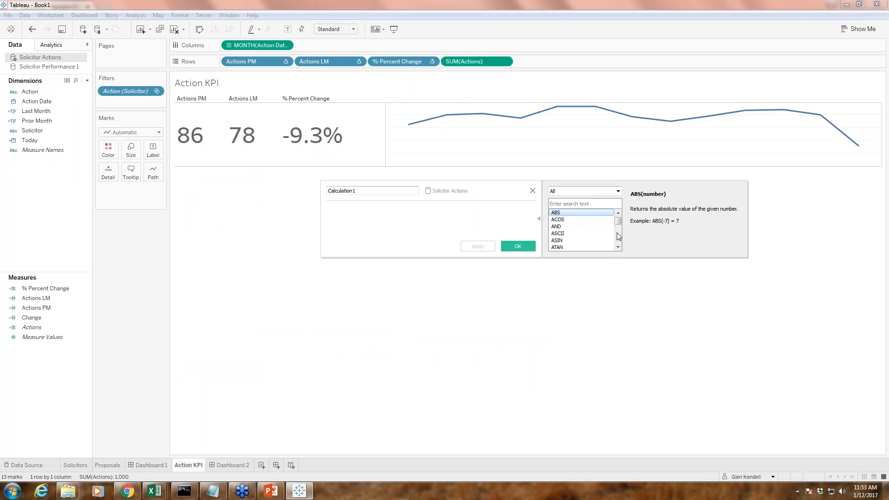
{"action": "left_click_drag", "start_coordinate": [618, 221], "coordinate": [618, 228]}
{"action": "left_click", "coordinate": [600, 235]}
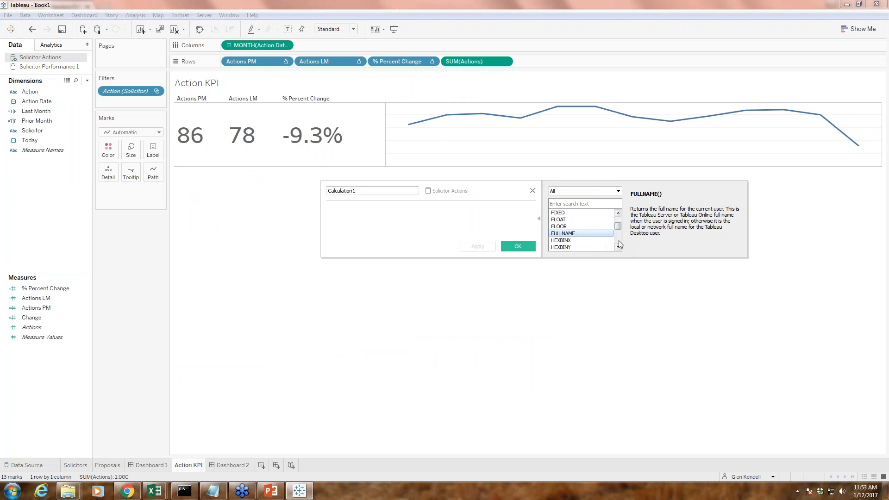
{"action": "left_click", "coordinate": [618, 241]}
{"action": "left_click", "coordinate": [619, 241]}
{"action": "left_click", "coordinate": [618, 241]}
{"action": "left_click", "coordinate": [618, 240]}
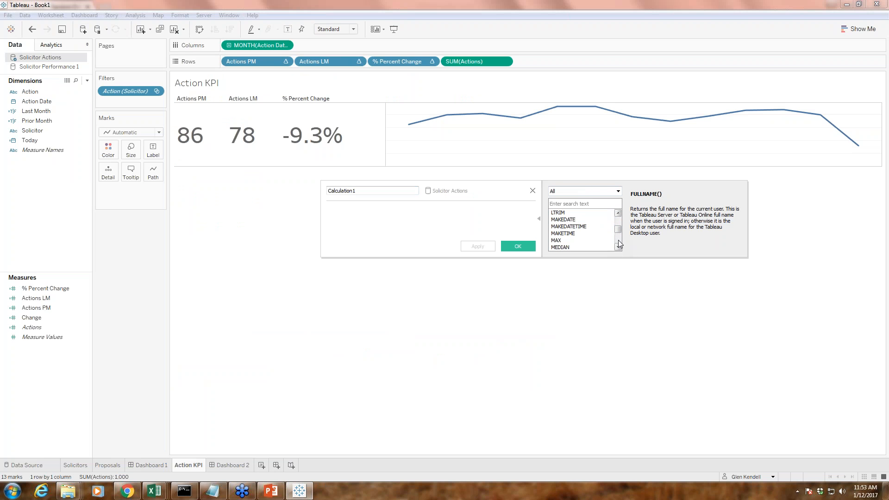
{"action": "left_click", "coordinate": [591, 240]}
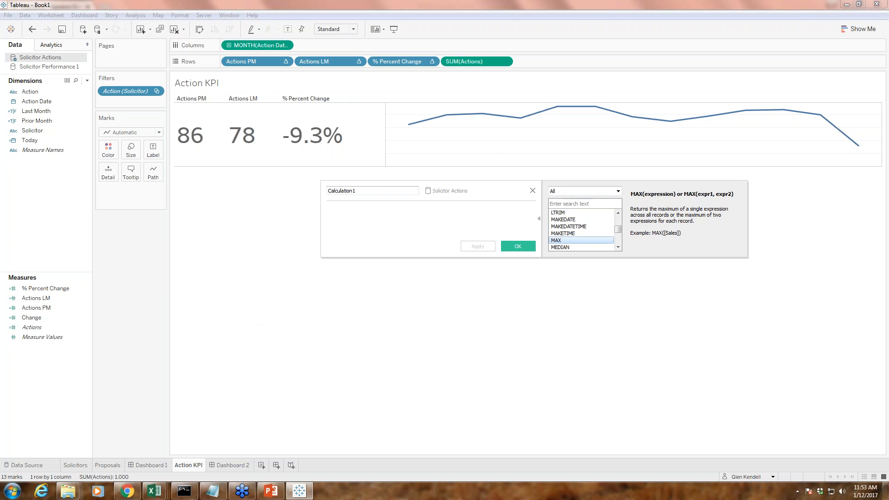
{"action": "left_click", "coordinate": [532, 191]}
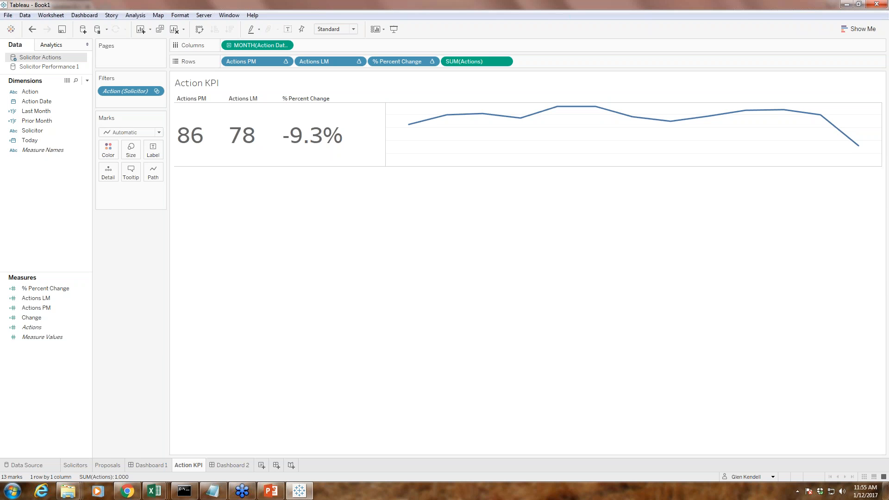
{"action": "left_click", "coordinate": [866, 235]}
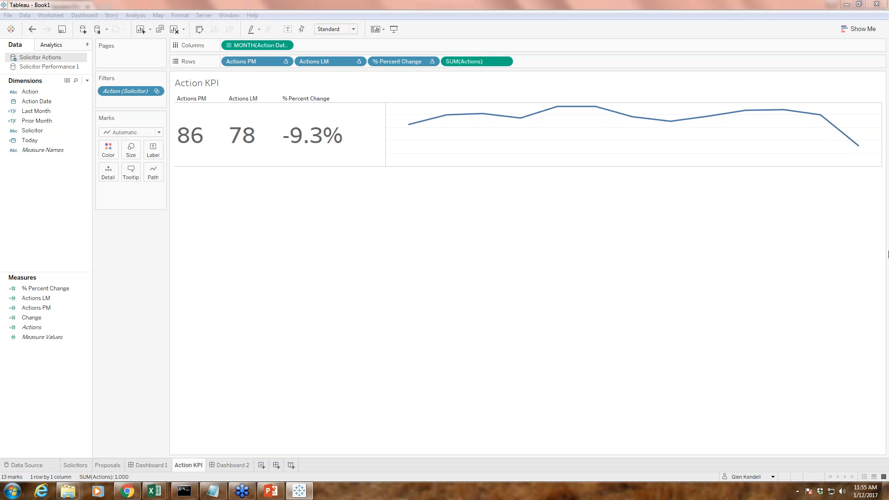